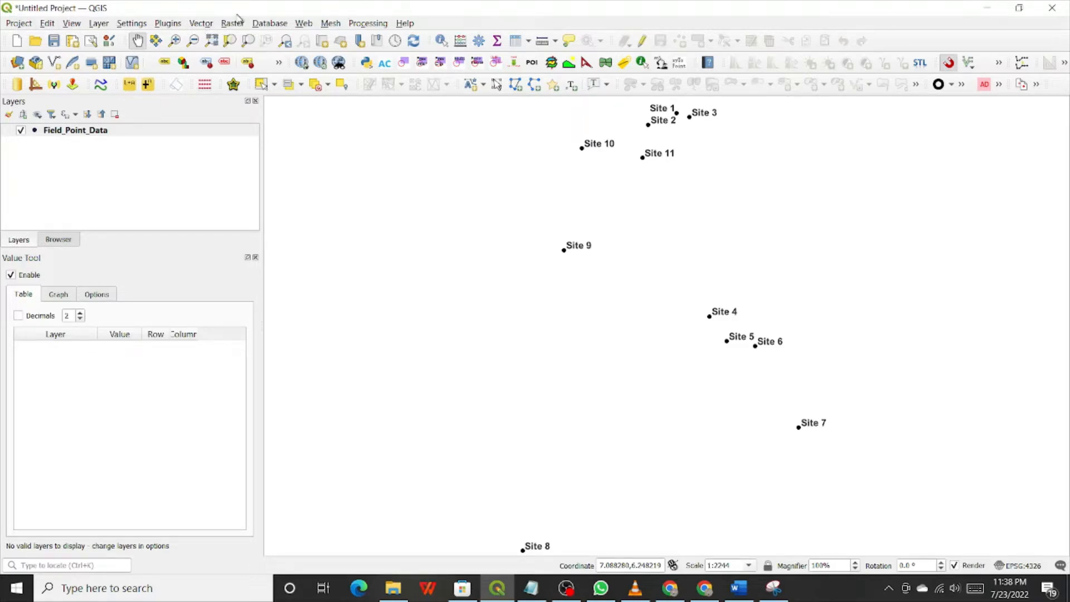
Start a new shapefile layer and set its file name to Ifite_Area.shp in the __Output folder.
{"action": "left_click", "coordinate": [201, 23]}
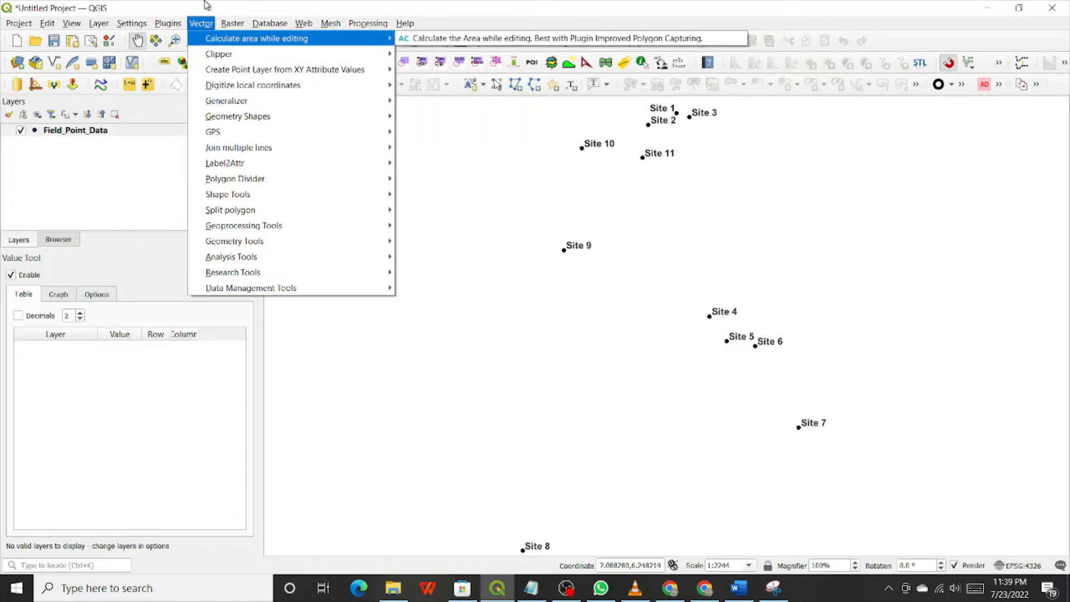
{"action": "mouse_move", "coordinate": [93, 28]}
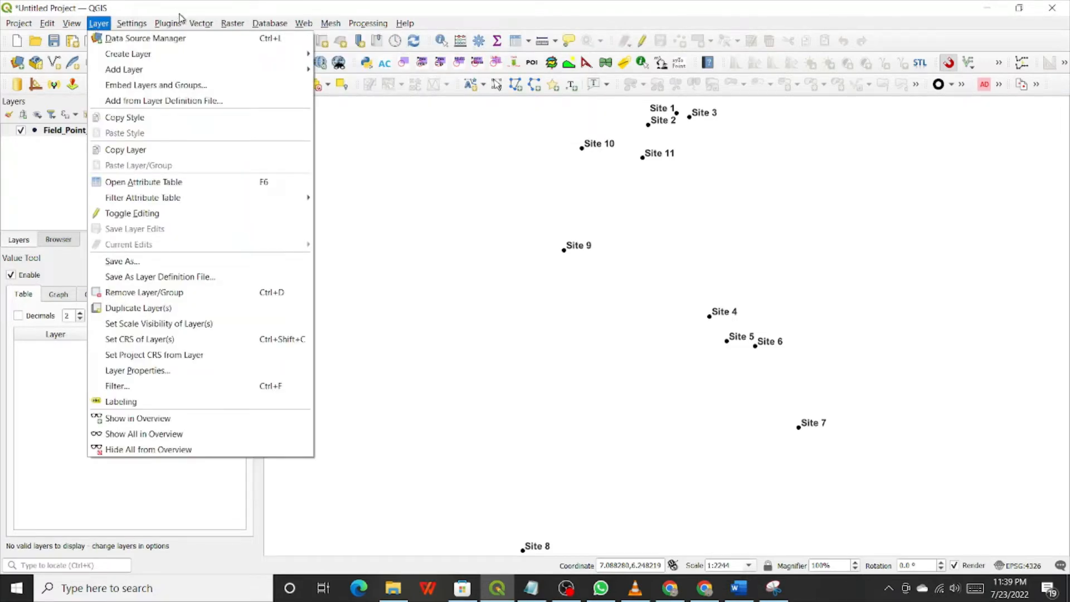
{"action": "mouse_move", "coordinate": [202, 25]}
{"action": "mouse_move", "coordinate": [115, 57]}
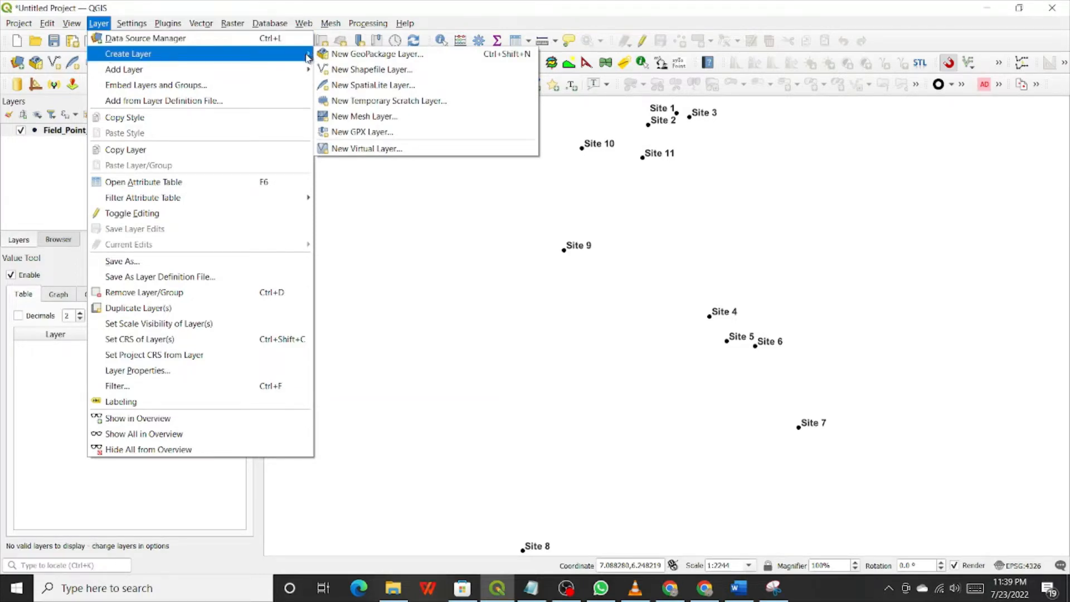
{"action": "left_click", "coordinate": [384, 70]}
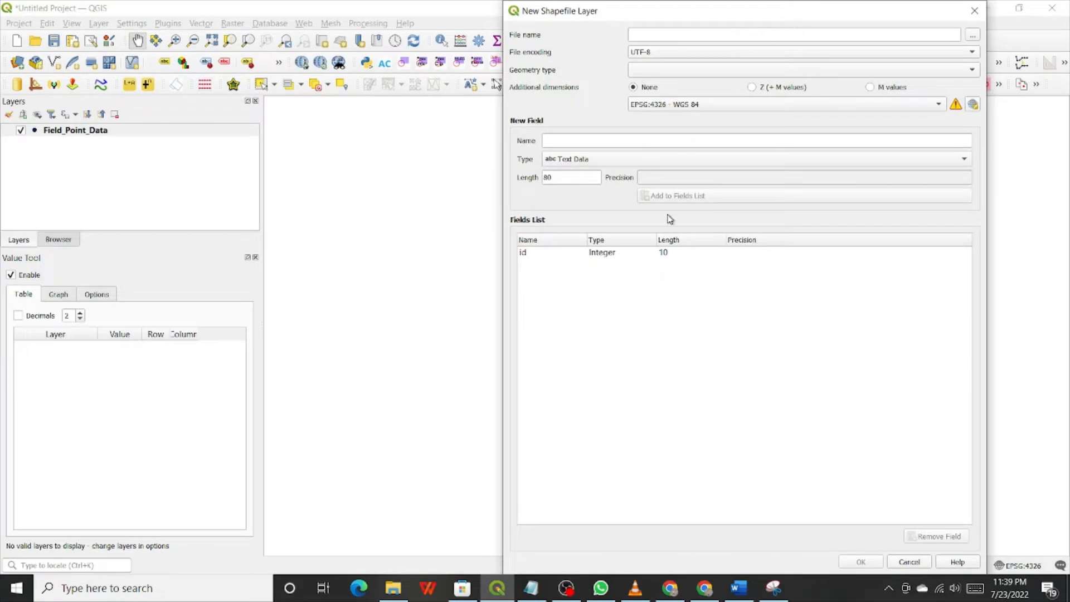
{"action": "left_click_drag", "start_coordinate": [601, 17], "coordinate": [476, 28]}
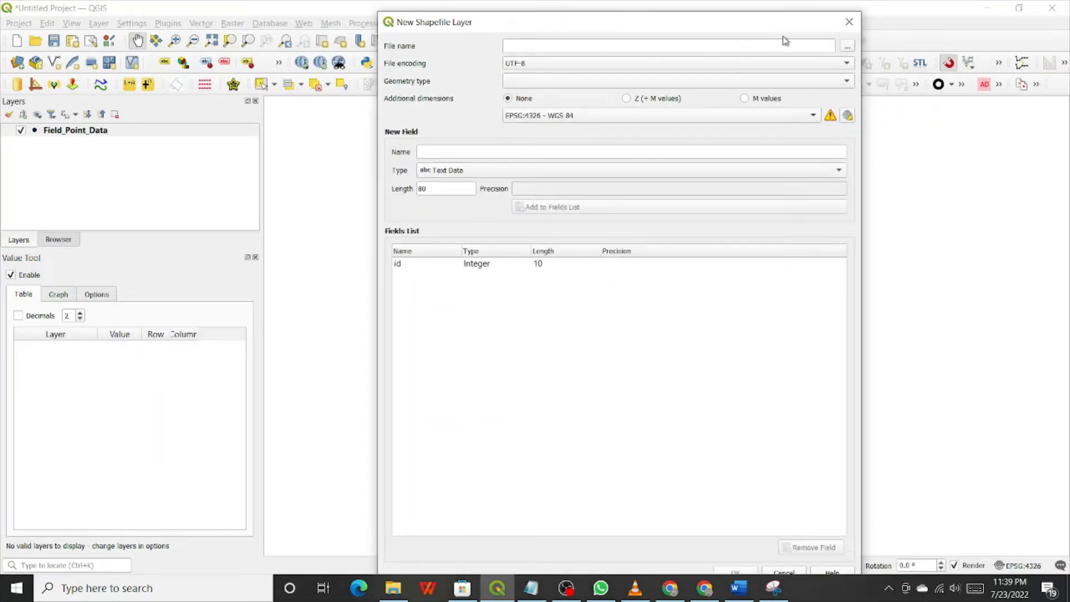
{"action": "left_click", "coordinate": [848, 48]}
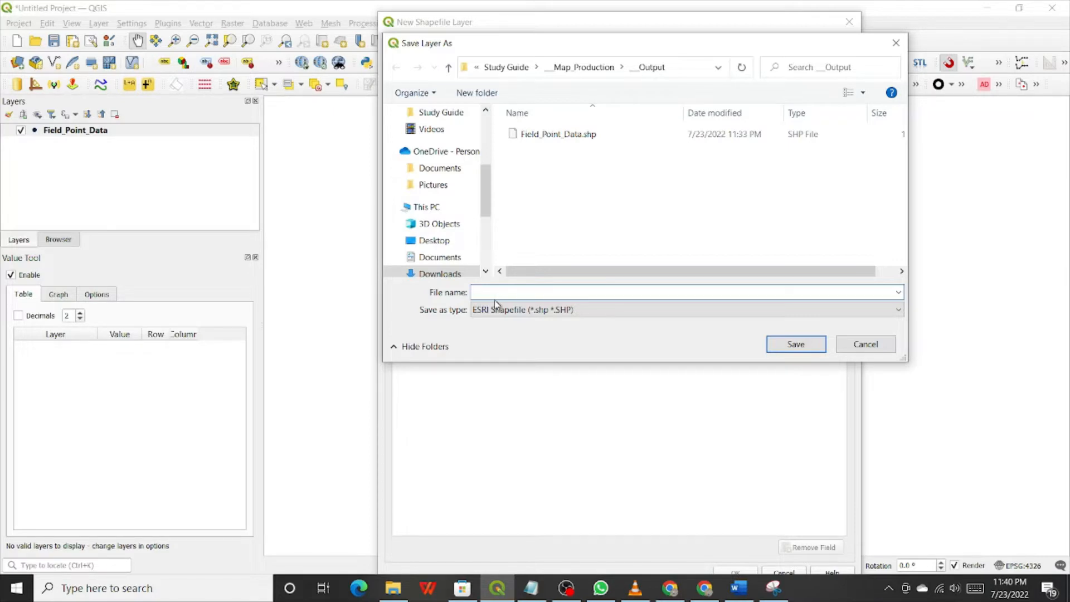
{"action": "type", "text": "lf"}
{"action": "left_click", "coordinate": [797, 349]}
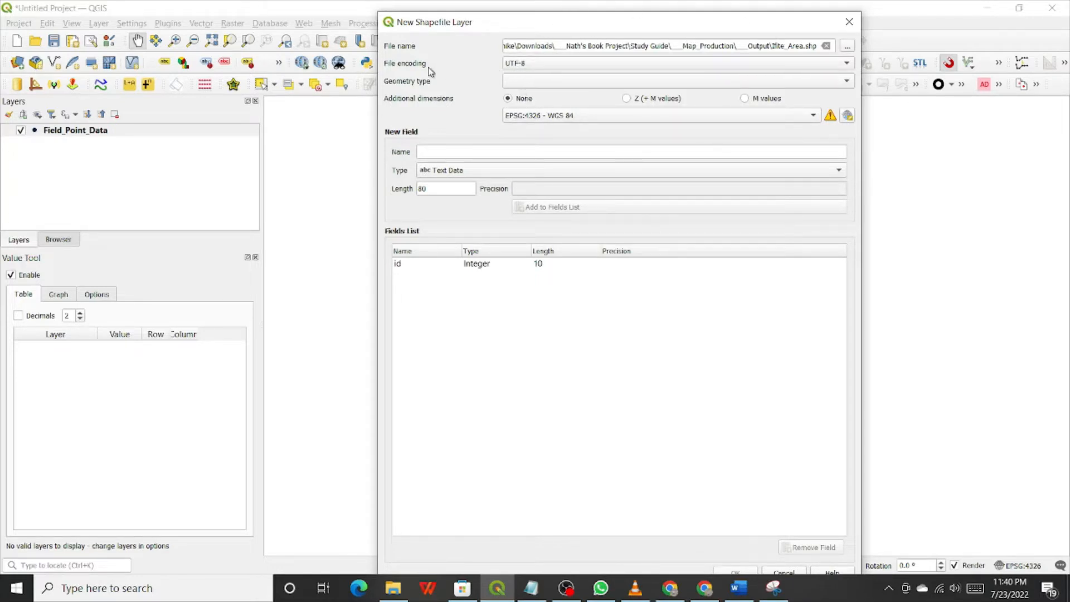
Set the new shapefile's geometry type to Polygon, keeping UTF-8 encoding and the EPSG:4326 - WGS 84 coordinate system.
{"action": "left_click", "coordinate": [846, 64]}
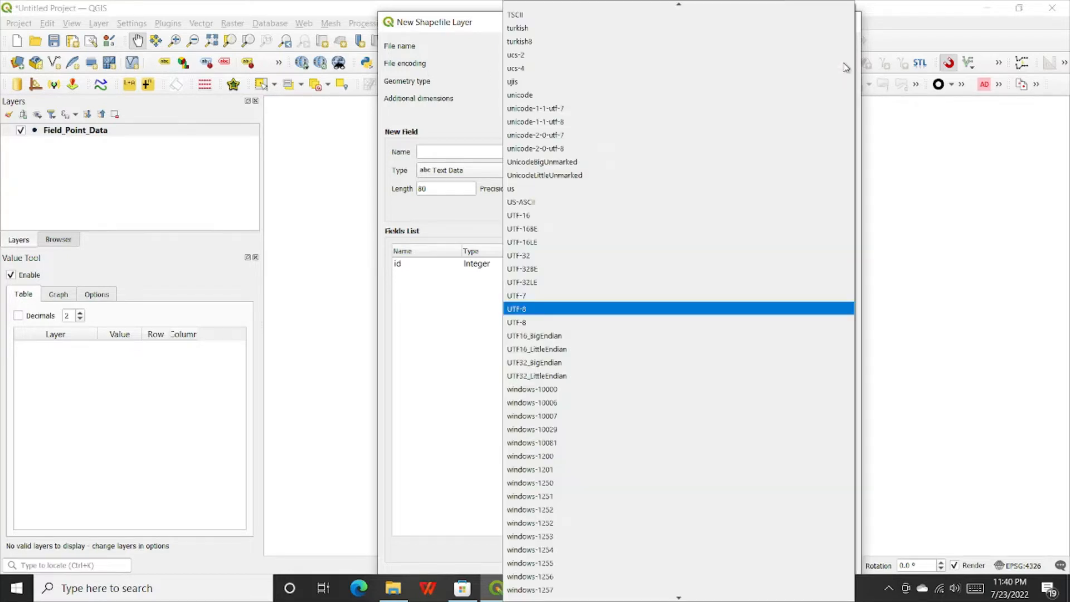
{"action": "left_click", "coordinate": [468, 35]}
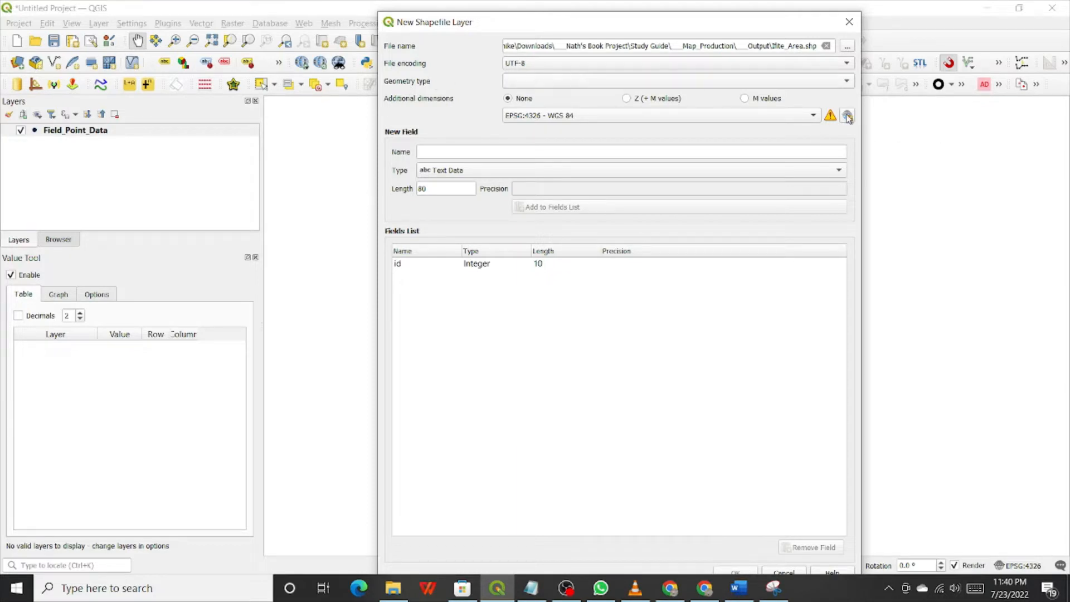
{"action": "left_click", "coordinate": [844, 83]}
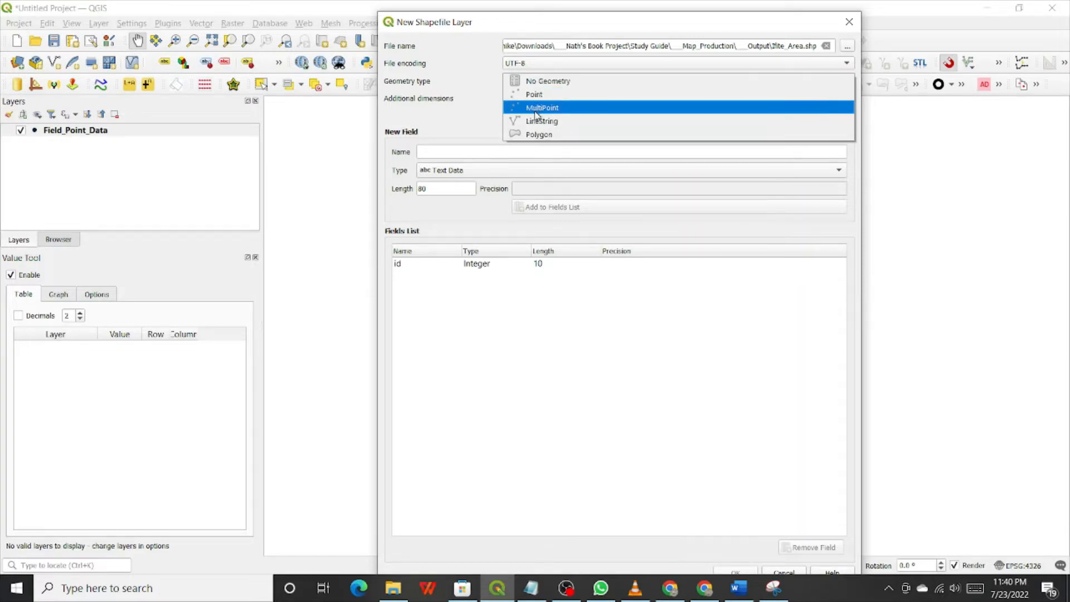
{"action": "left_click", "coordinate": [538, 135]}
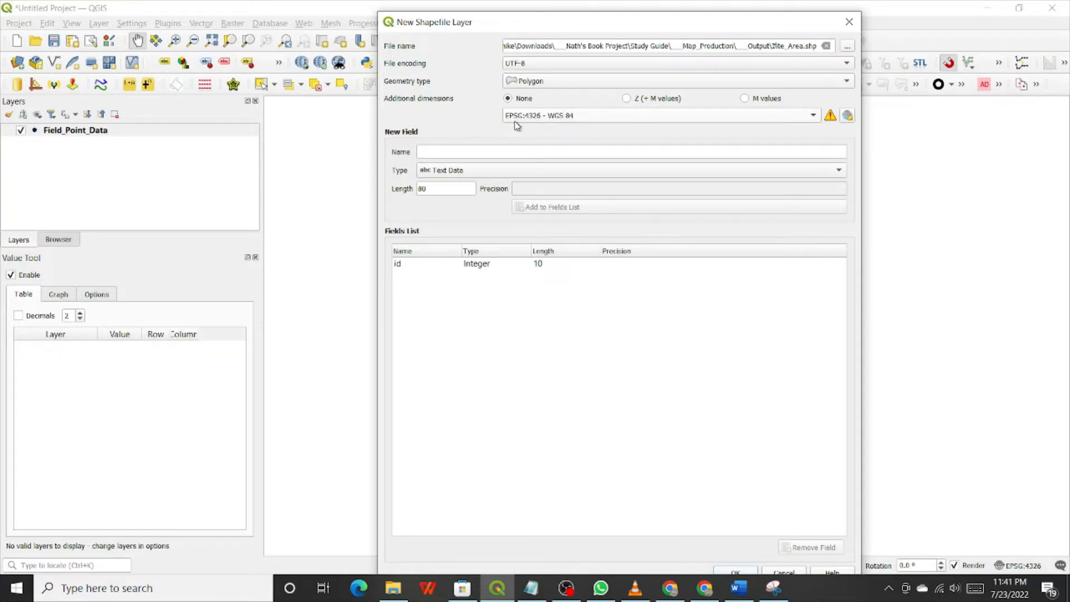
{"action": "mouse_move", "coordinate": [528, 117]}
{"action": "mouse_move", "coordinate": [833, 118]}
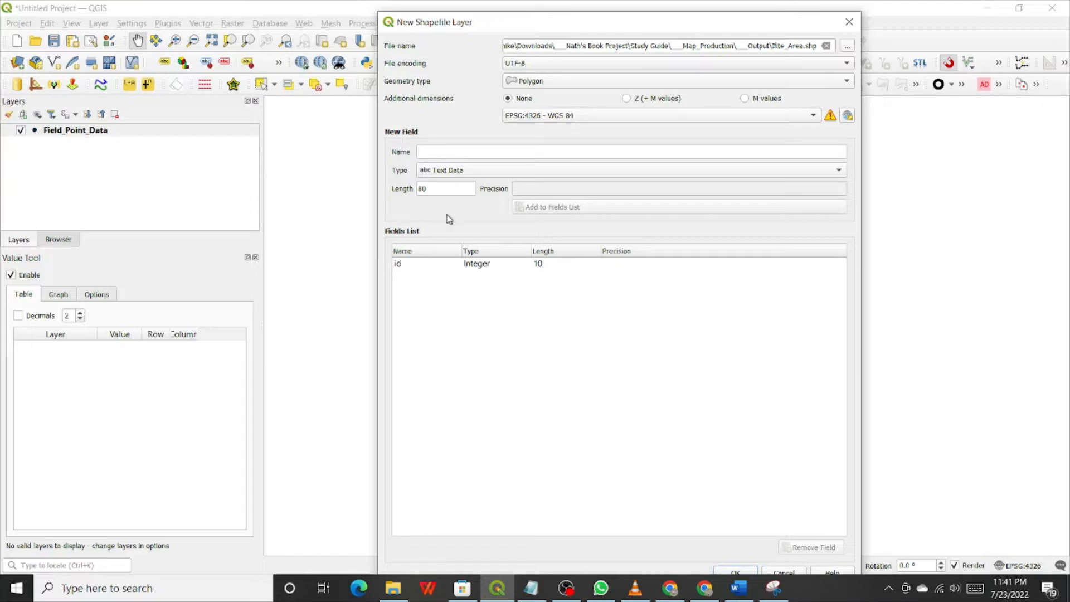
Add a text data field called Name with length 100 to the fields list and create the shapefile layer.
{"action": "left_click", "coordinate": [470, 265]}
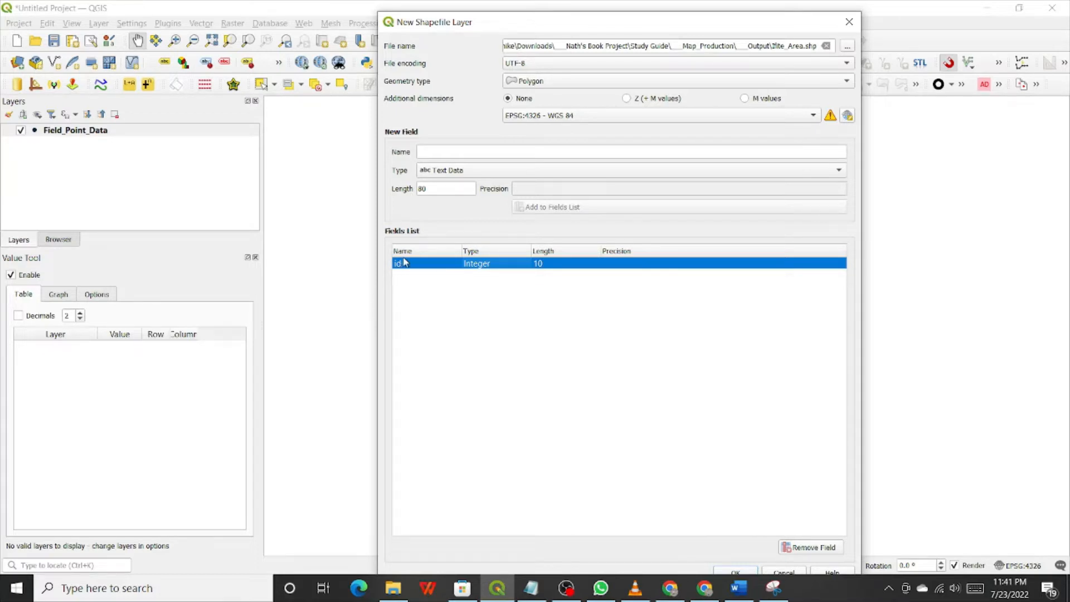
{"action": "left_click_drag", "start_coordinate": [740, 24], "coordinate": [753, 15]}
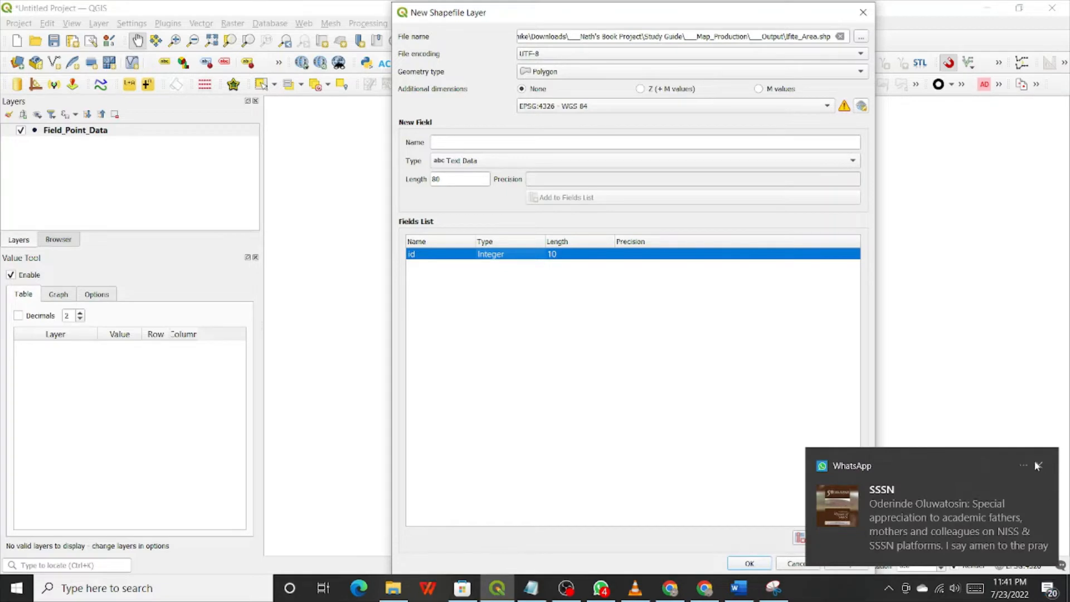
{"action": "left_click", "coordinate": [1038, 466]}
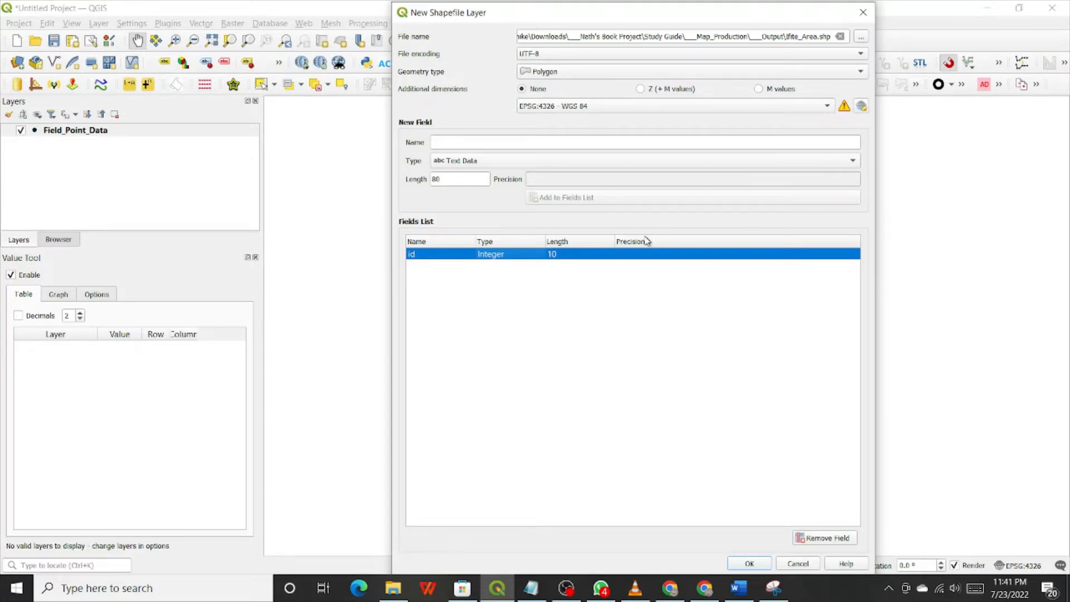
{"action": "left_click", "coordinate": [481, 141]}
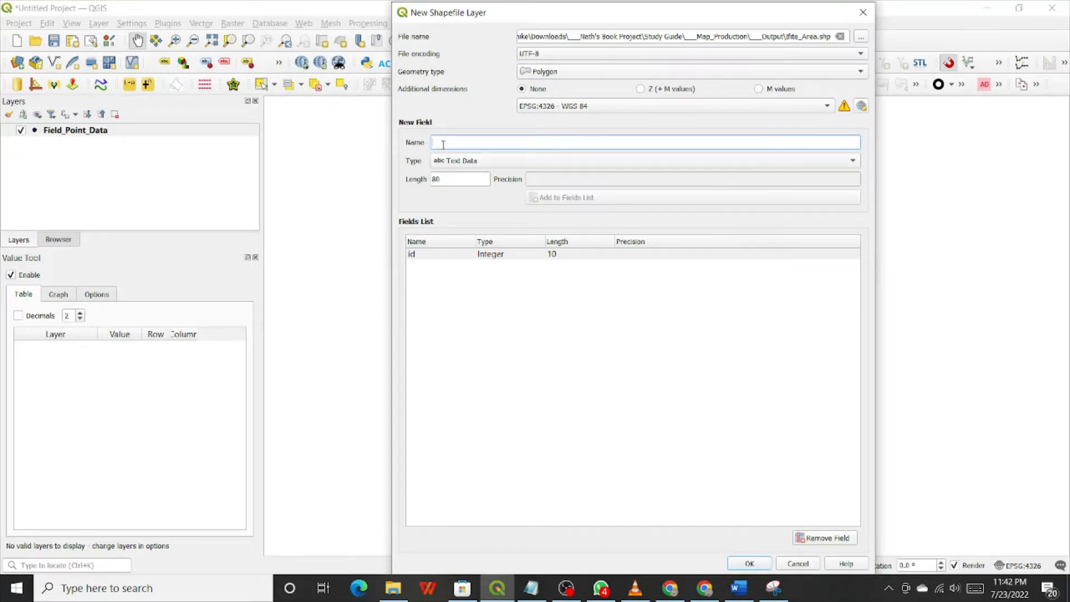
{"action": "type", "text": "Name"}
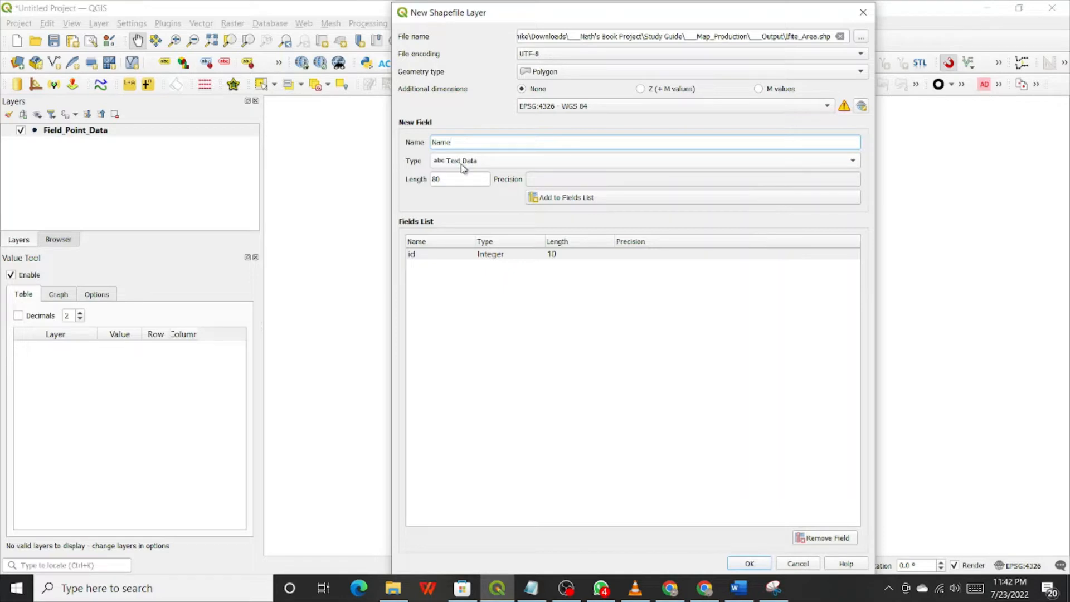
{"action": "left_click", "coordinate": [854, 161]}
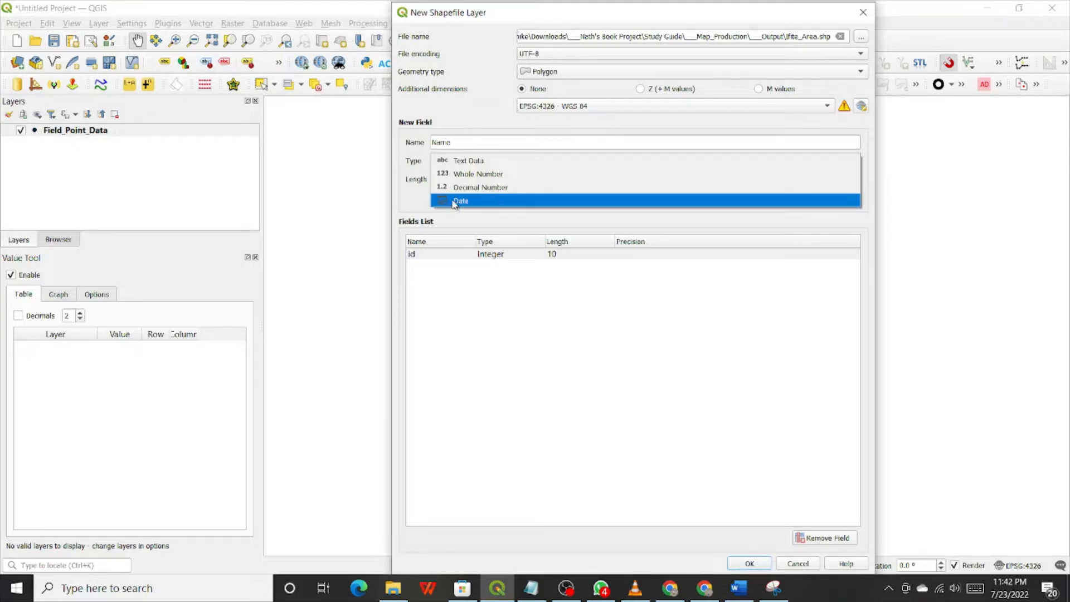
{"action": "left_click", "coordinate": [474, 164]}
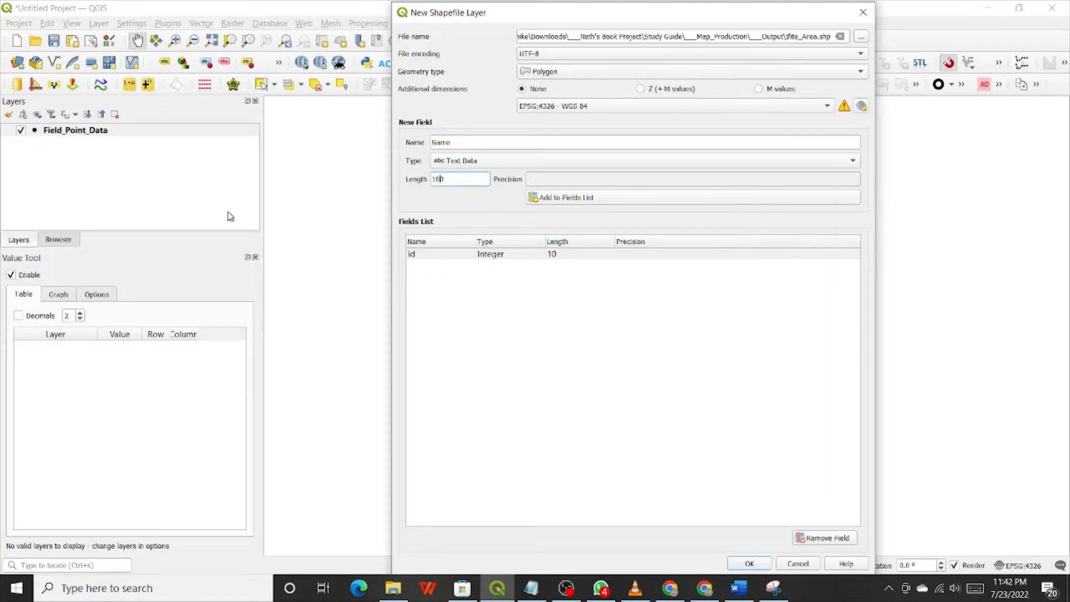
{"action": "left_click", "coordinate": [414, 255]}
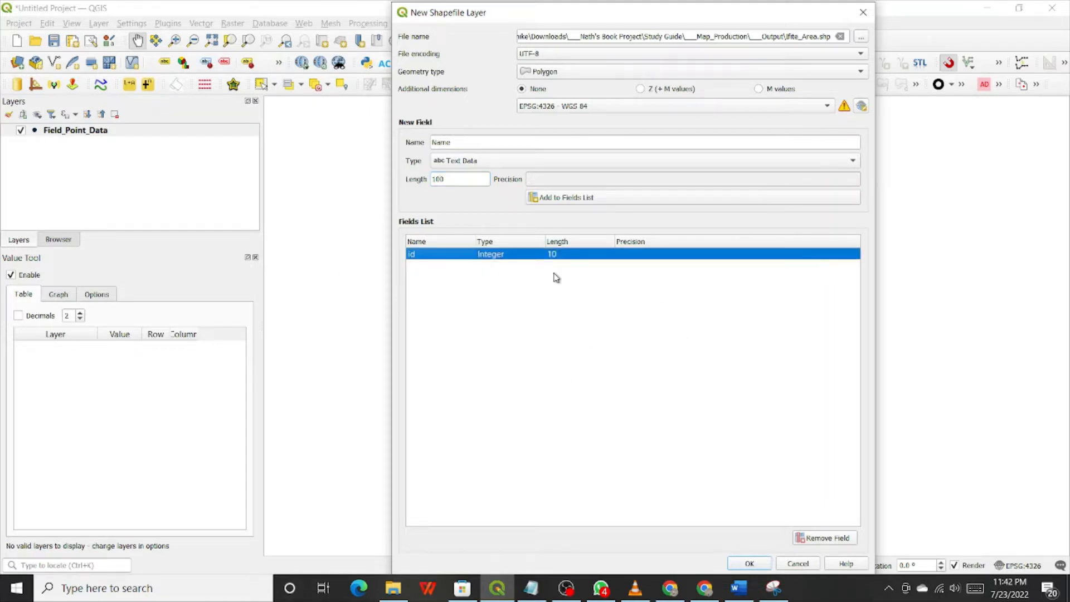
{"action": "left_click", "coordinate": [583, 199]}
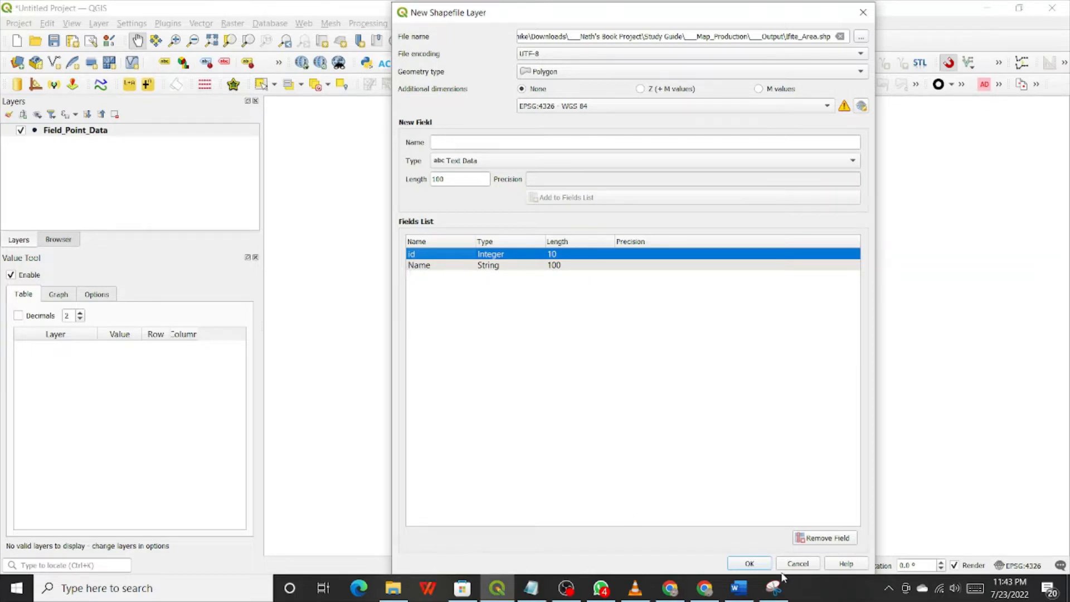
{"action": "left_click", "coordinate": [751, 565]}
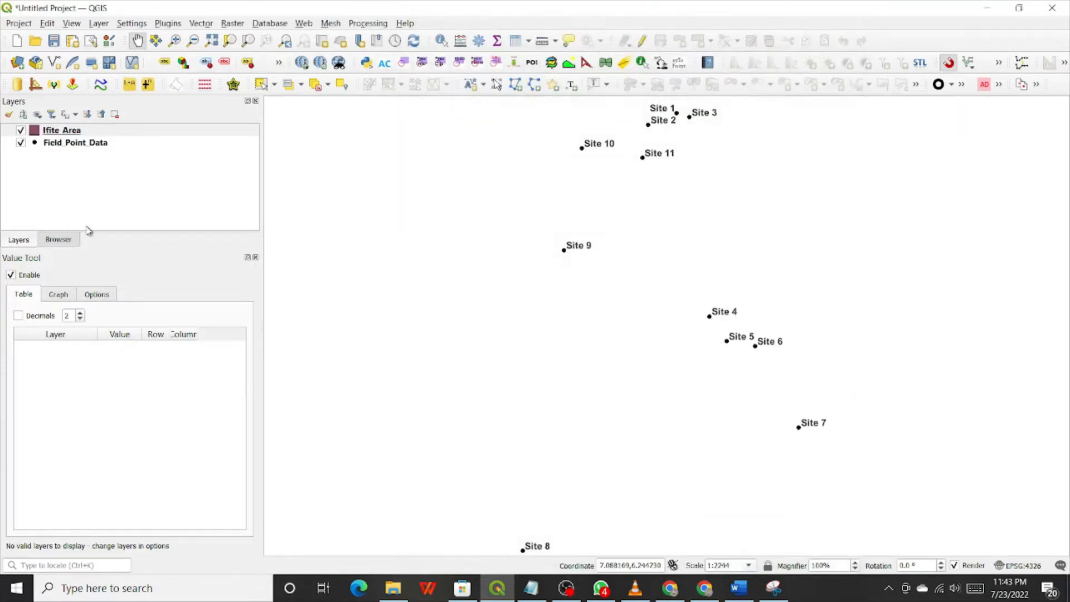
Reorder the layers so that Field_Point_Data lies above Ifite_Area.
{"action": "left_click", "coordinate": [50, 133]}
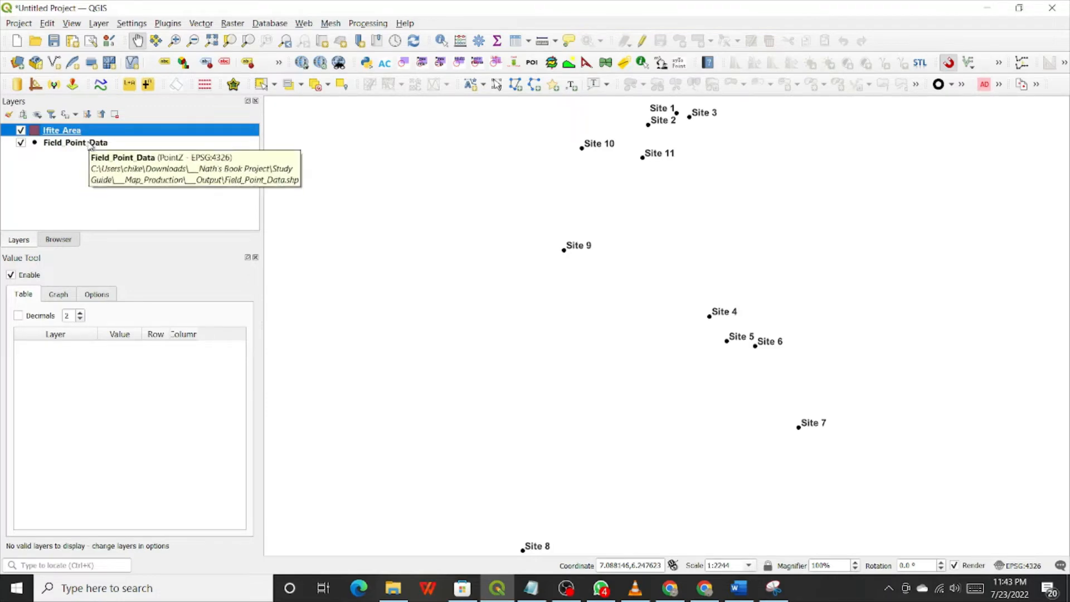
{"action": "left_click", "coordinate": [90, 144]}
{"action": "left_click_drag", "start_coordinate": [89, 144], "coordinate": [69, 124]}
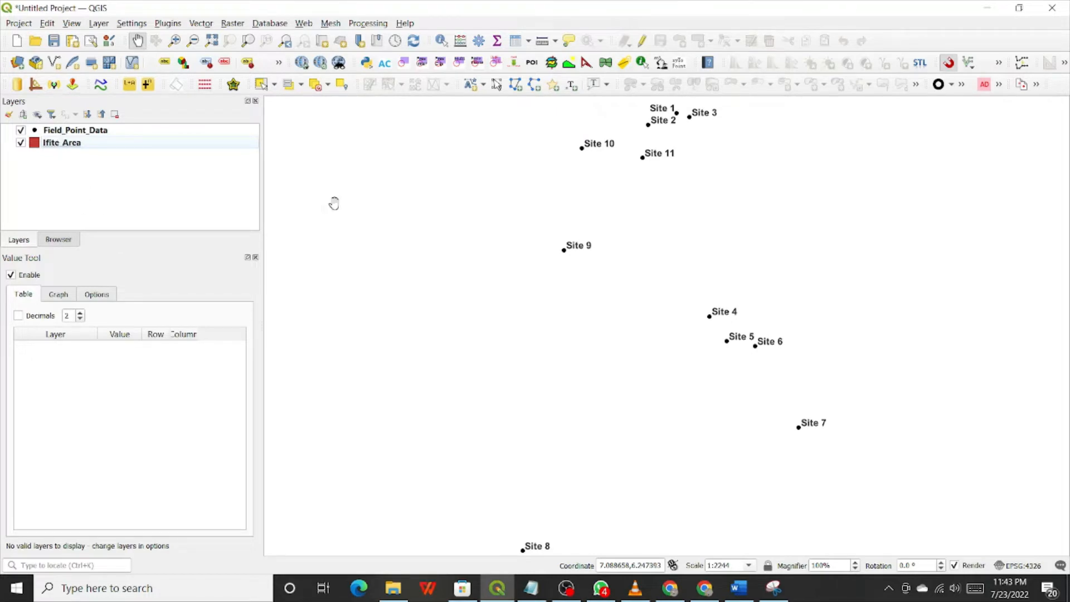
Turn on editing for the Ifite_Area layer.
{"action": "left_click", "coordinate": [75, 144]}
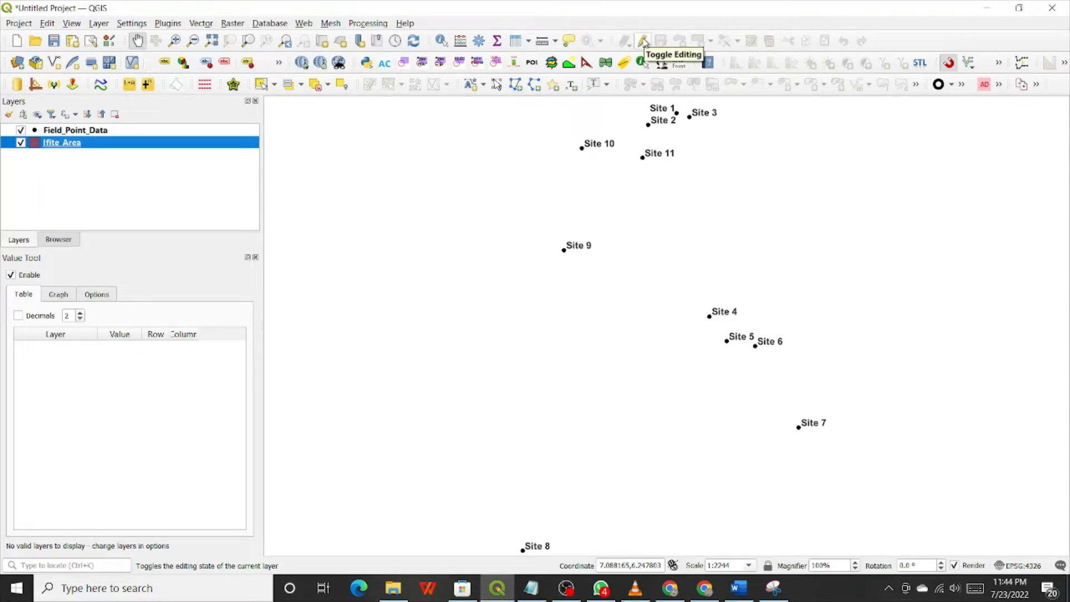
{"action": "right_click", "coordinate": [67, 145]}
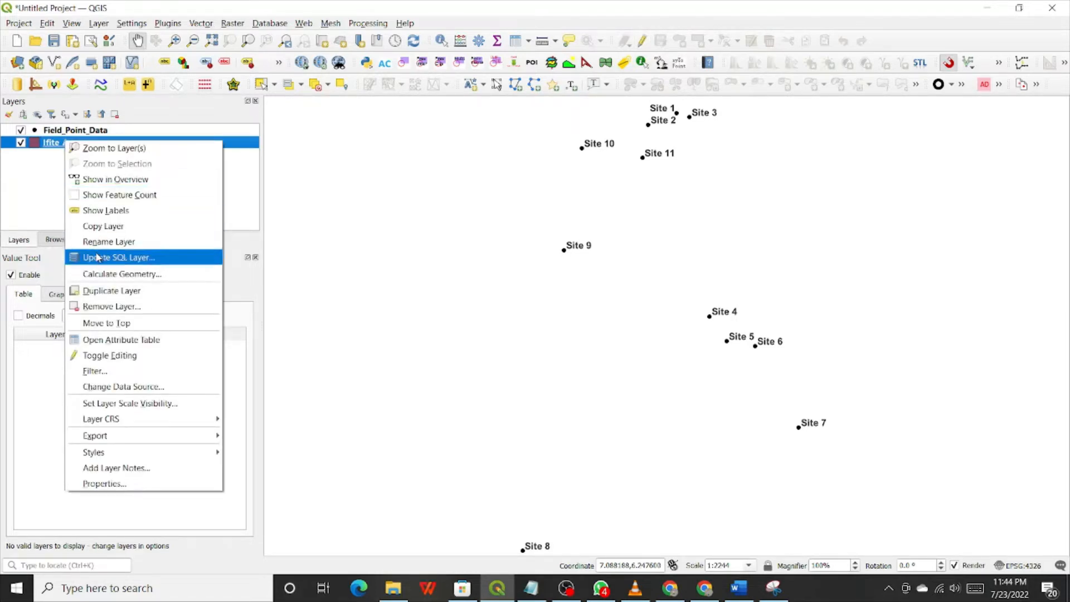
{"action": "left_click", "coordinate": [107, 356]}
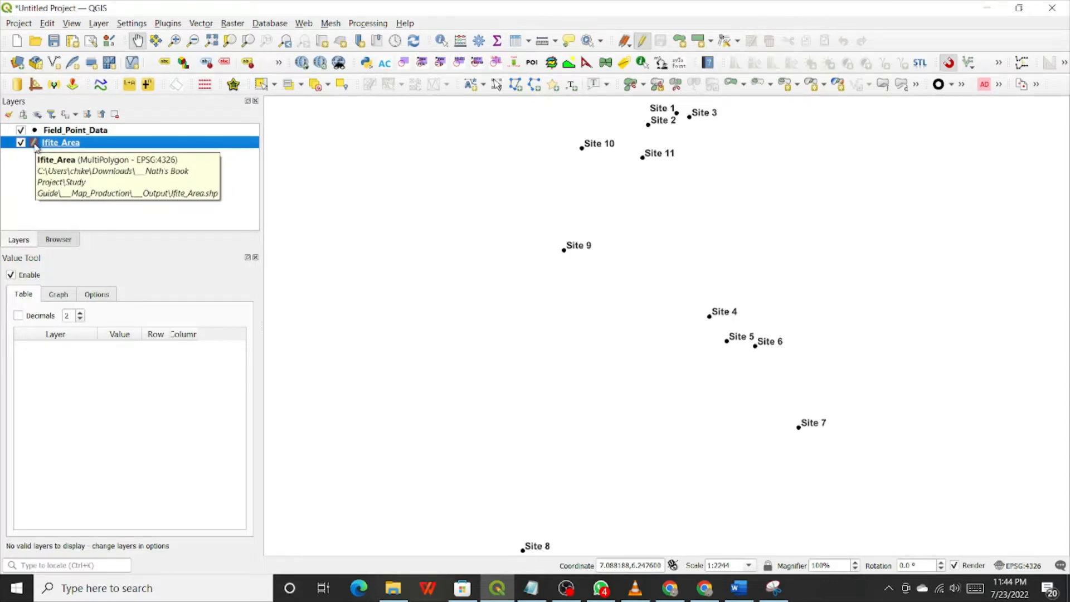
{"action": "left_click", "coordinate": [642, 41]}
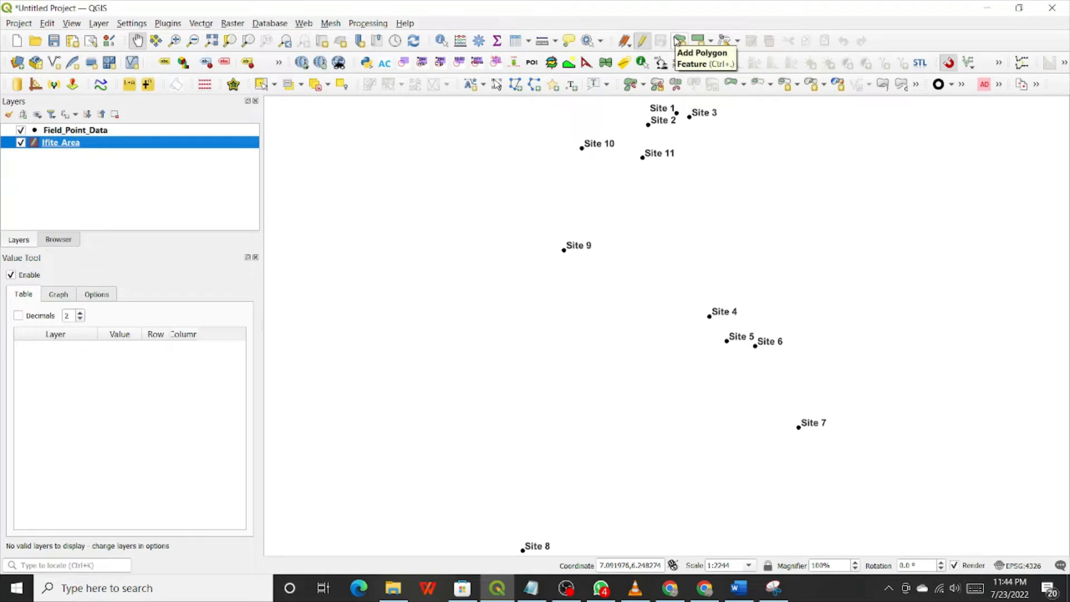
{"action": "left_click", "coordinate": [712, 42]}
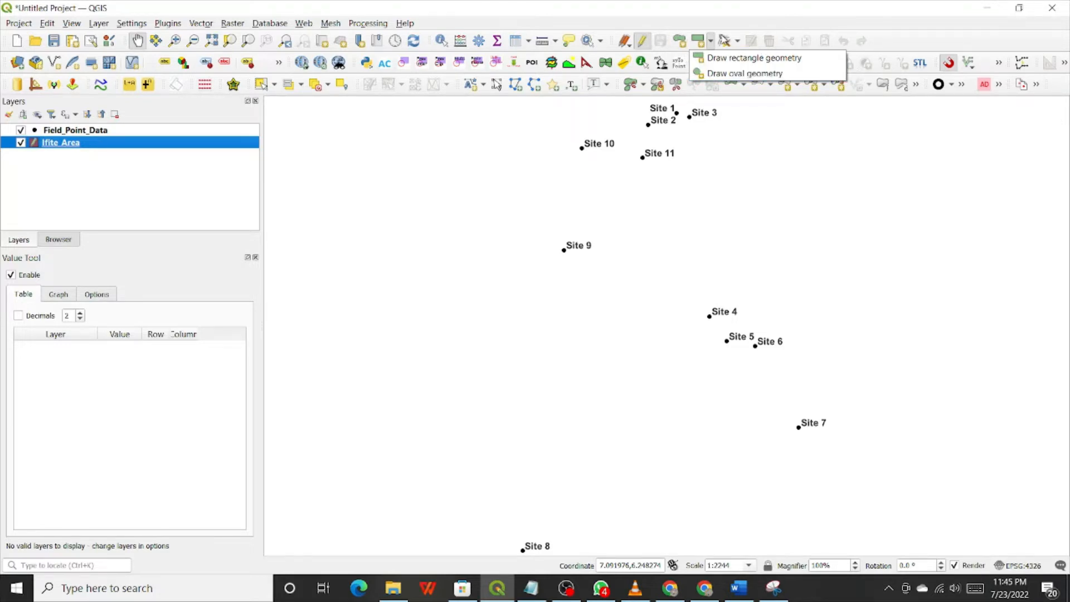
{"action": "left_click", "coordinate": [687, 6]}
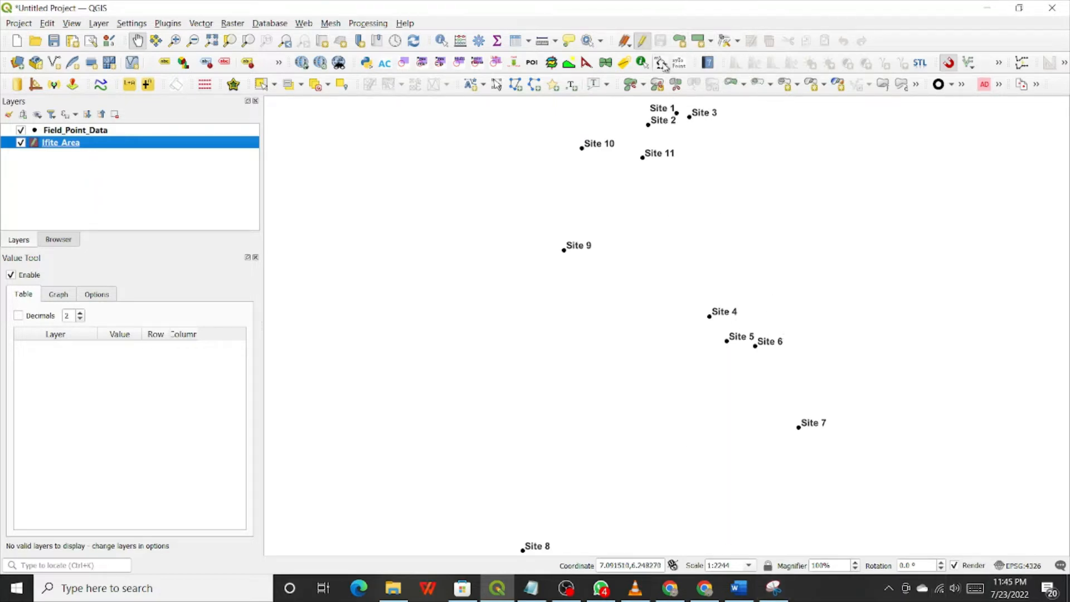
Start adding a polygon feature to the Ifite_Area layer with snapping enabled.
{"action": "left_click", "coordinate": [680, 42]}
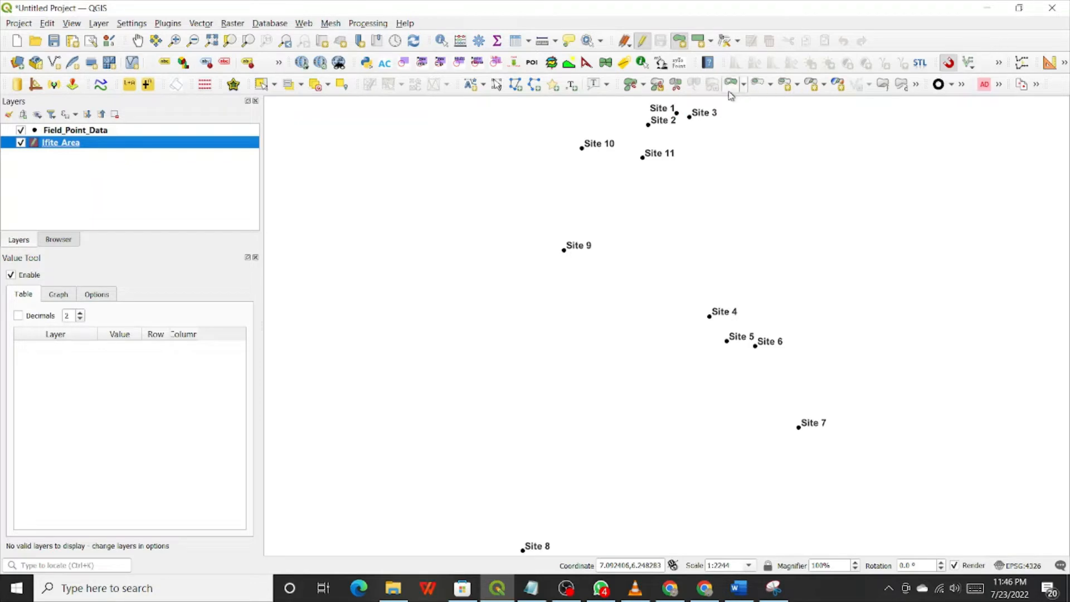
{"action": "left_click", "coordinate": [951, 65]}
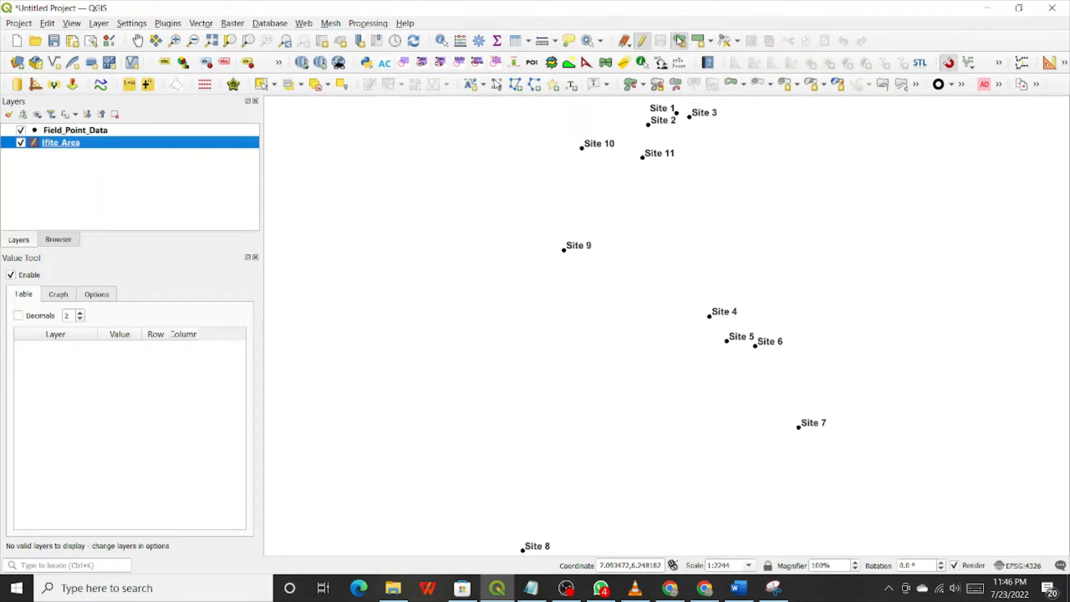
{"action": "left_click", "coordinate": [949, 65]}
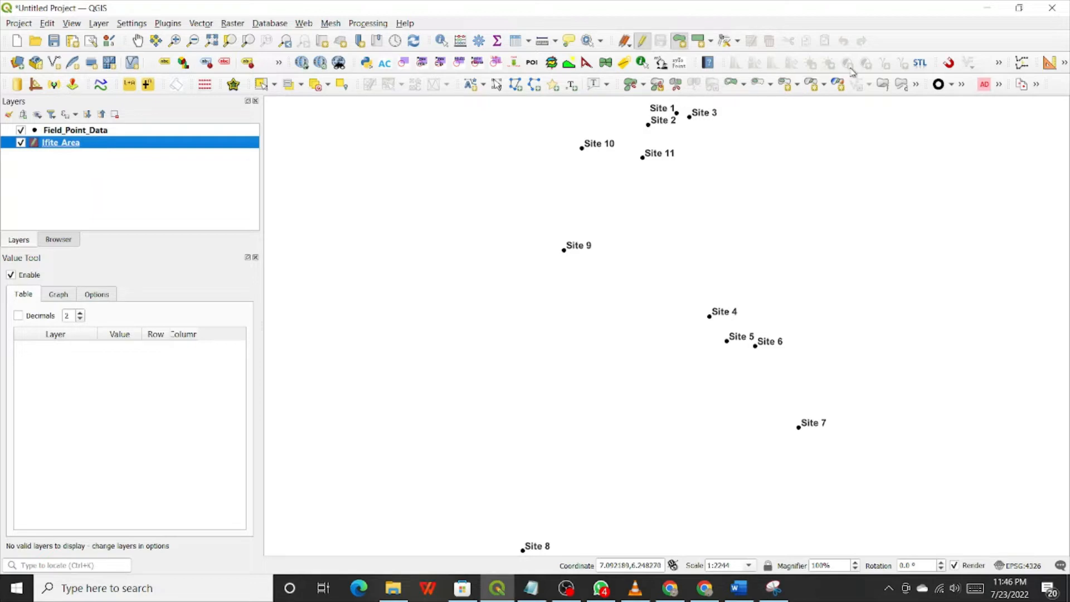
{"action": "left_click", "coordinate": [950, 65]}
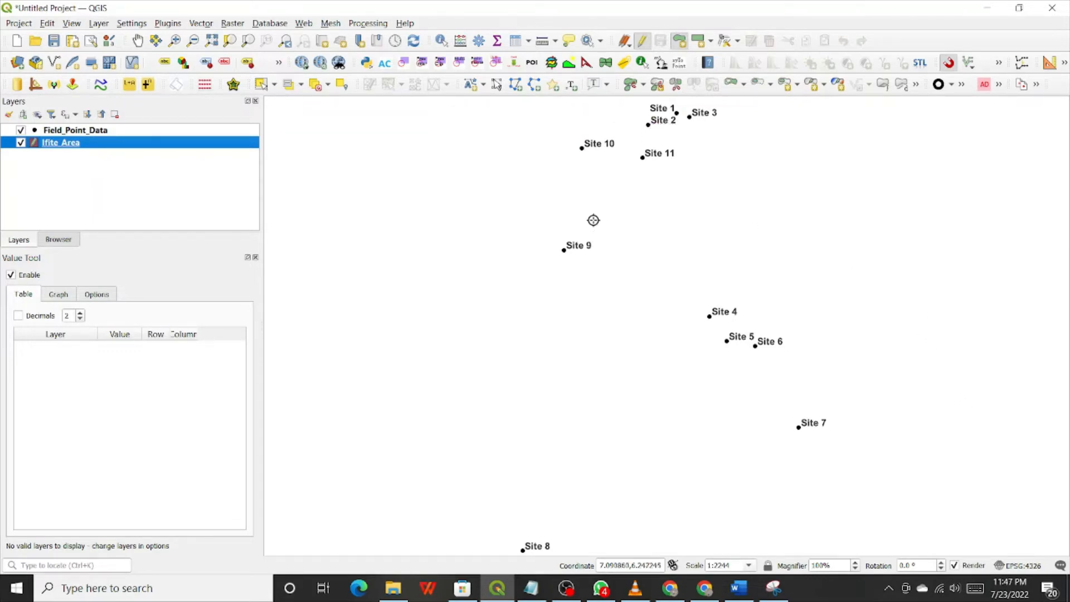
Digitize the boundary polygon by connecting Sites 2, 1, 3, 11, 4, 5, 6, 7, 8, 9 and 10 in order, and finish the shape.
{"action": "left_click", "coordinate": [646, 126]}
{"action": "left_click", "coordinate": [647, 125]}
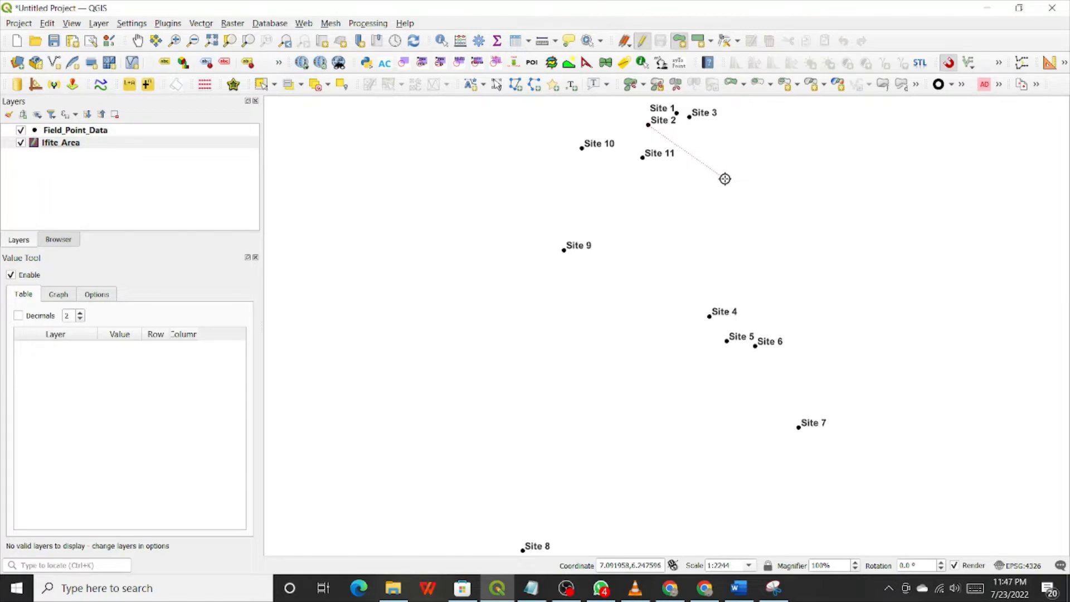
{"action": "left_click", "coordinate": [677, 112]}
{"action": "left_click", "coordinate": [690, 116]}
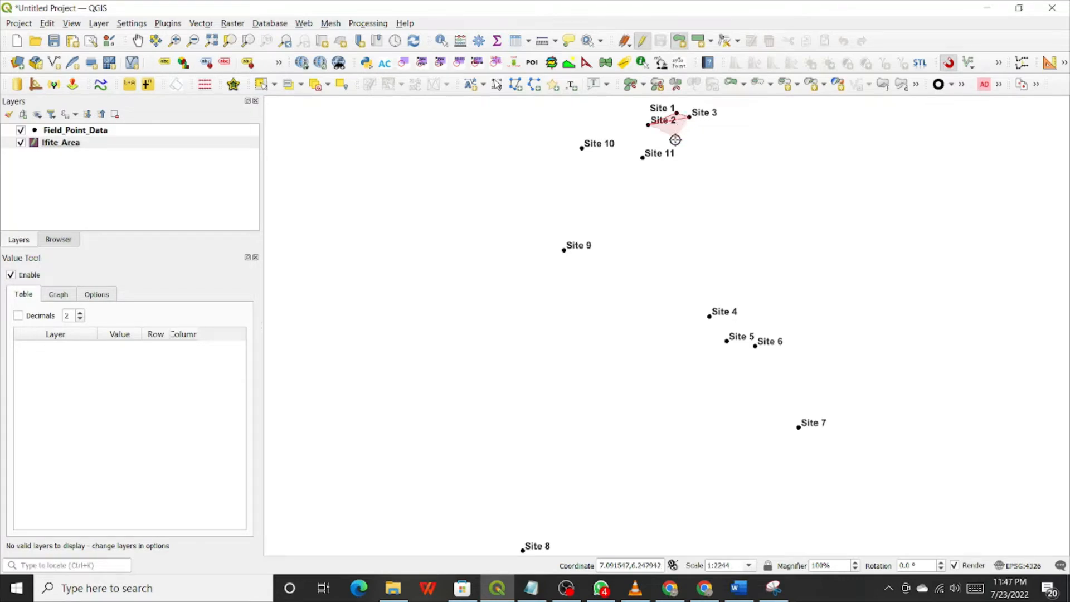
{"action": "left_click", "coordinate": [646, 158]}
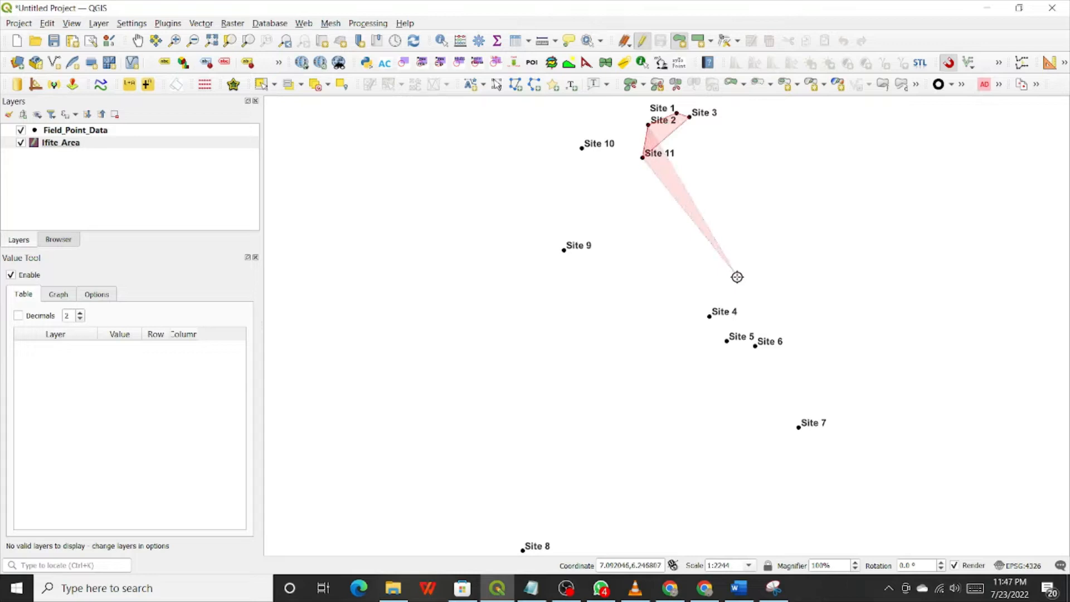
{"action": "left_click", "coordinate": [708, 316]}
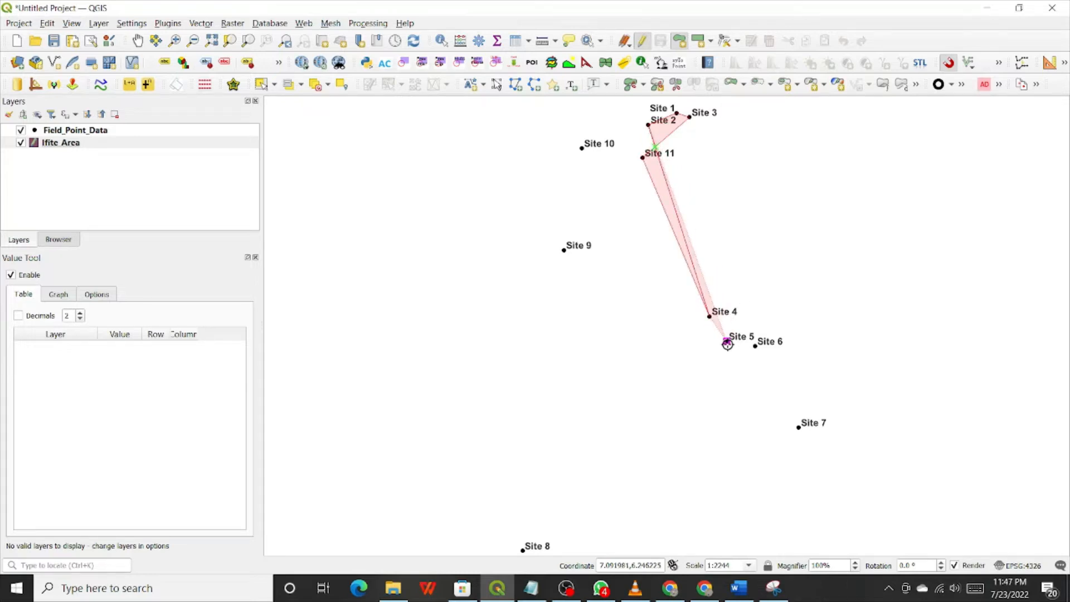
{"action": "left_click", "coordinate": [727, 341]}
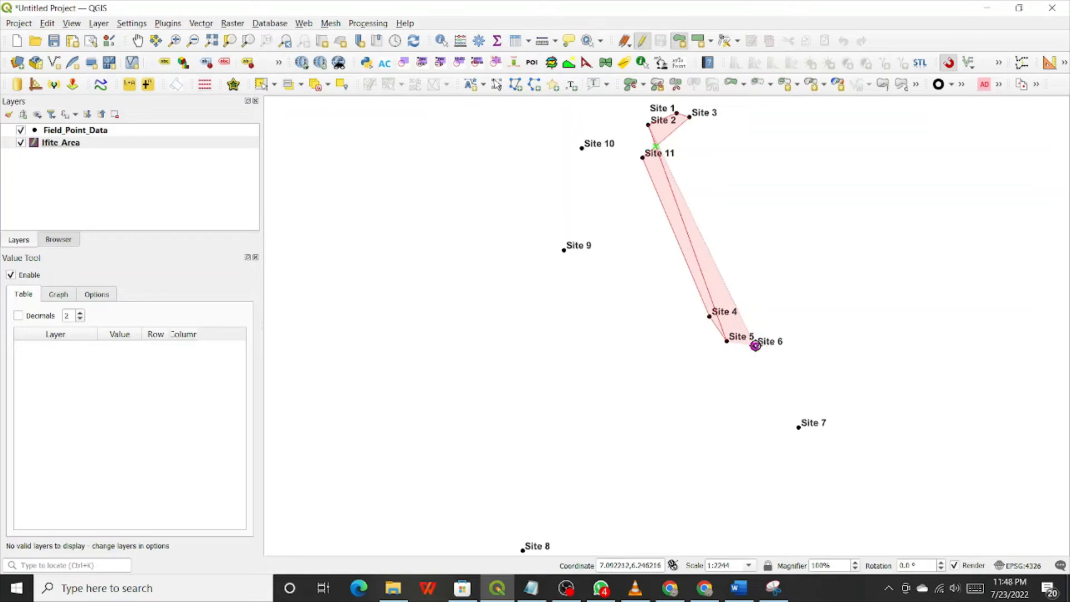
{"action": "left_click", "coordinate": [755, 346]}
{"action": "left_click", "coordinate": [800, 428]}
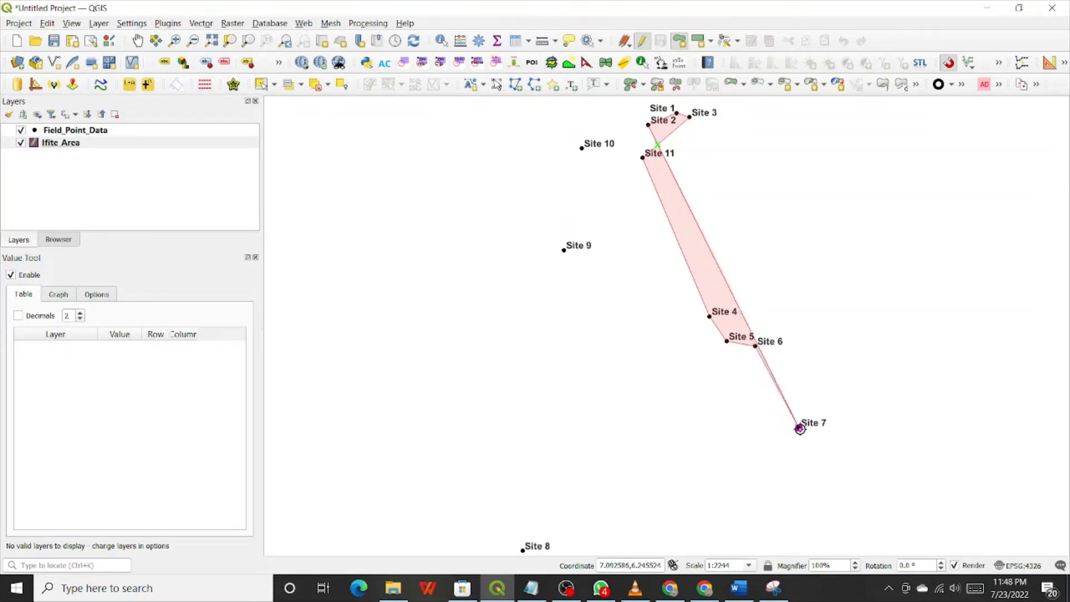
{"action": "left_click", "coordinate": [524, 551]}
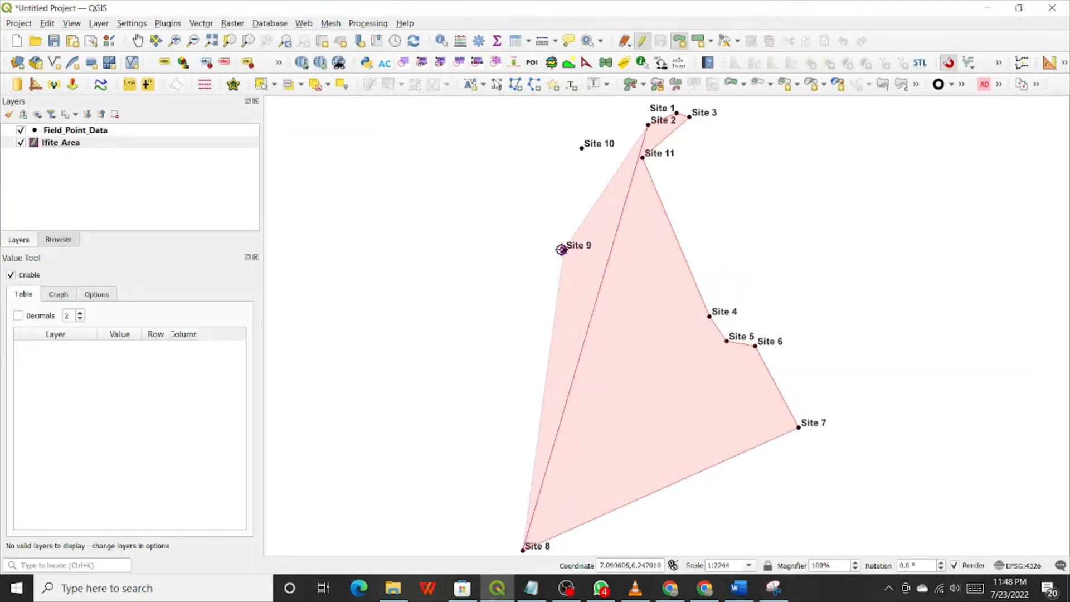
{"action": "left_click", "coordinate": [562, 250]}
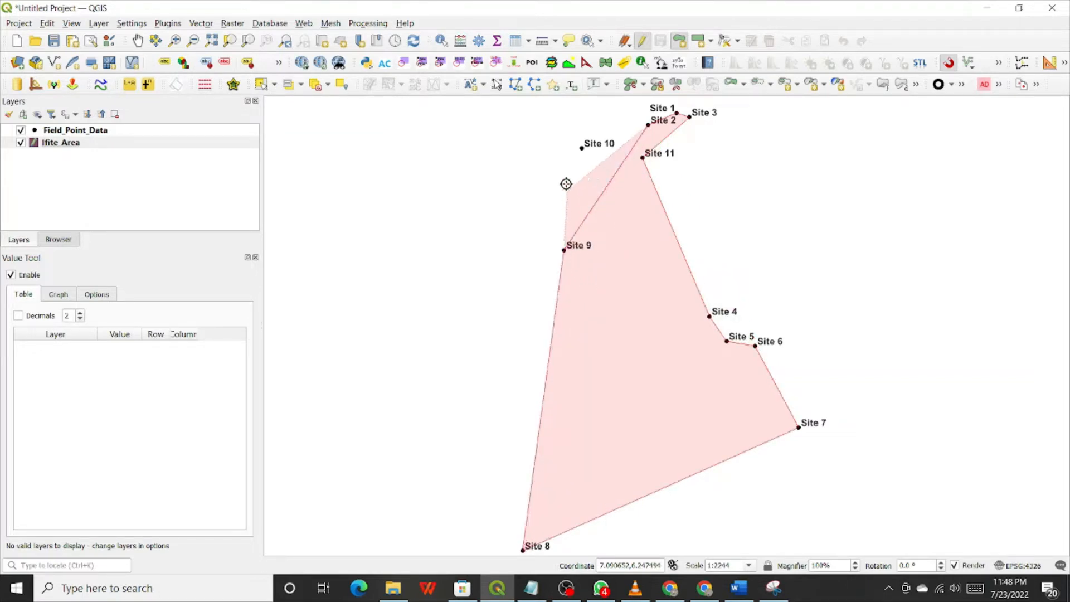
{"action": "left_click", "coordinate": [580, 147]}
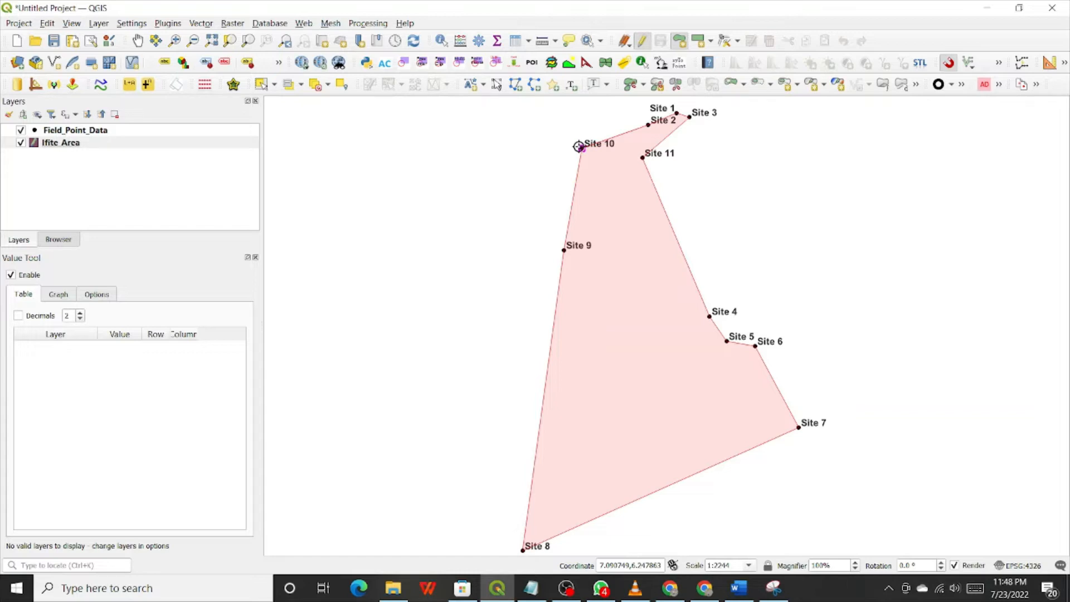
{"action": "right_click", "coordinate": [579, 146]}
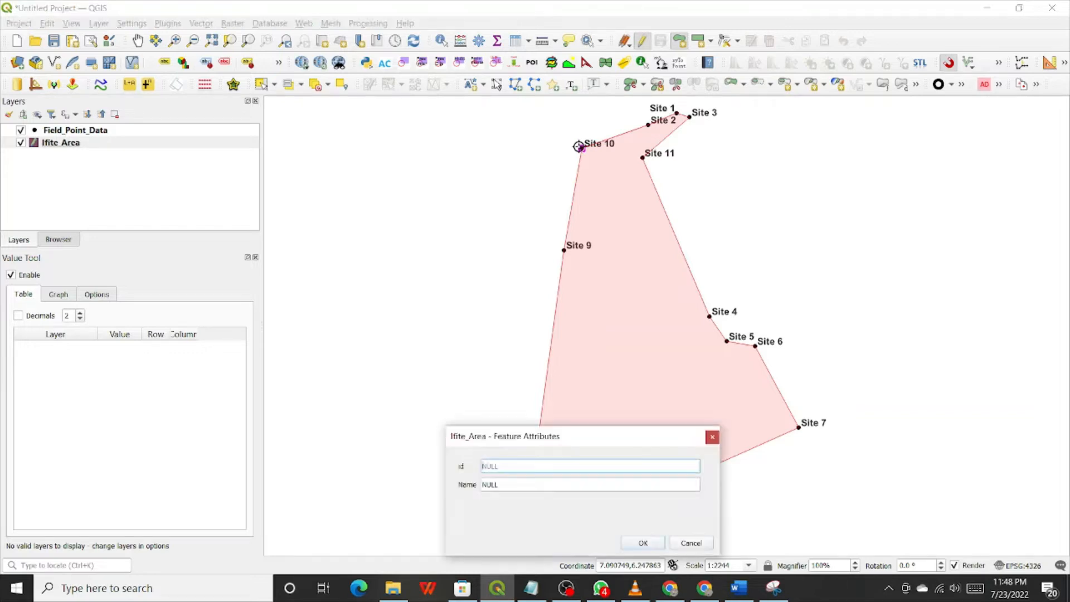
Give the new polygon feature the id 1 and the Name Ifite_Area, and accept the attributes.
{"action": "left_click_drag", "start_coordinate": [518, 439], "coordinate": [513, 255]}
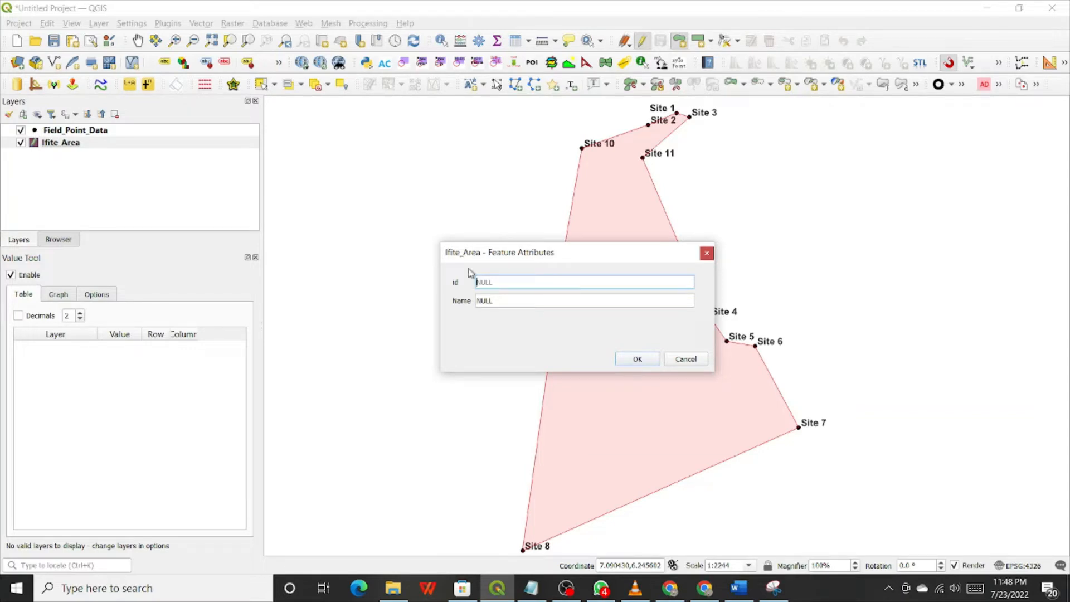
{"action": "type", "text": "1"}
{"action": "key", "text": "Tab"}
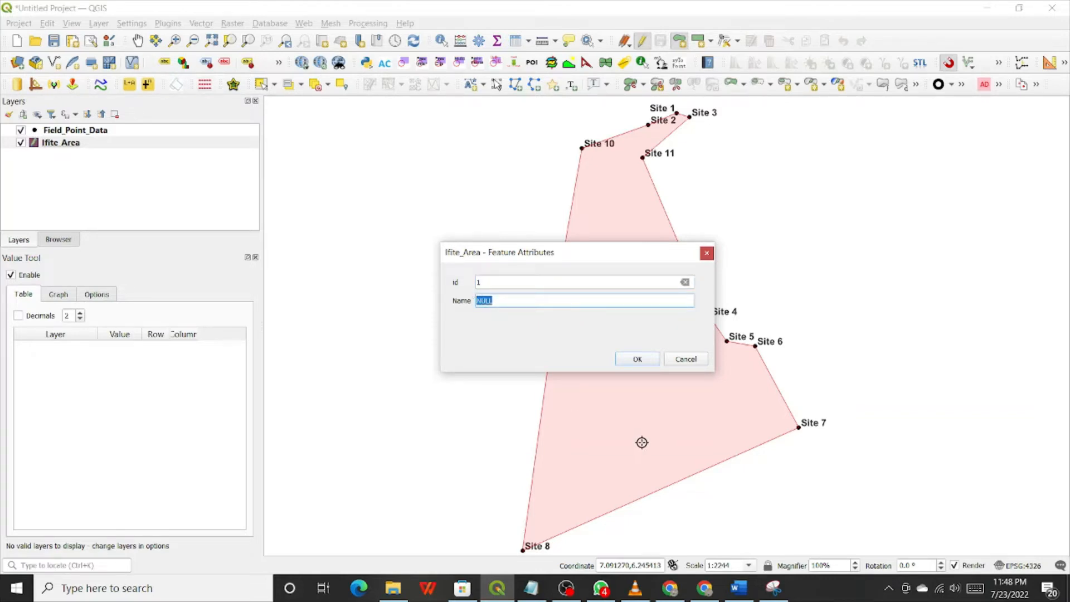
{"action": "type", "text": "1"}
{"action": "type", "text": "fite"}
{"action": "type", "text": "_Area"}
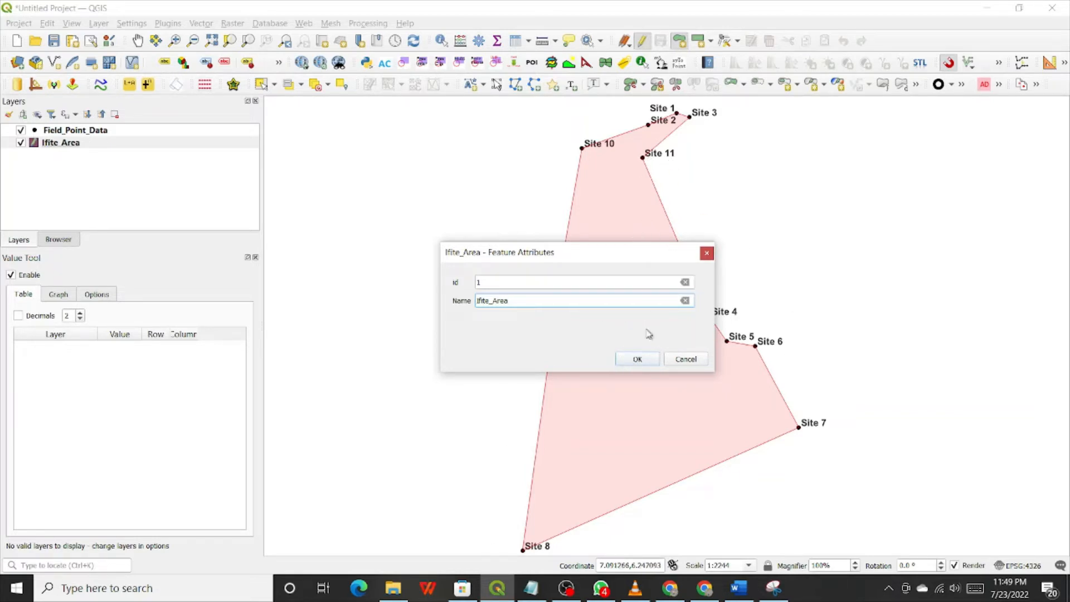
{"action": "left_click", "coordinate": [638, 359]}
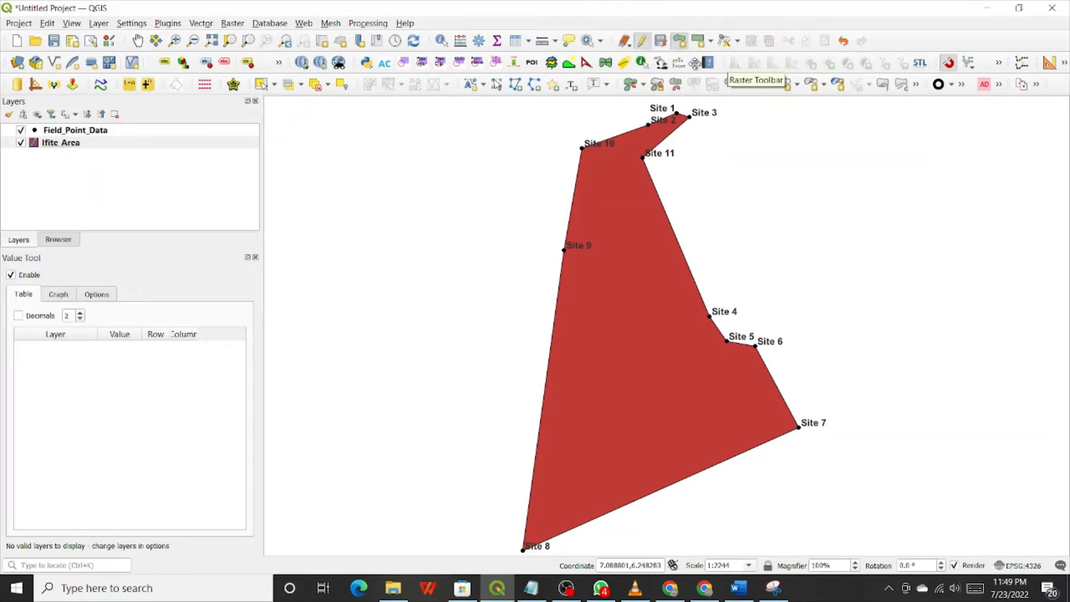
Save the edits of the Ifite_Area layer and turn off its editing mode.
{"action": "left_click", "coordinate": [661, 42]}
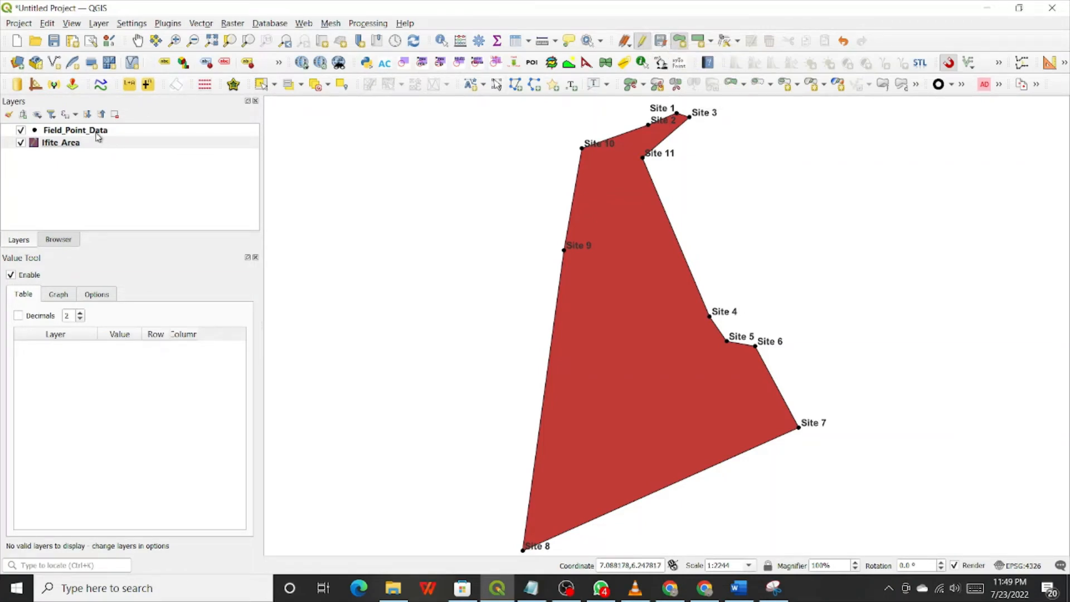
{"action": "left_click", "coordinate": [94, 146]}
{"action": "right_click", "coordinate": [95, 148]}
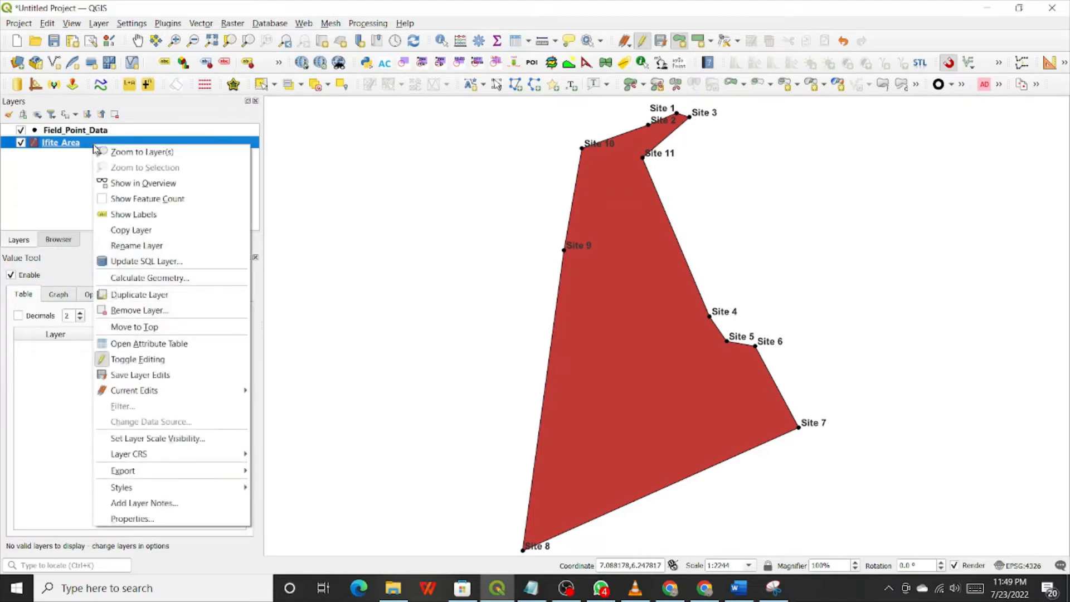
{"action": "left_click", "coordinate": [143, 379]}
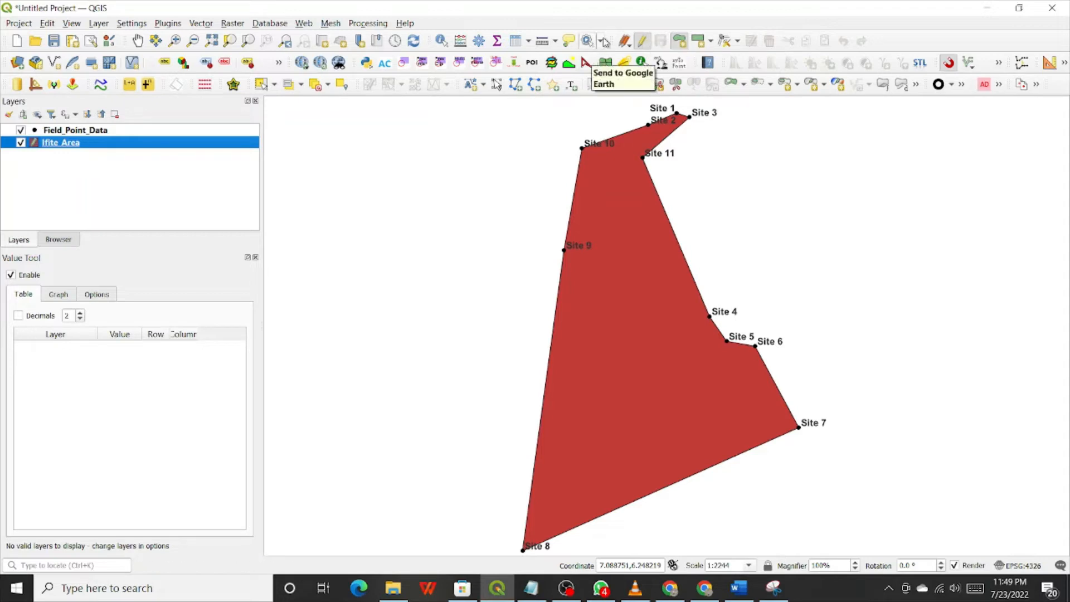
{"action": "left_click", "coordinate": [642, 41]}
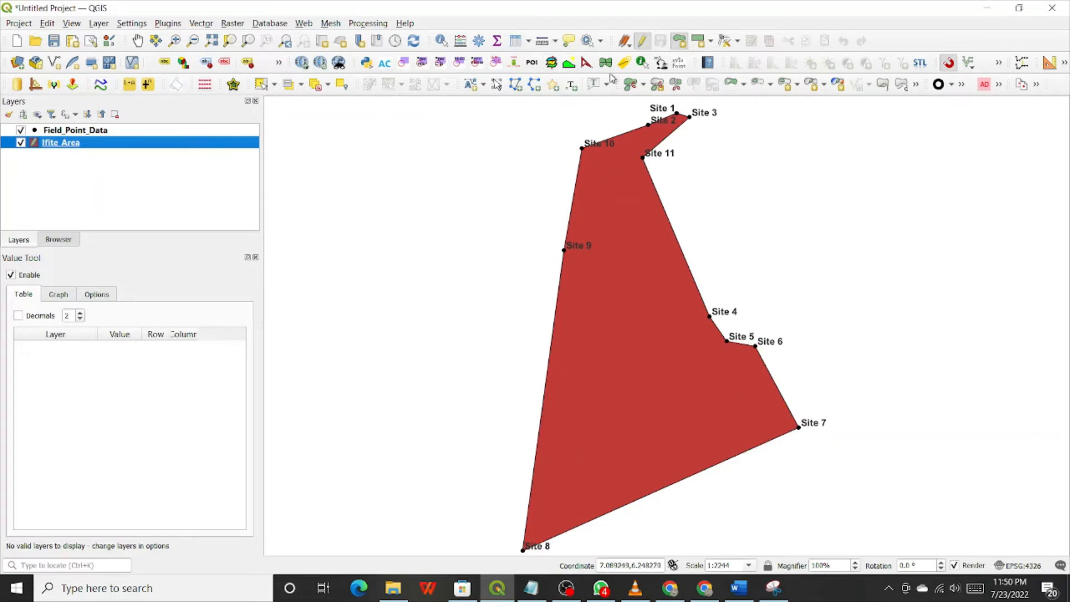
{"action": "left_click", "coordinate": [642, 44]}
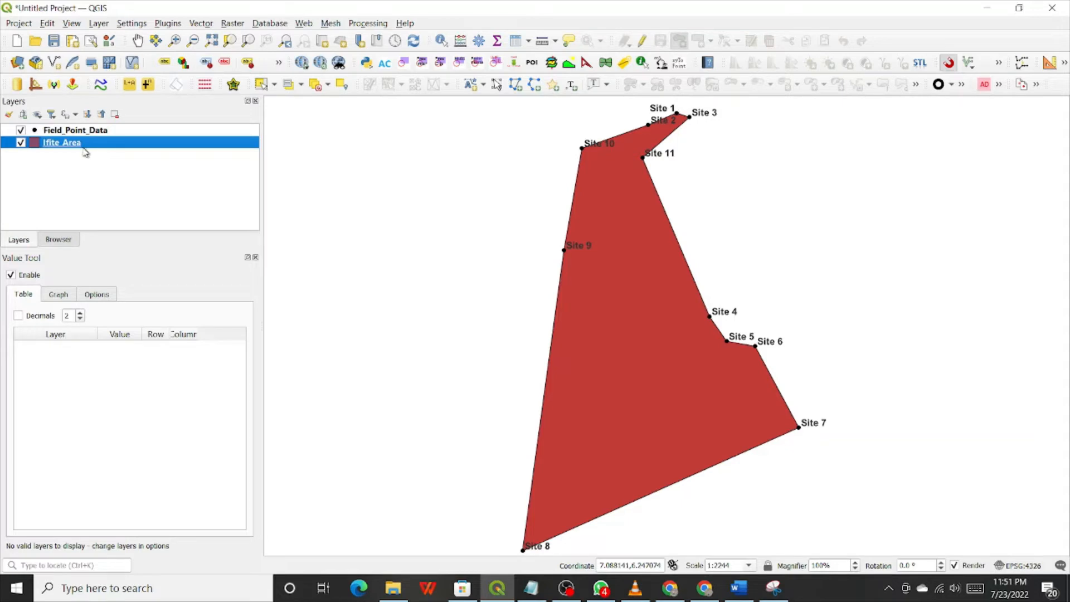
Start exporting the Ifite_Area layer's features with the format set to Keyhole Markup Language [KML].
{"action": "mouse_move", "coordinate": [90, 149]}
{"action": "right_click", "coordinate": [77, 146]}
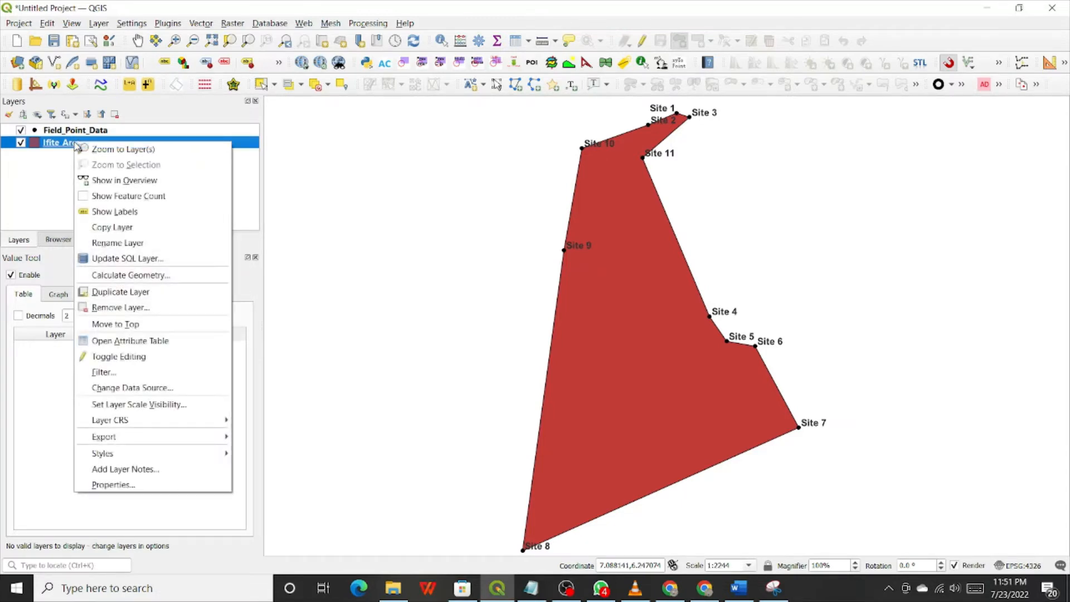
{"action": "mouse_move", "coordinate": [112, 442]}
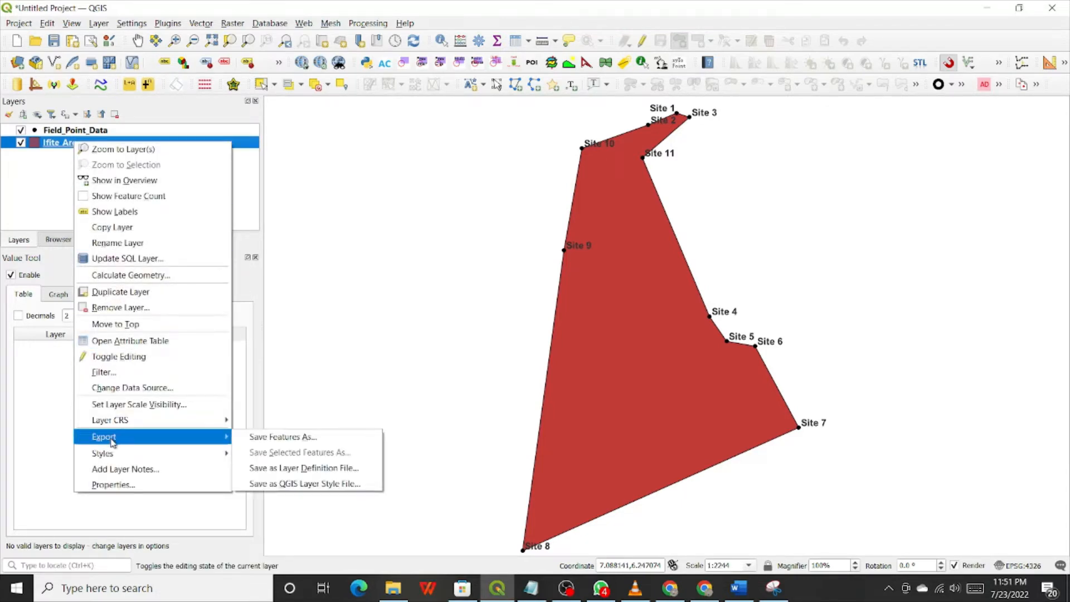
{"action": "left_click", "coordinate": [249, 438]}
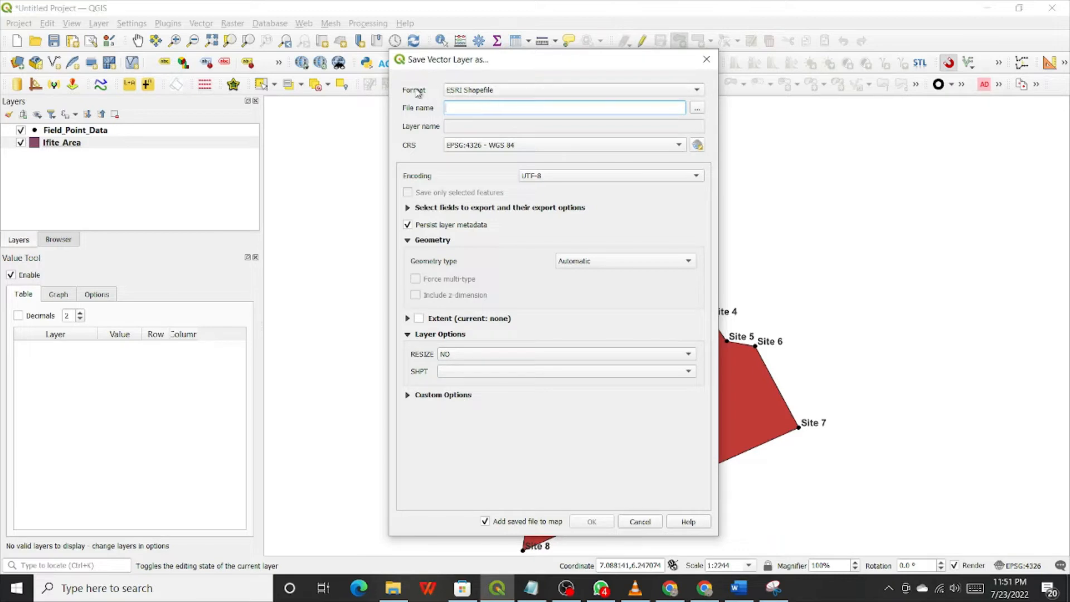
{"action": "left_click", "coordinate": [696, 89]}
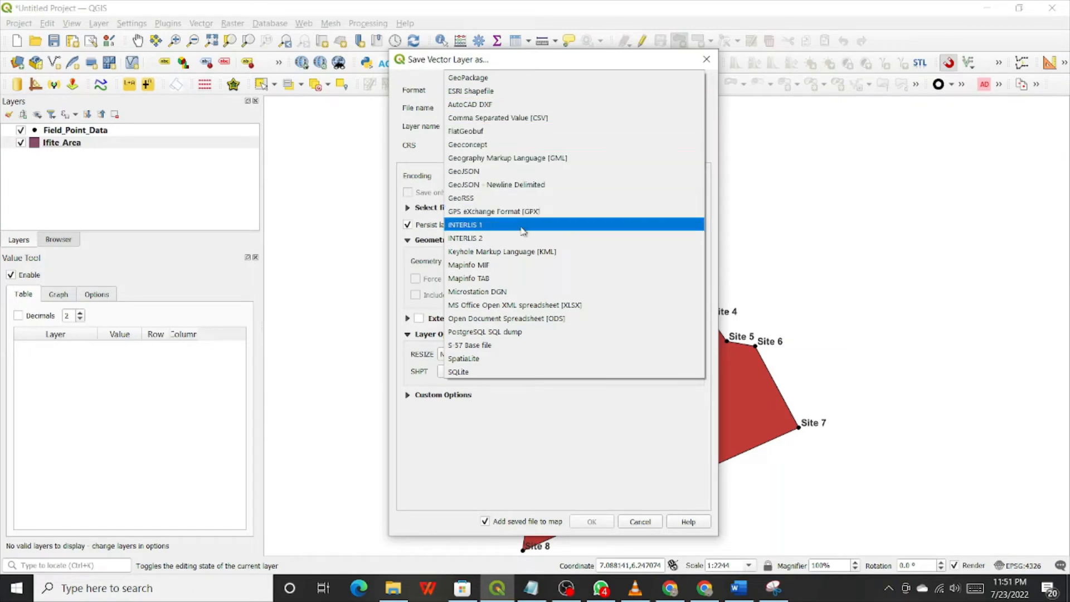
{"action": "left_click", "coordinate": [498, 254]}
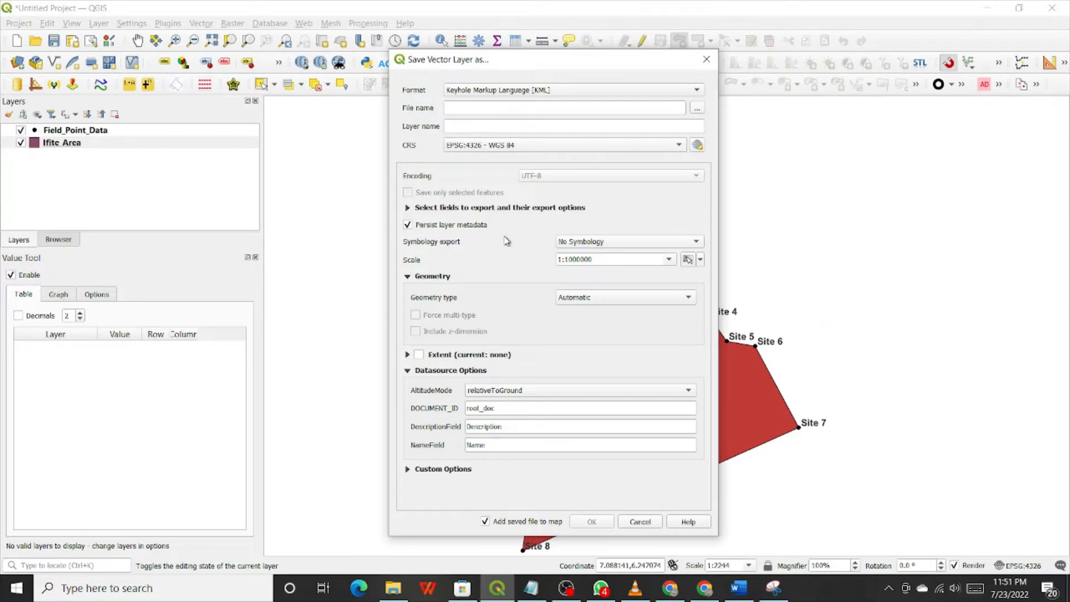
Name the KML output file Ifite_Area in the __Output folder and run the export.
{"action": "left_click", "coordinate": [697, 109]}
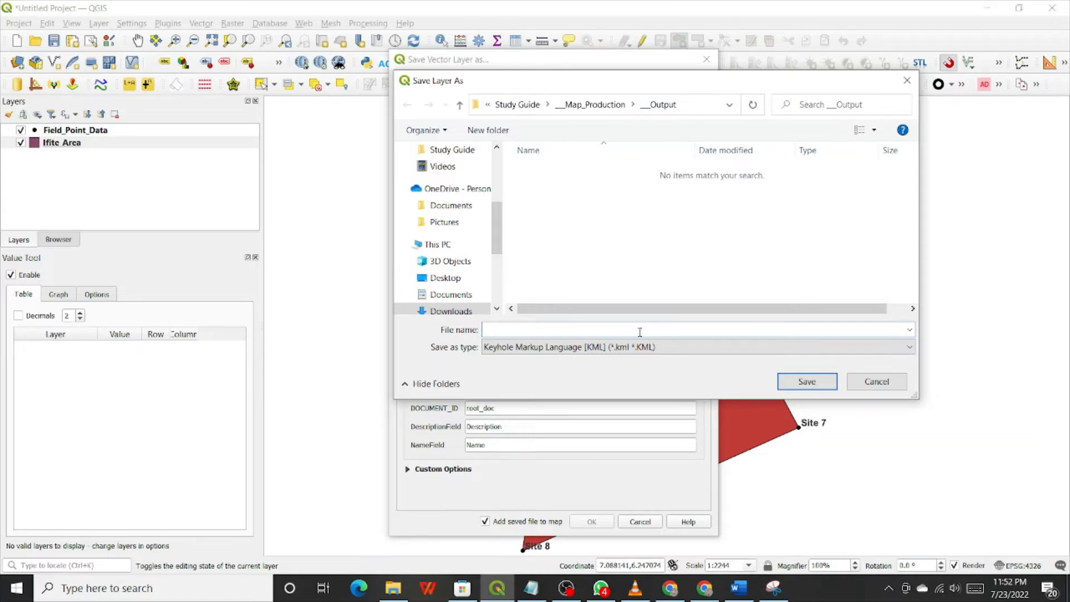
{"action": "type", "text": "Ifitc"}
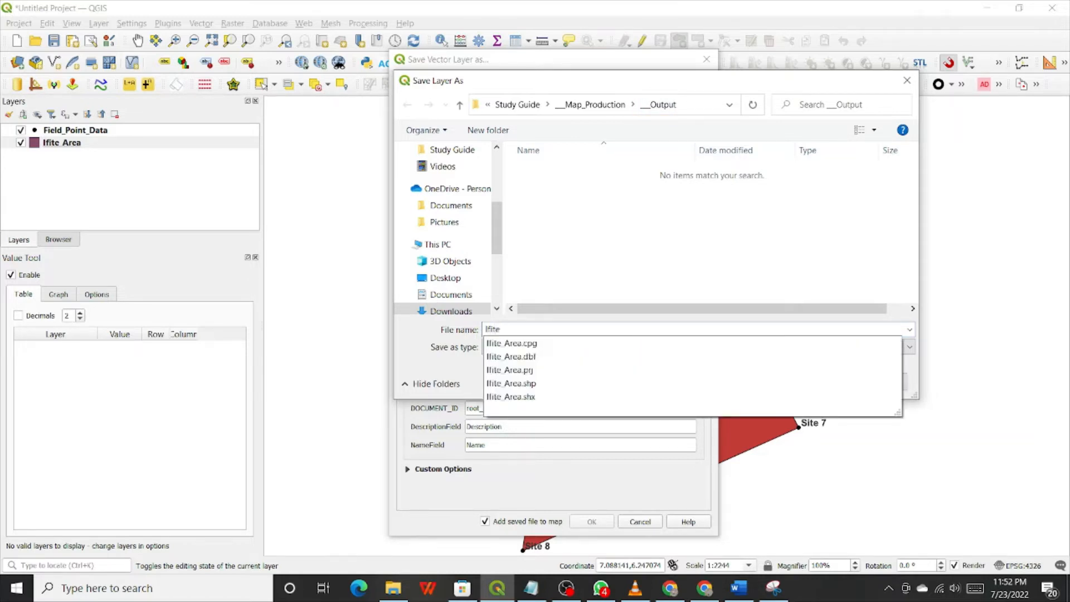
{"action": "type", "text": "_Area"}
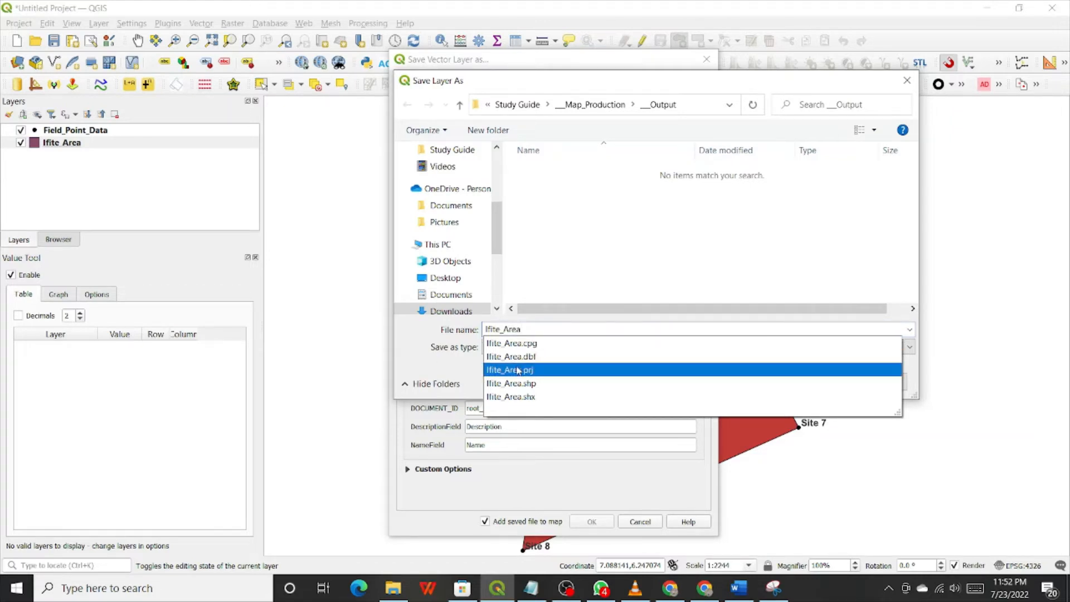
{"action": "left_click", "coordinate": [411, 350]}
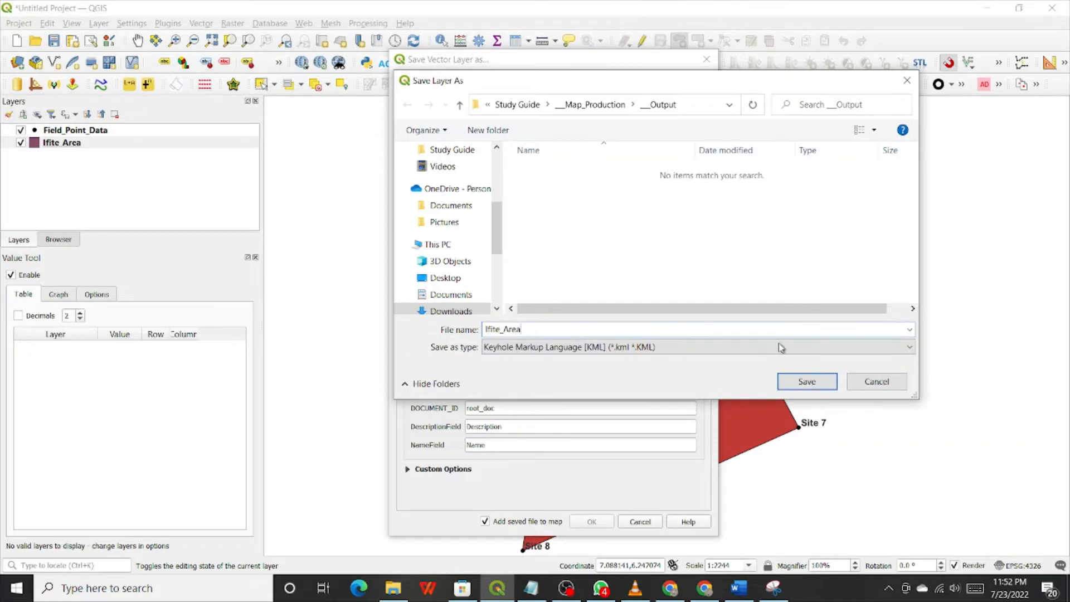
{"action": "left_click", "coordinate": [813, 385]}
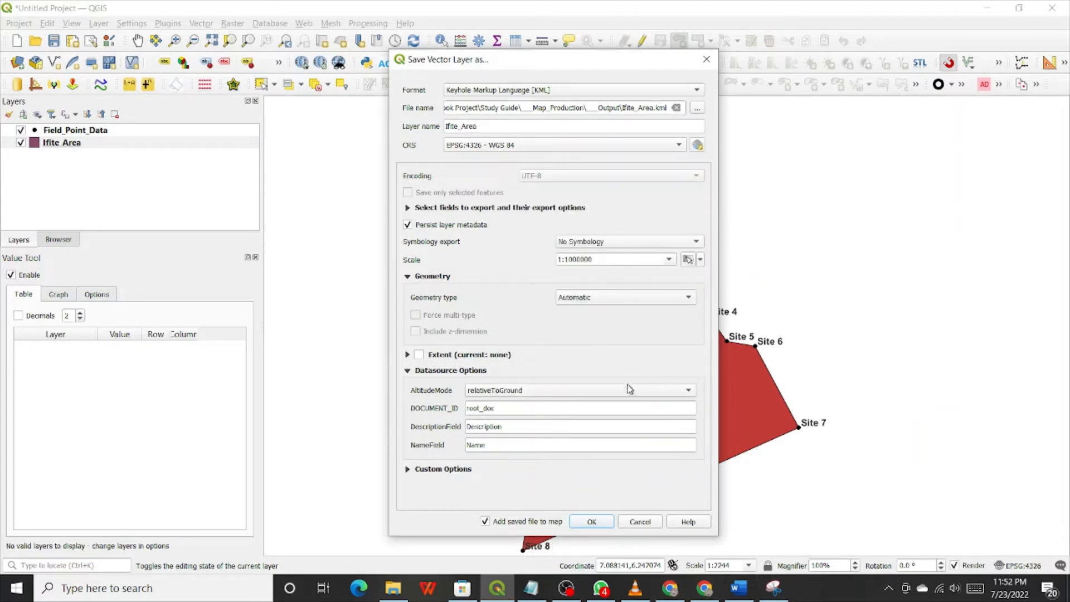
{"action": "left_click", "coordinate": [592, 522]}
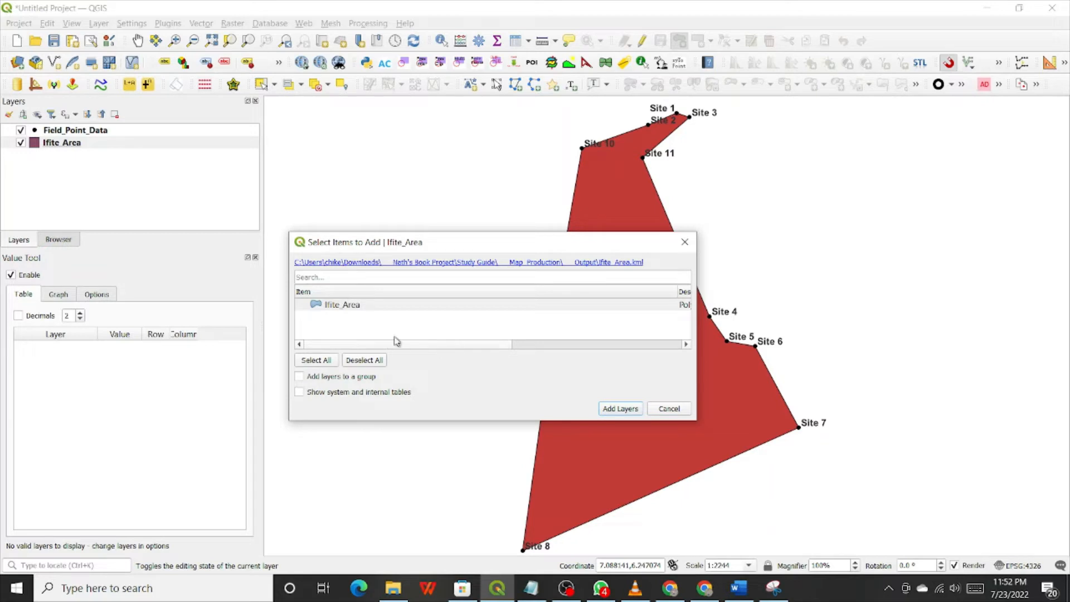
Add the exported Ifite_Area KML item to the map as a layer and dismiss the export notice.
{"action": "left_click", "coordinate": [373, 304]}
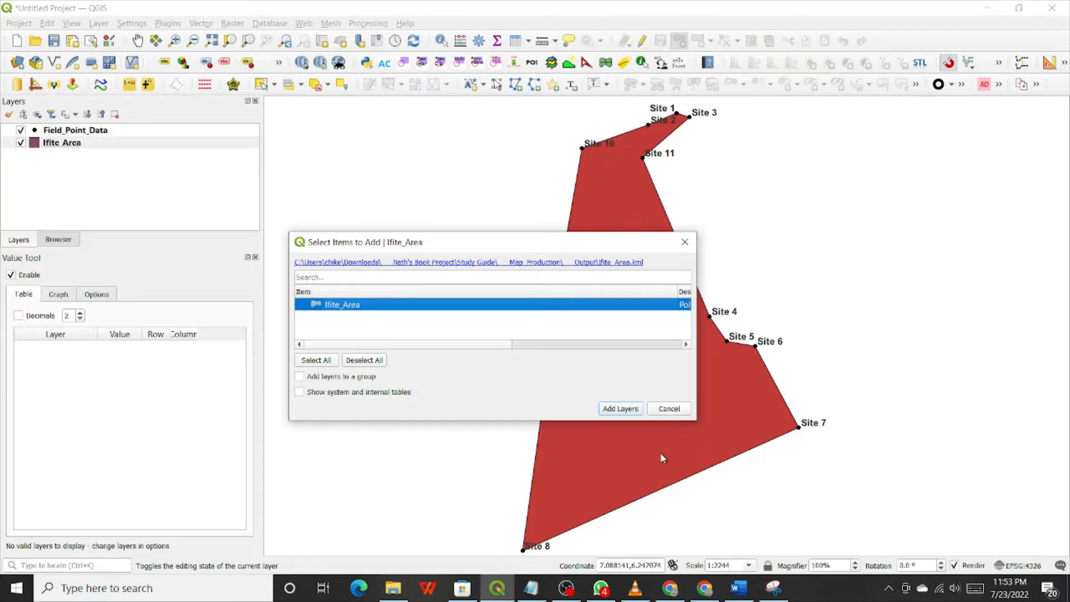
{"action": "left_click", "coordinate": [619, 409]}
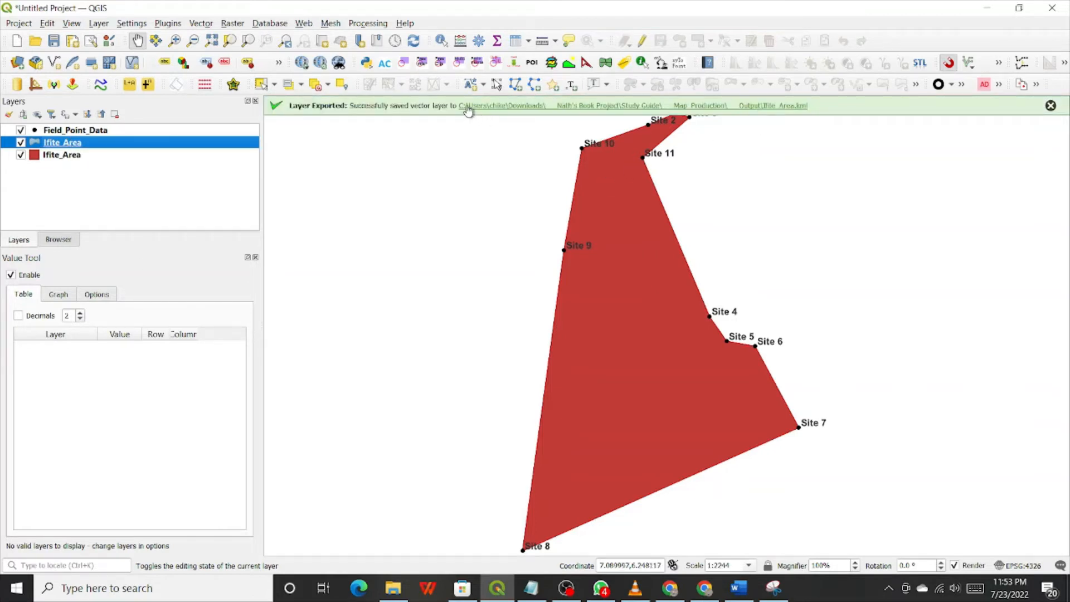
{"action": "left_click", "coordinate": [1051, 106]}
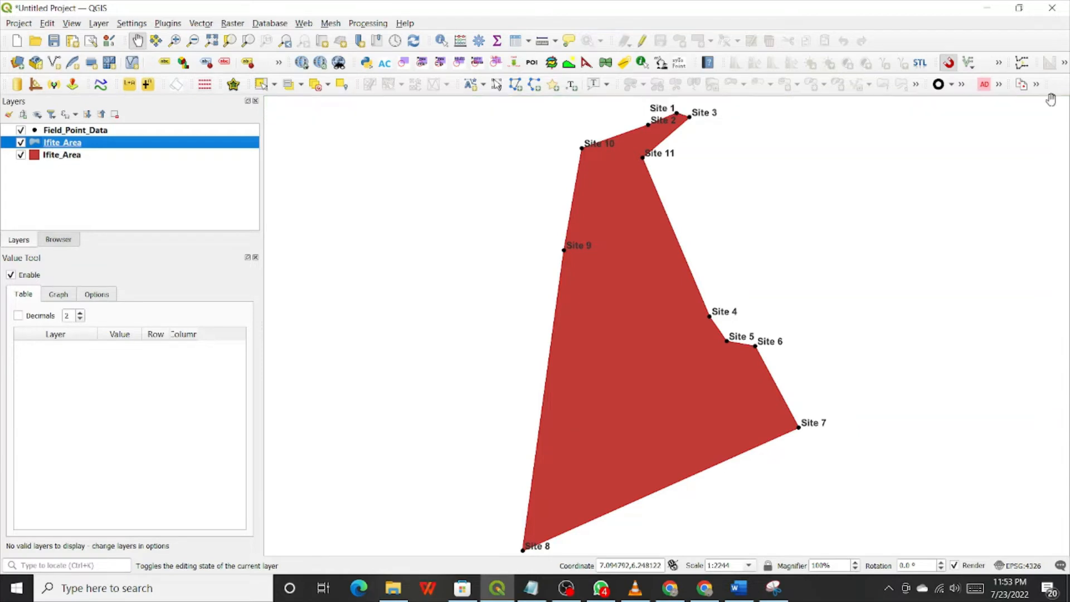
Hide and show the original Ifite_Area polygon layer repeatedly to compare it with the KML layer.
{"action": "left_click", "coordinate": [21, 155]}
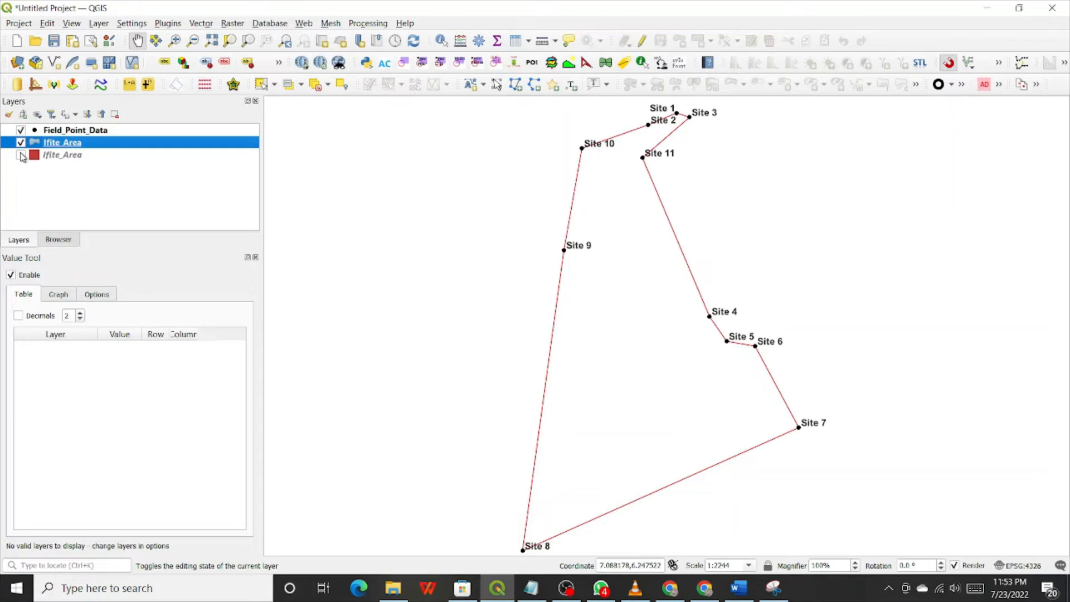
{"action": "left_click", "coordinate": [21, 155]}
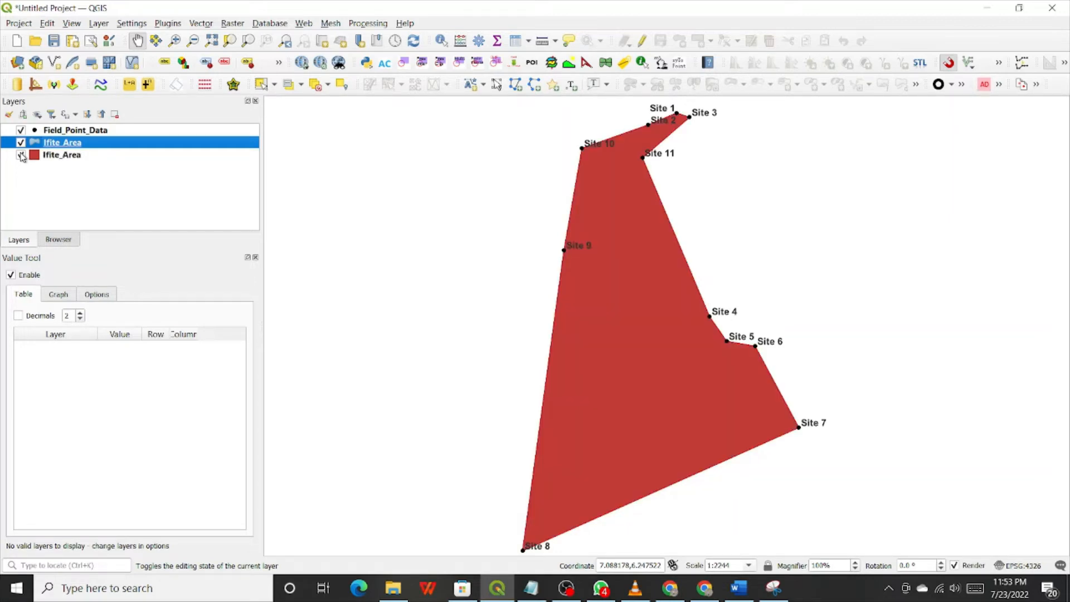
{"action": "left_click", "coordinate": [22, 155]}
{"action": "left_click", "coordinate": [21, 155]}
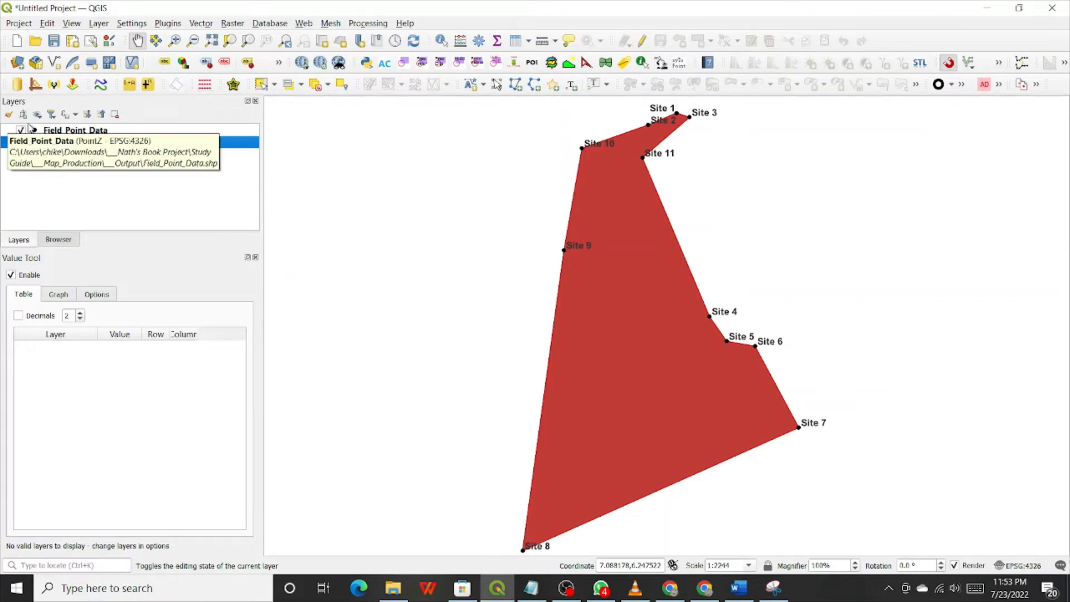
Hide the Field_Point_Data layer briefly and show it again to view the area without site points.
{"action": "left_click", "coordinate": [92, 134]}
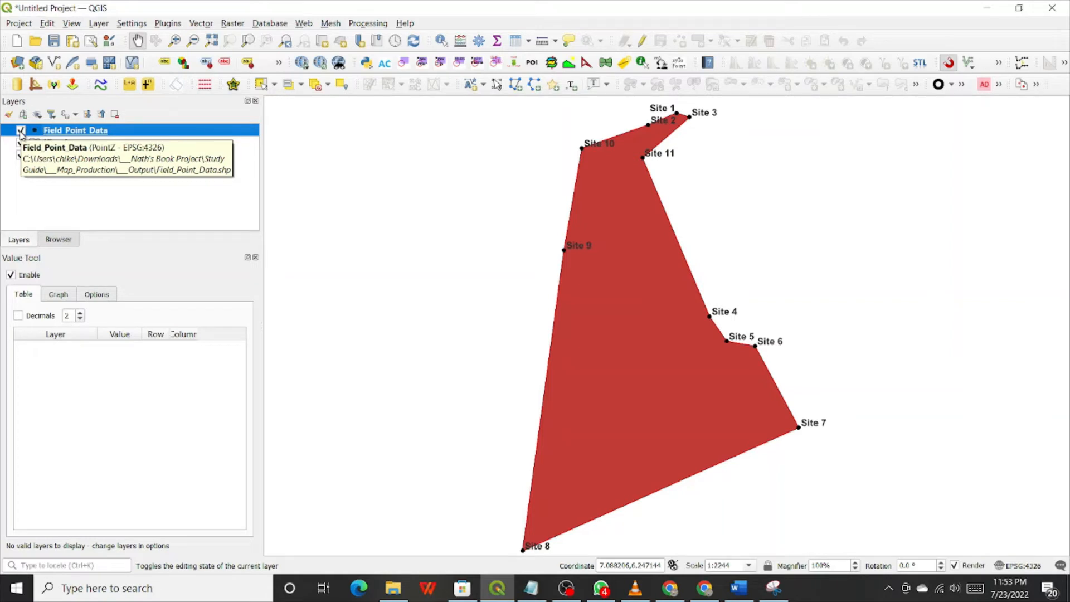
{"action": "left_click", "coordinate": [21, 131]}
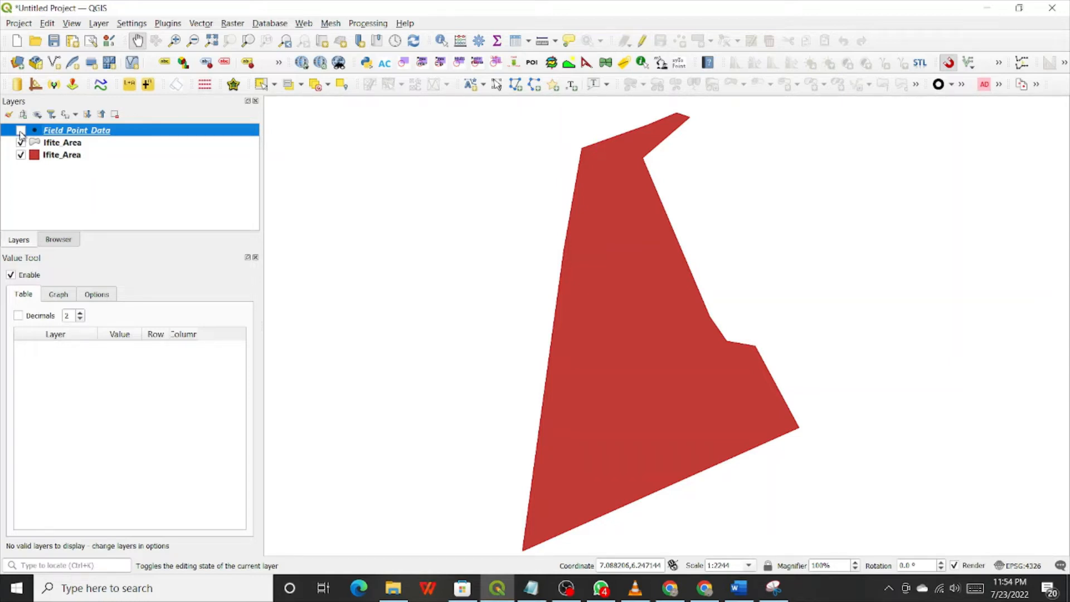
{"action": "left_click", "coordinate": [21, 132]}
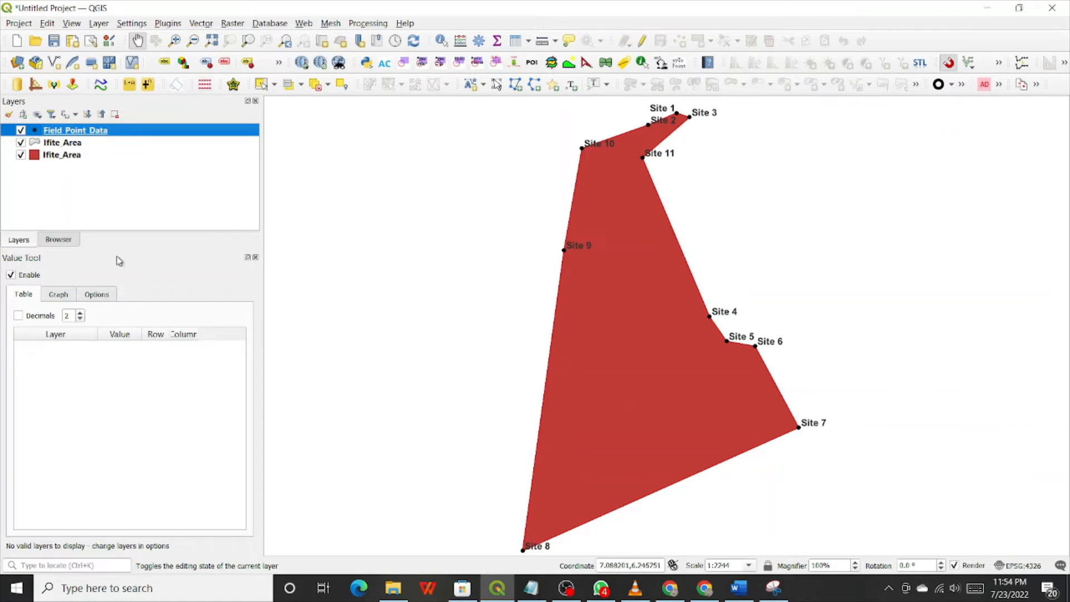
Select the KML Ifite_Area layer and check its outline by briefly hiding the red Ifite_Area polygon layer.
{"action": "left_click", "coordinate": [45, 143]}
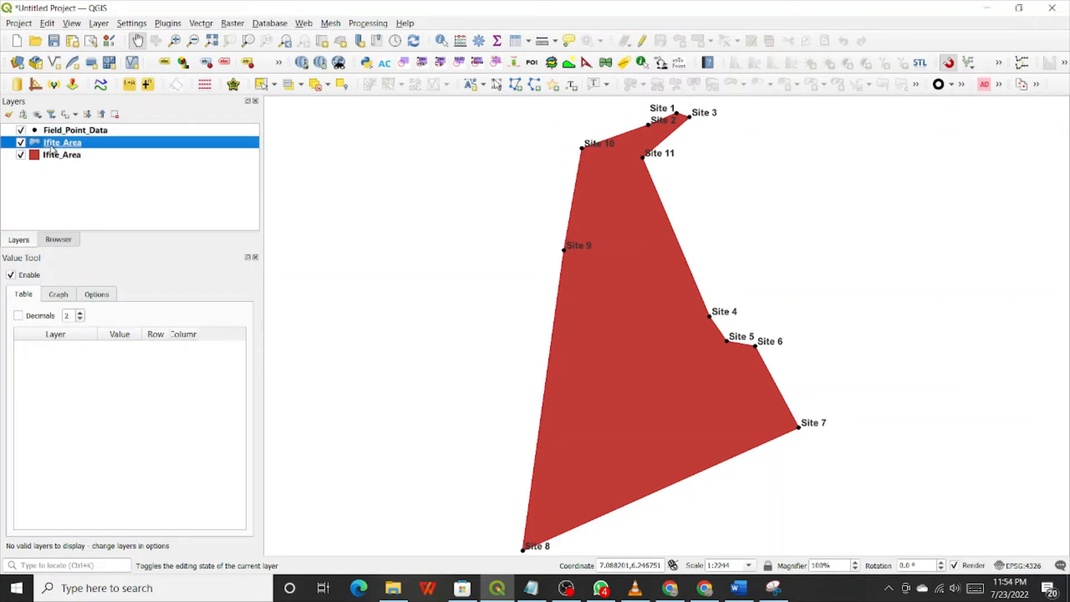
{"action": "left_click", "coordinate": [21, 156]}
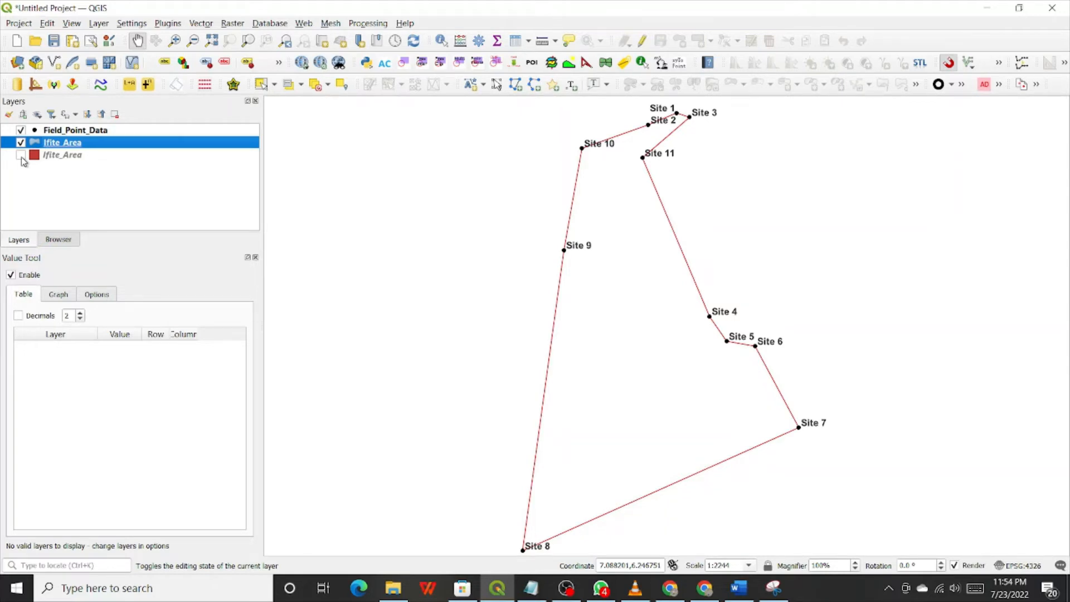
{"action": "left_click", "coordinate": [21, 156]}
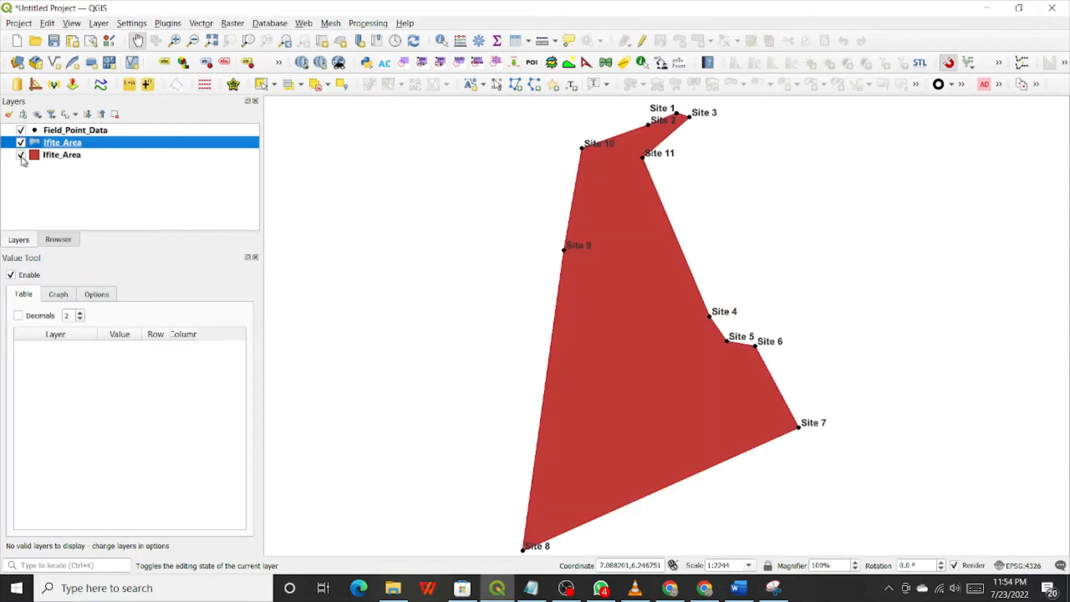
Open the symbology properties of the KML Ifite_Area layer.
{"action": "right_click", "coordinate": [68, 147]}
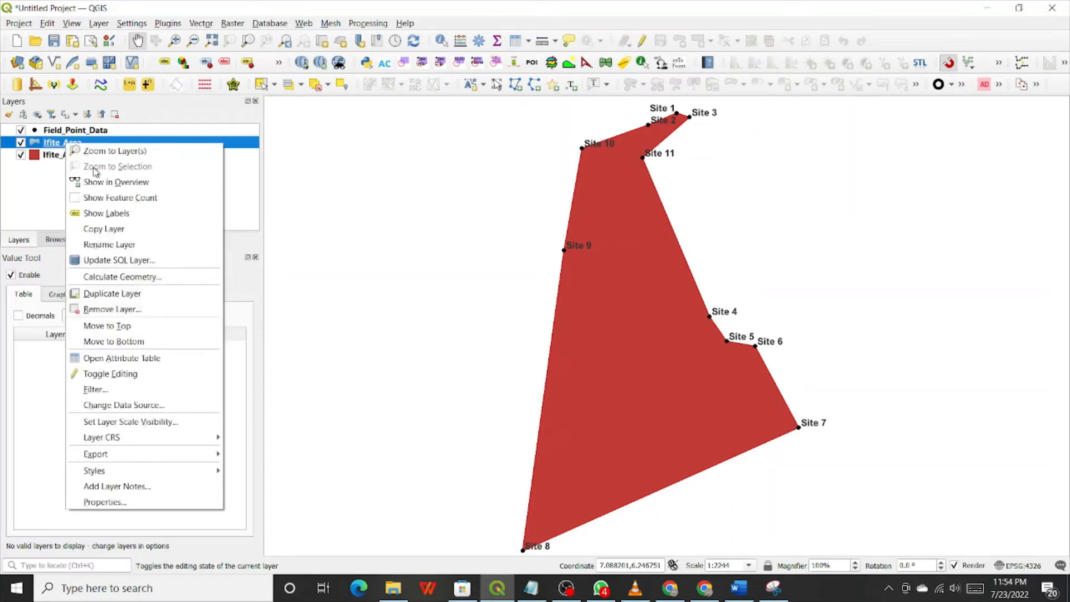
{"action": "left_click", "coordinate": [103, 502]}
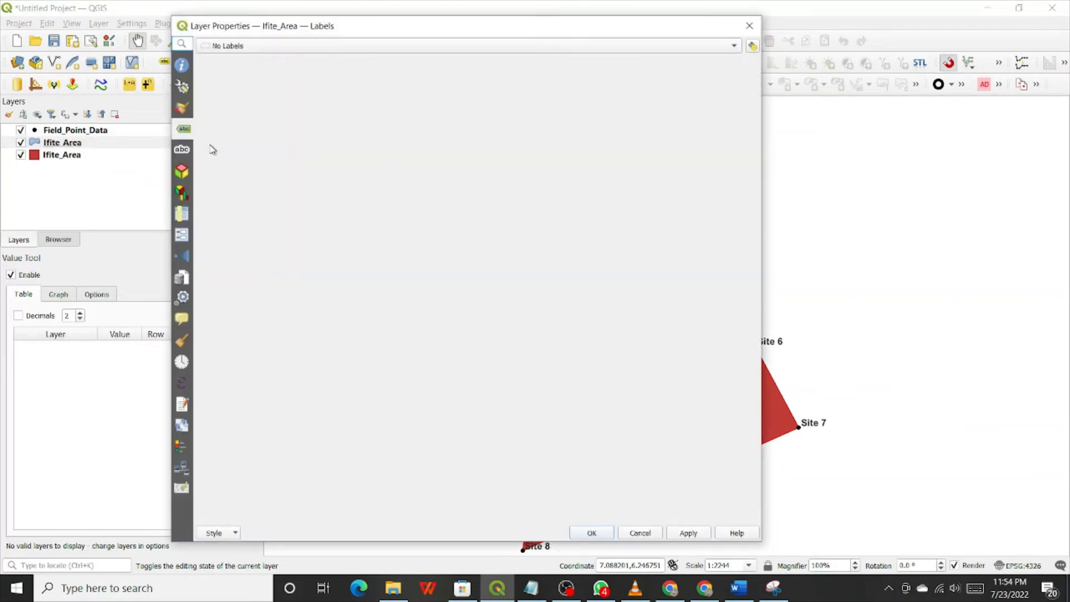
{"action": "left_click", "coordinate": [181, 111]}
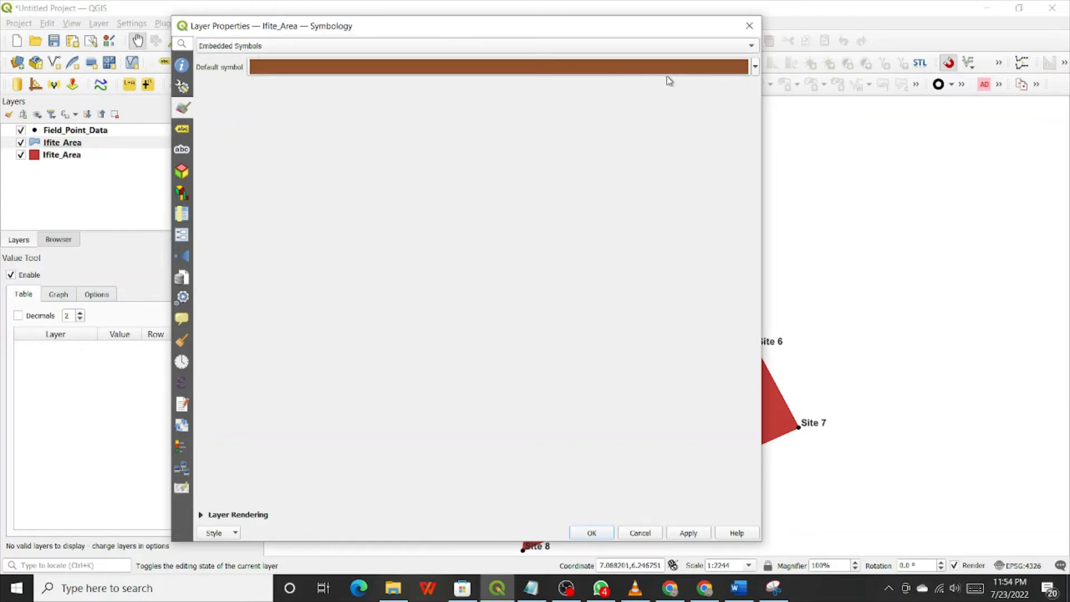
Try the Single Symbol renderer on the KML layer and return it to Embedded Symbols.
{"action": "left_click", "coordinate": [748, 46]}
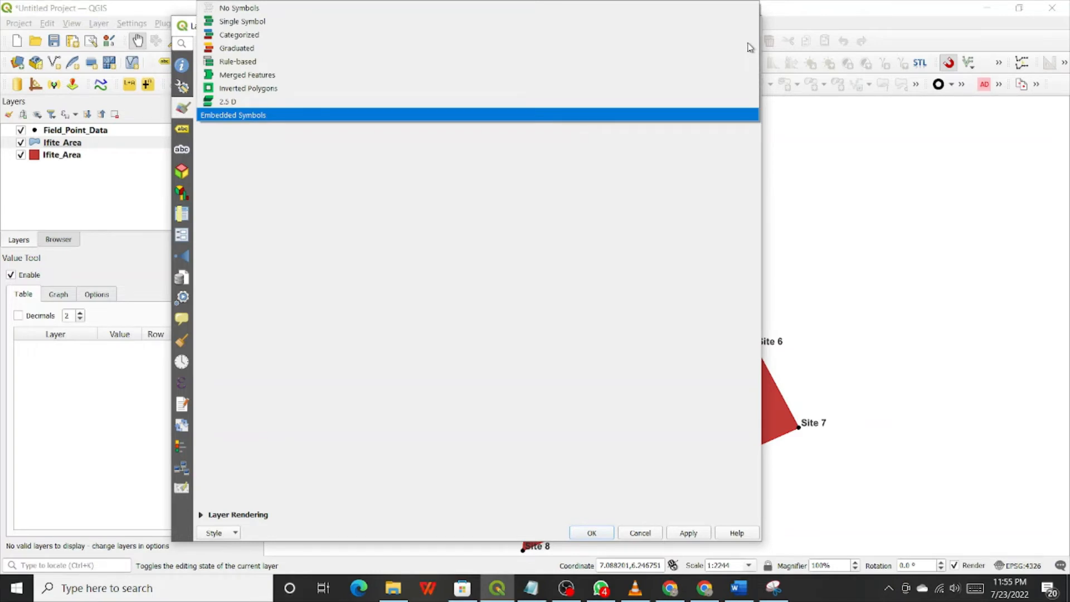
{"action": "left_click", "coordinate": [728, 181]}
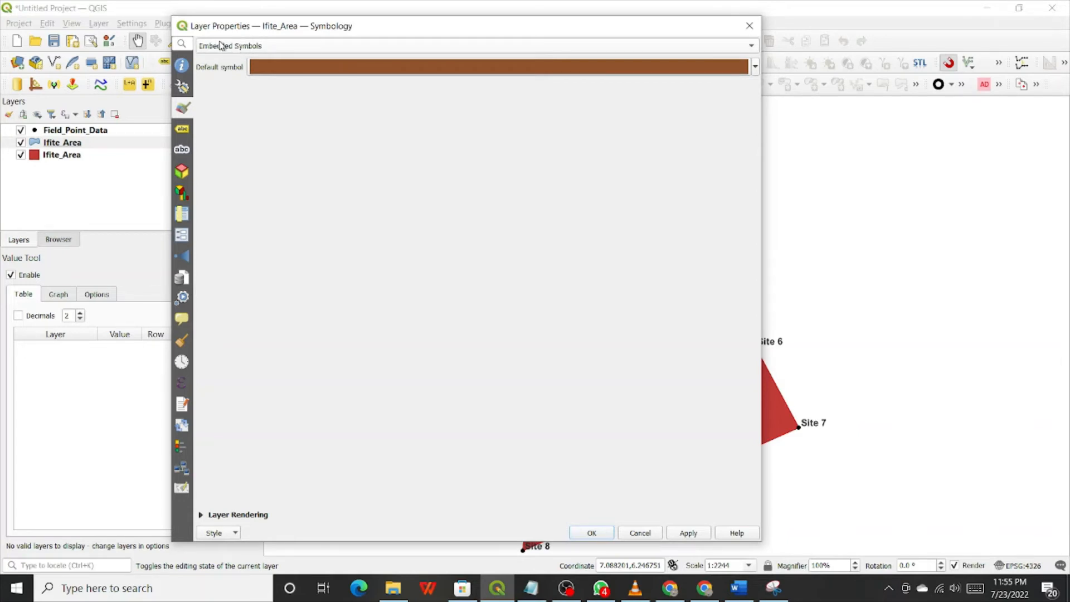
{"action": "left_click", "coordinate": [753, 50]}
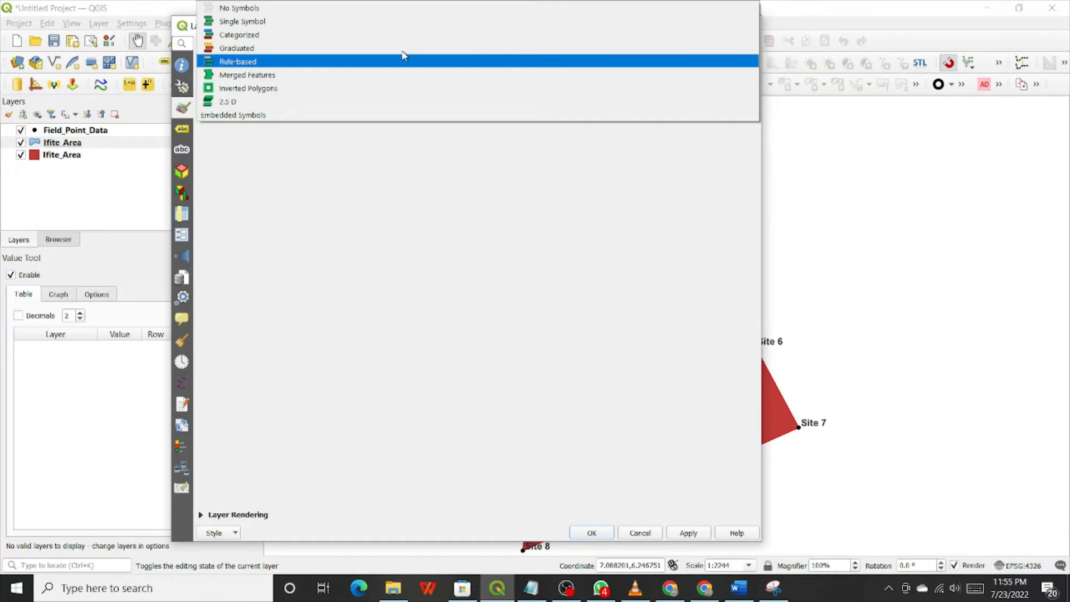
{"action": "left_click", "coordinate": [245, 22]}
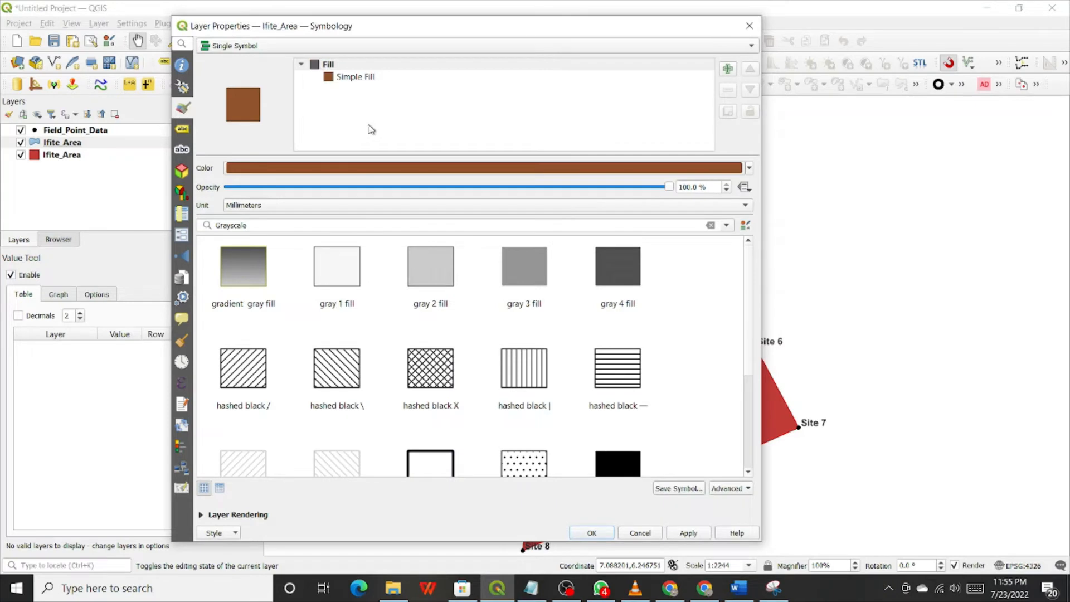
{"action": "left_click", "coordinate": [751, 45]}
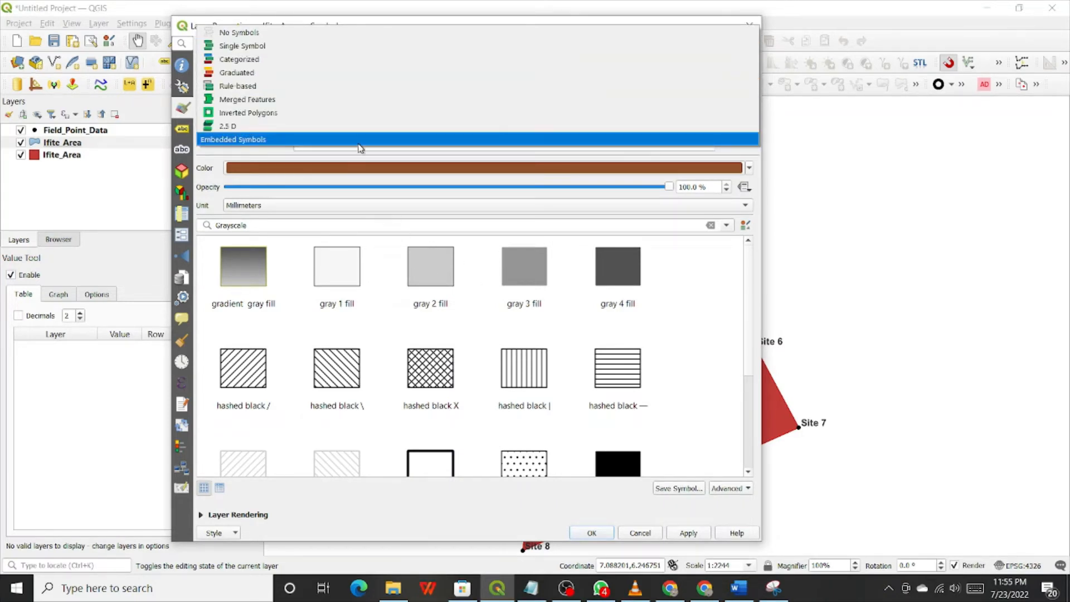
{"action": "left_click", "coordinate": [217, 177]}
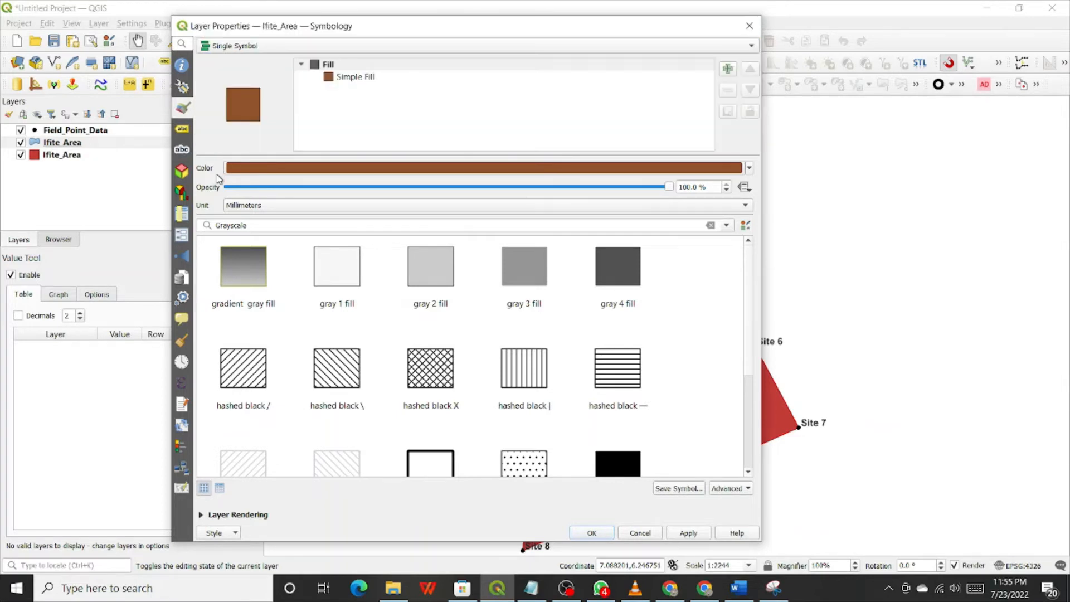
{"action": "left_click", "coordinate": [752, 47]}
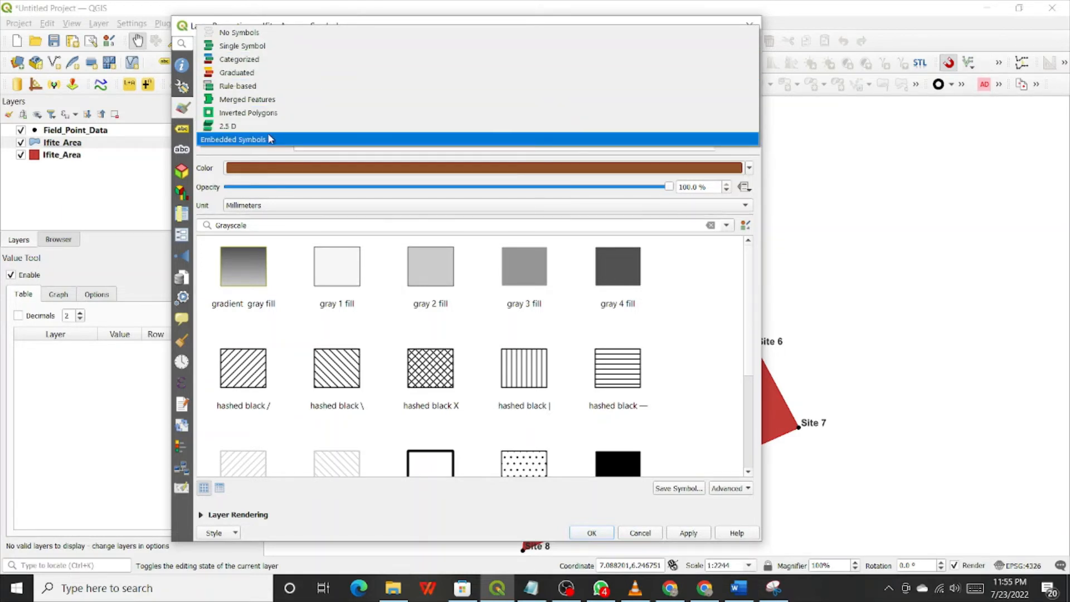
{"action": "left_click", "coordinate": [260, 141]}
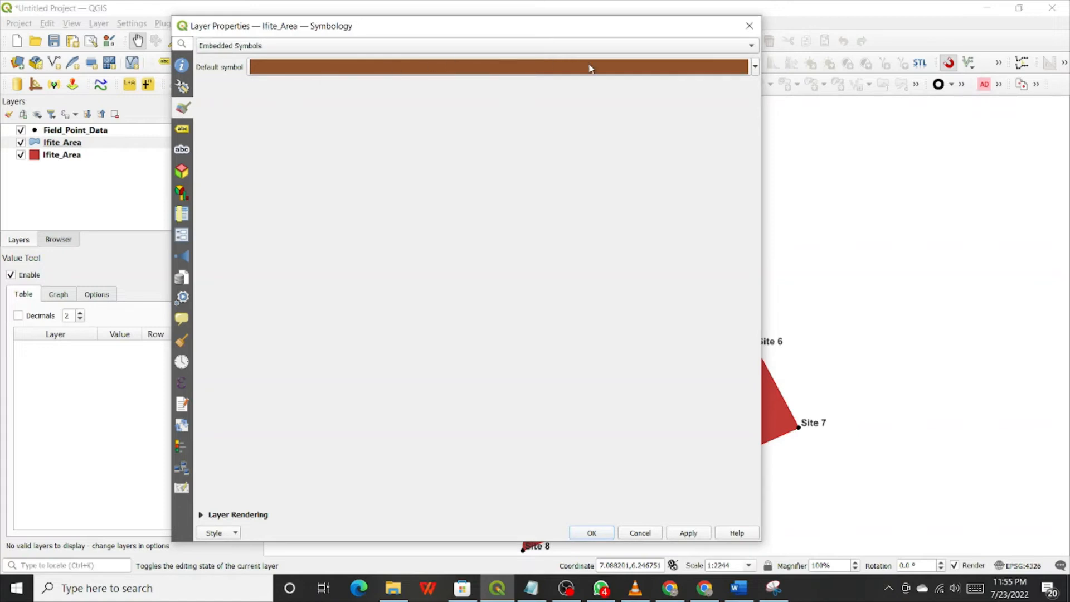
Set the default symbol color of the Embedded Symbols renderer to black and apply it.
{"action": "left_click", "coordinate": [757, 67]}
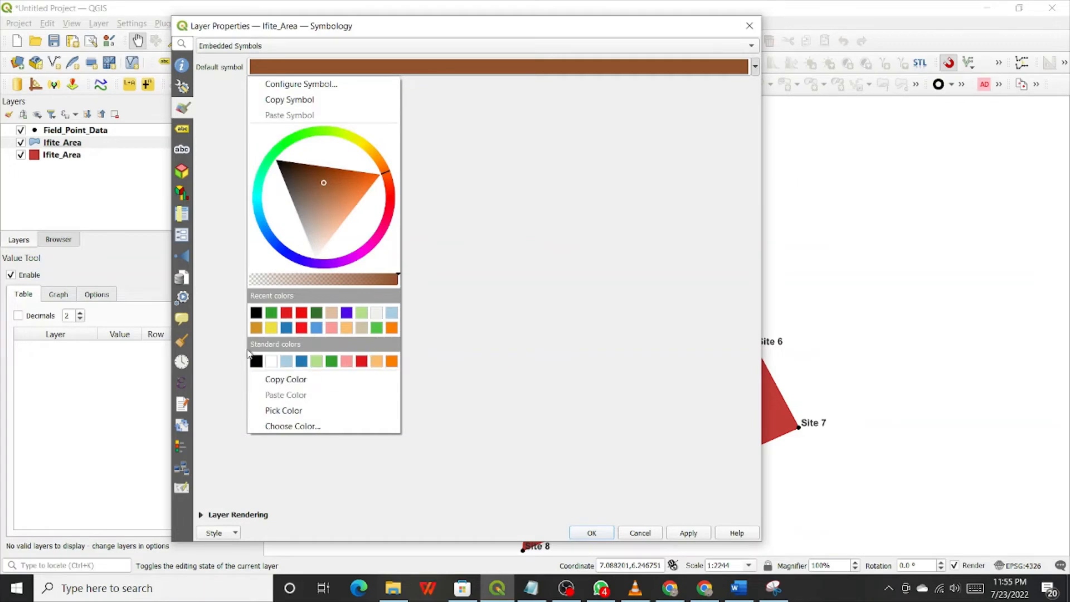
{"action": "left_click", "coordinate": [259, 362]}
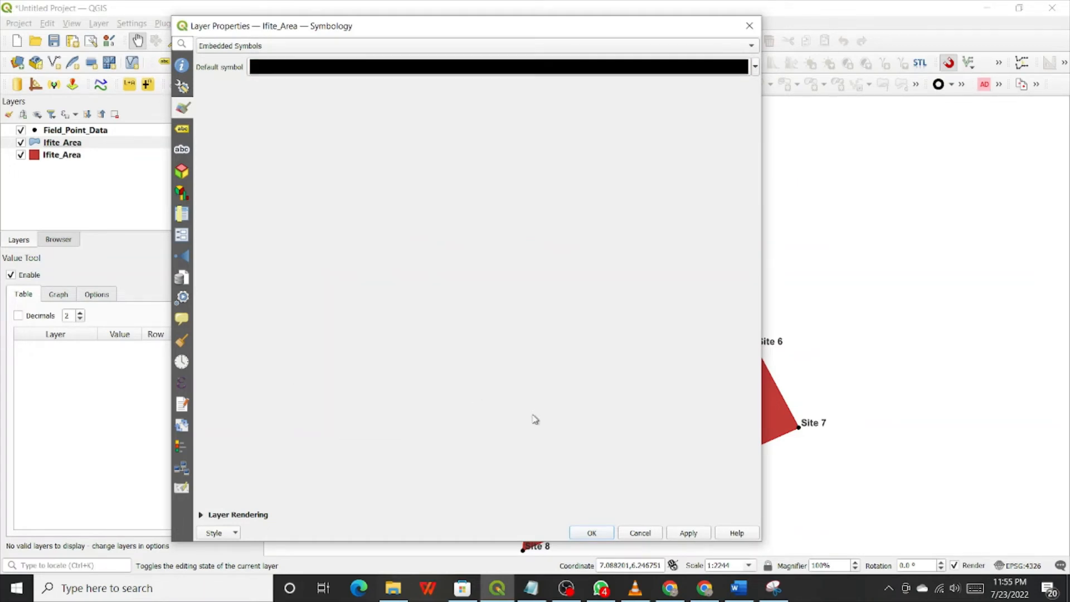
{"action": "left_click", "coordinate": [707, 533]}
Switch the KML Ifite_Area layer to the Single Symbol renderer and select its Simple Fill symbol layer, keeping the black fill color.
{"action": "left_click", "coordinate": [752, 45]}
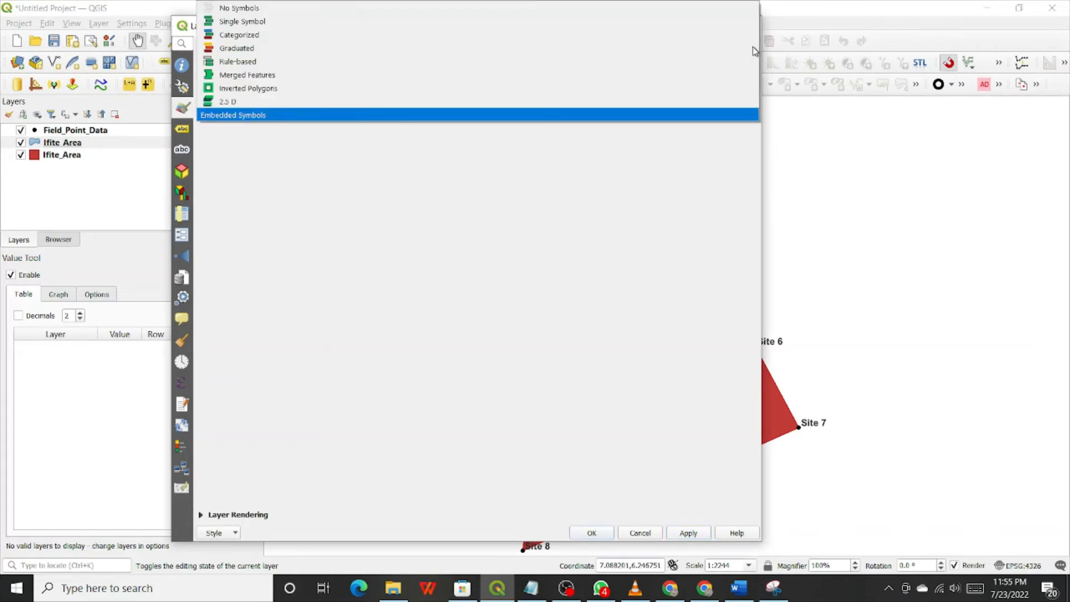
{"action": "left_click", "coordinate": [304, 21]}
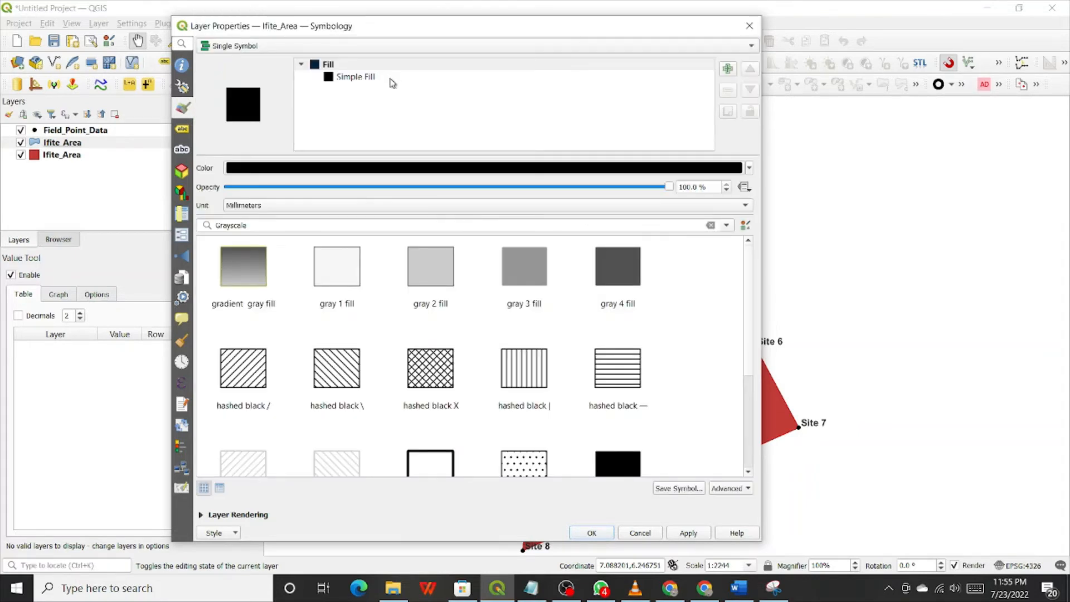
{"action": "left_click", "coordinate": [340, 79]}
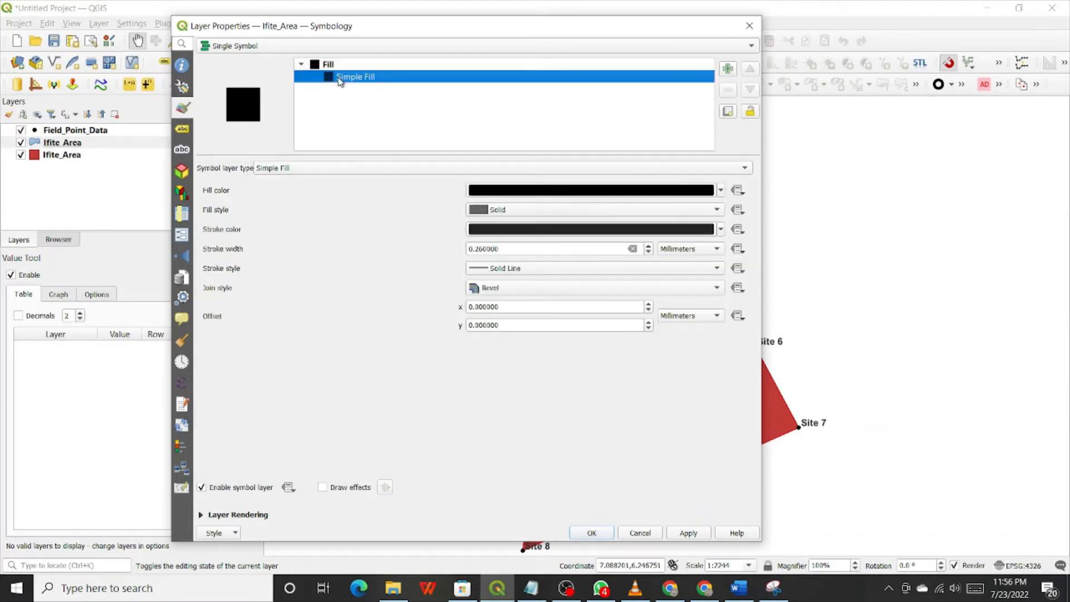
{"action": "left_click", "coordinate": [722, 191]}
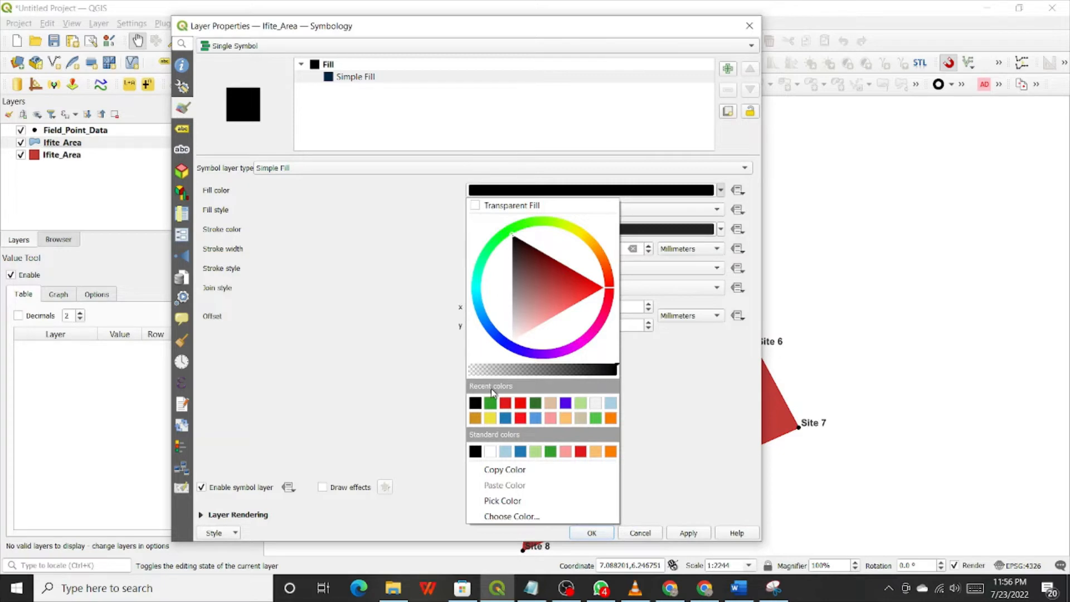
{"action": "left_click", "coordinate": [719, 389]}
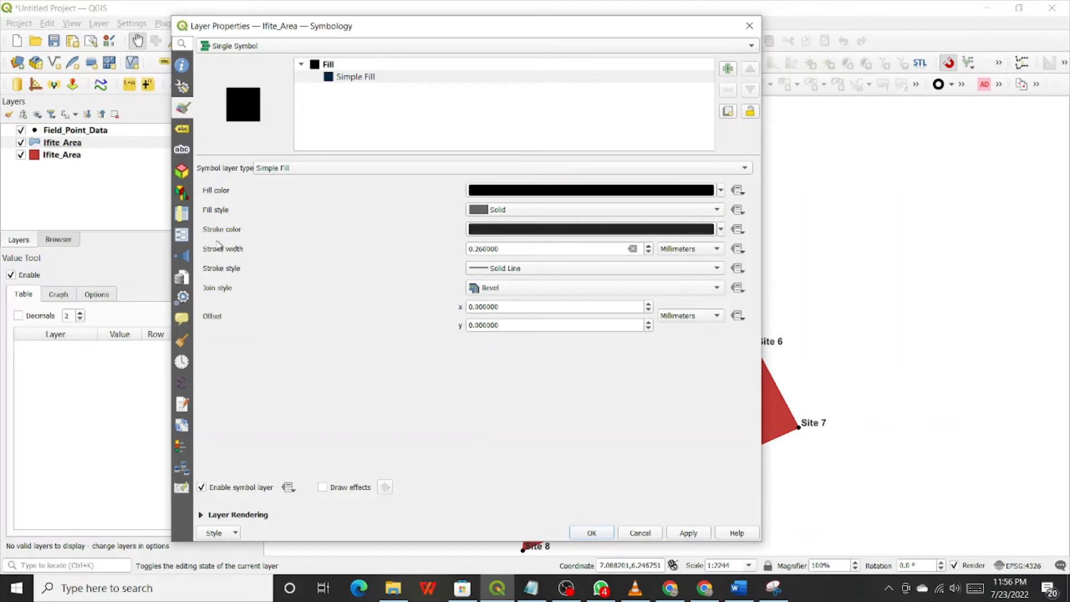
Set the Simple Fill stroke color to black and the stroke width to 0.5 millimeters, and apply the style to the map.
{"action": "left_click", "coordinate": [721, 229]}
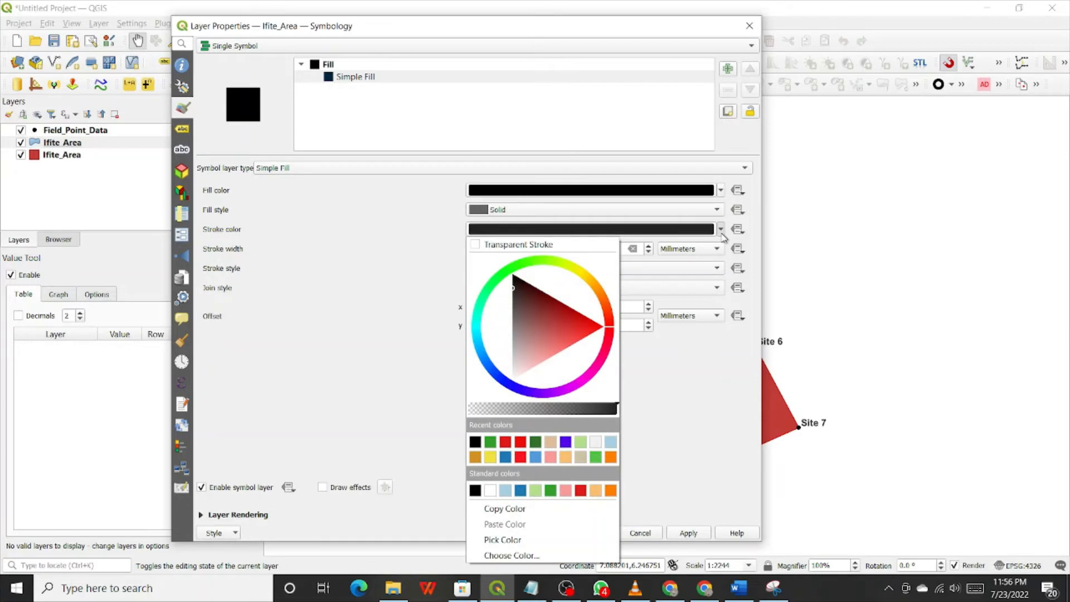
{"action": "left_click", "coordinate": [475, 442]}
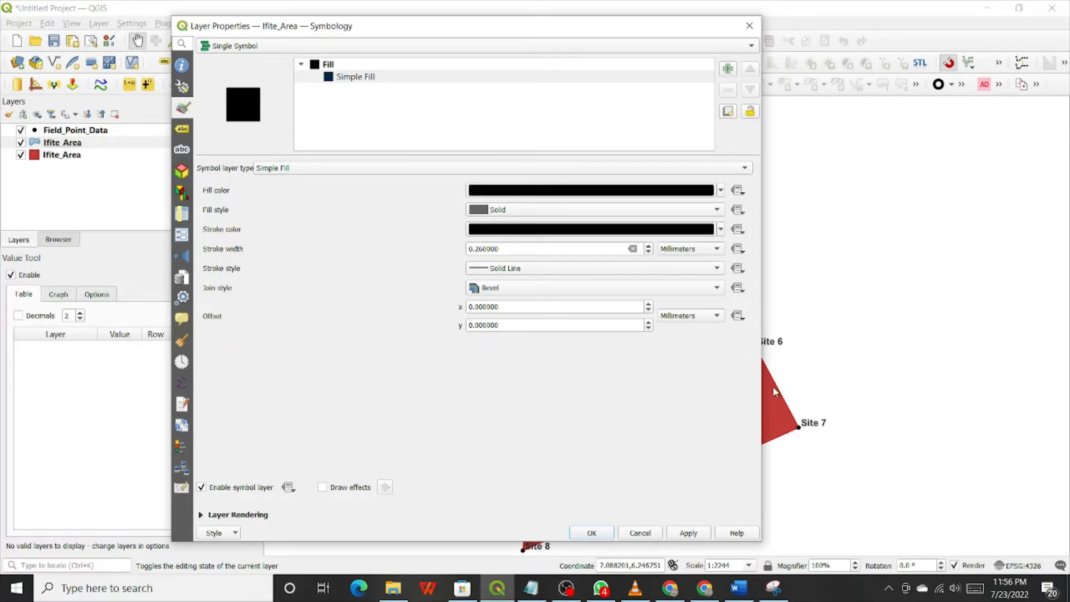
{"action": "left_click", "coordinate": [484, 249]}
{"action": "key", "text": "BackSpace"}
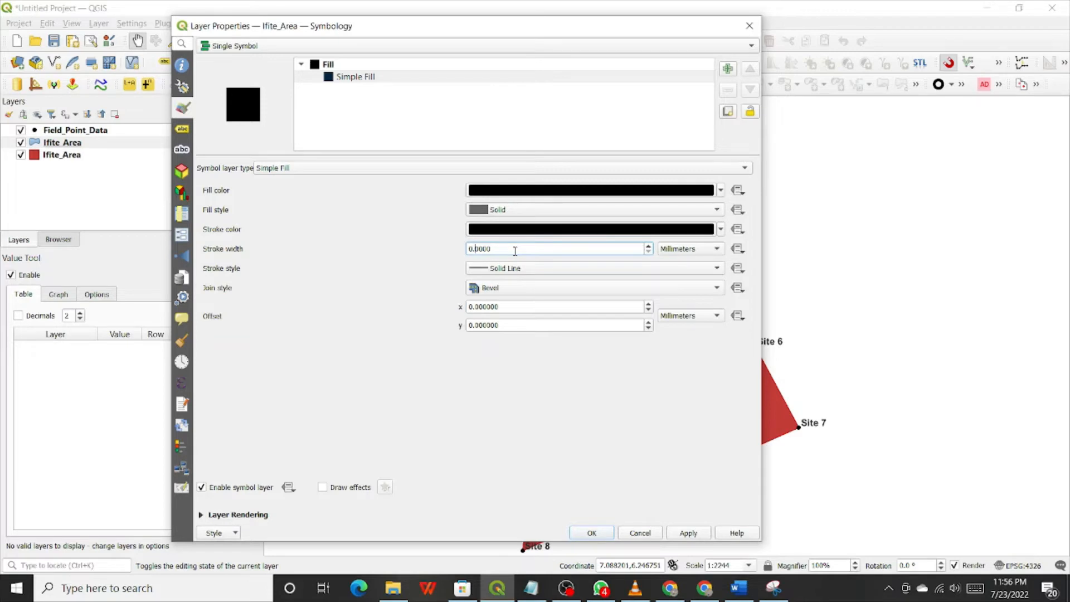
{"action": "type", "text": "5"}
{"action": "left_click_drag", "start_coordinate": [464, 26], "coordinate": [305, 17]}
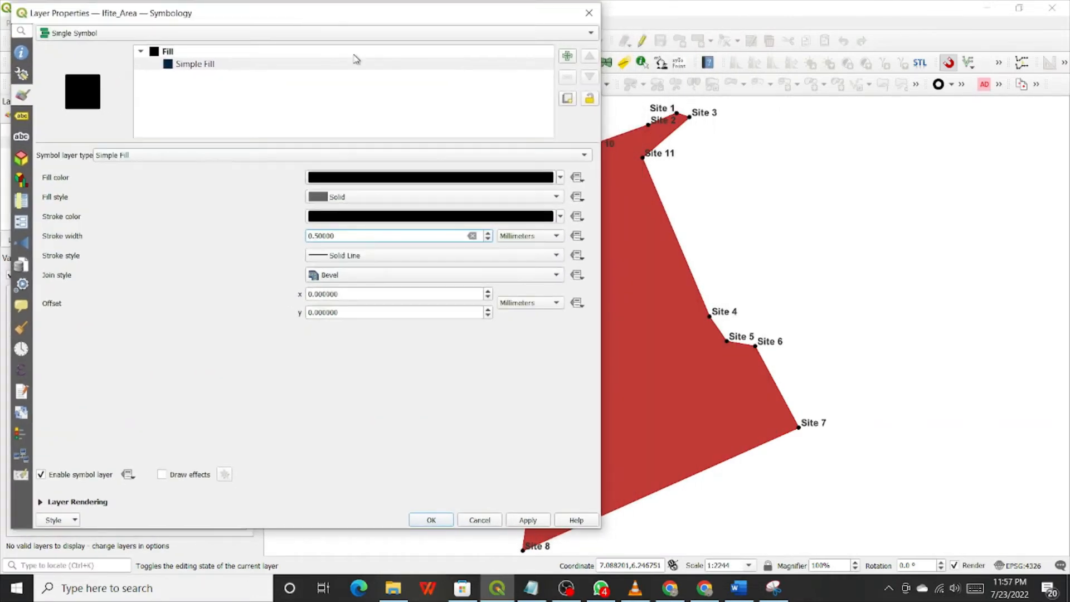
{"action": "left_click", "coordinate": [534, 521]}
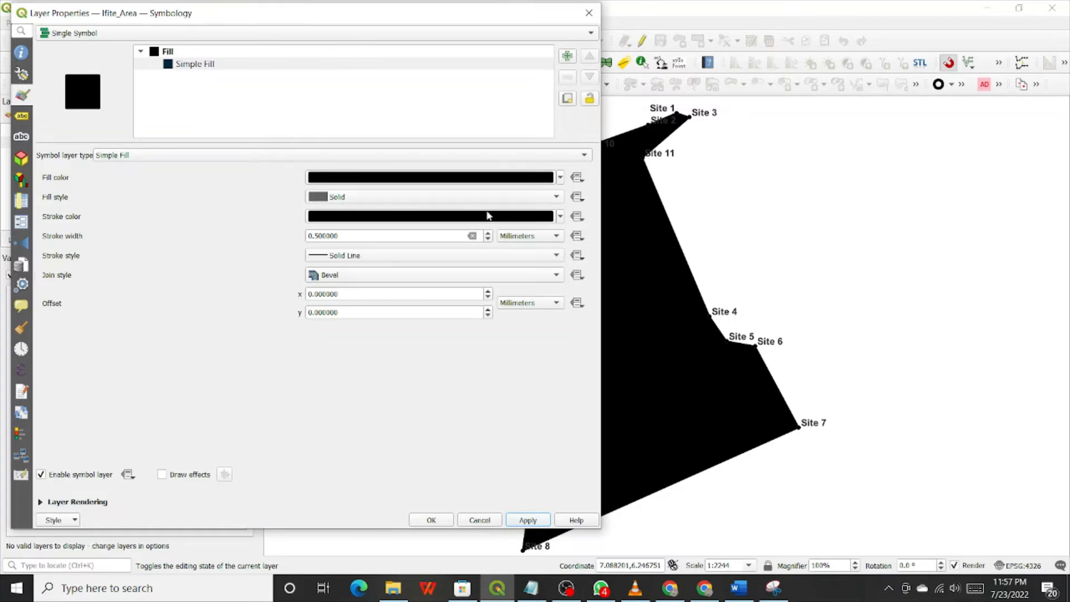
Set the fill style to No Brush, accept the layer properties, and hide the red Ifite_Area layer.
{"action": "left_click", "coordinate": [558, 197]}
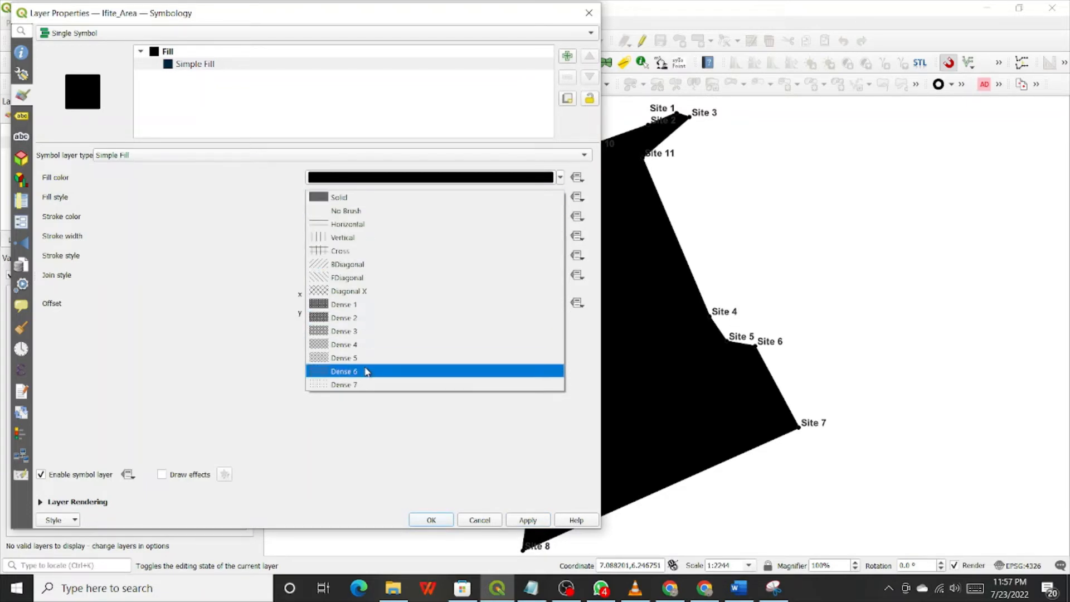
{"action": "left_click", "coordinate": [352, 213]}
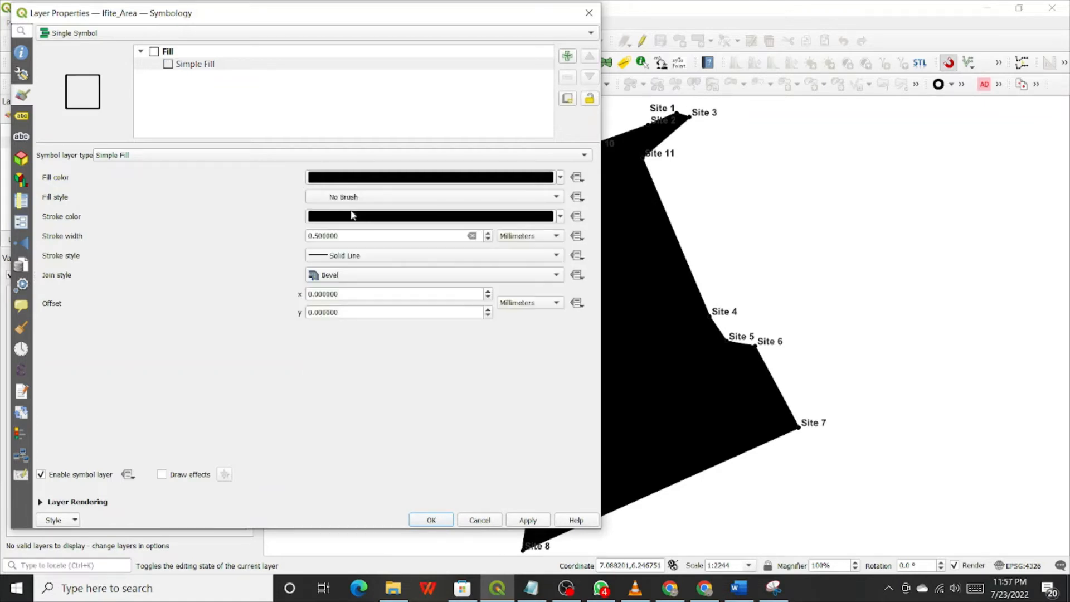
{"action": "left_click", "coordinate": [533, 520]}
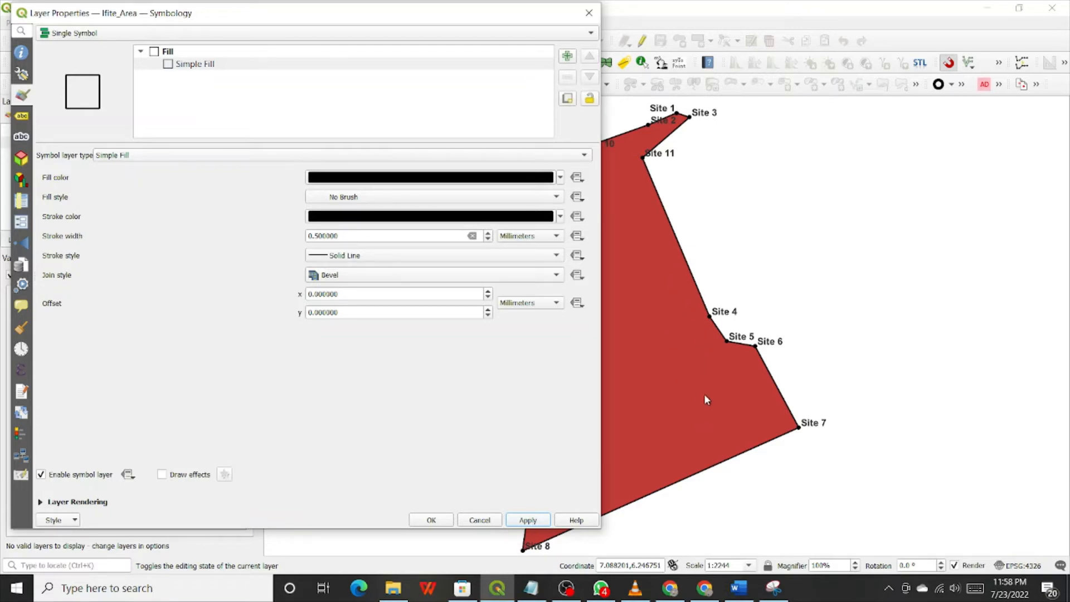
{"action": "left_click", "coordinate": [432, 520]}
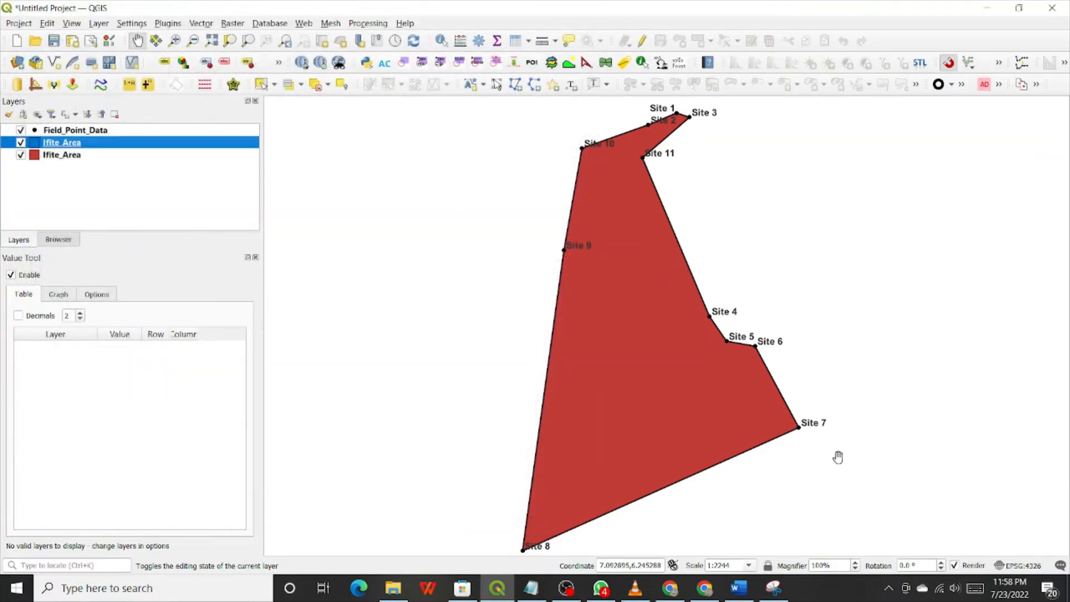
{"action": "left_click", "coordinate": [21, 156]}
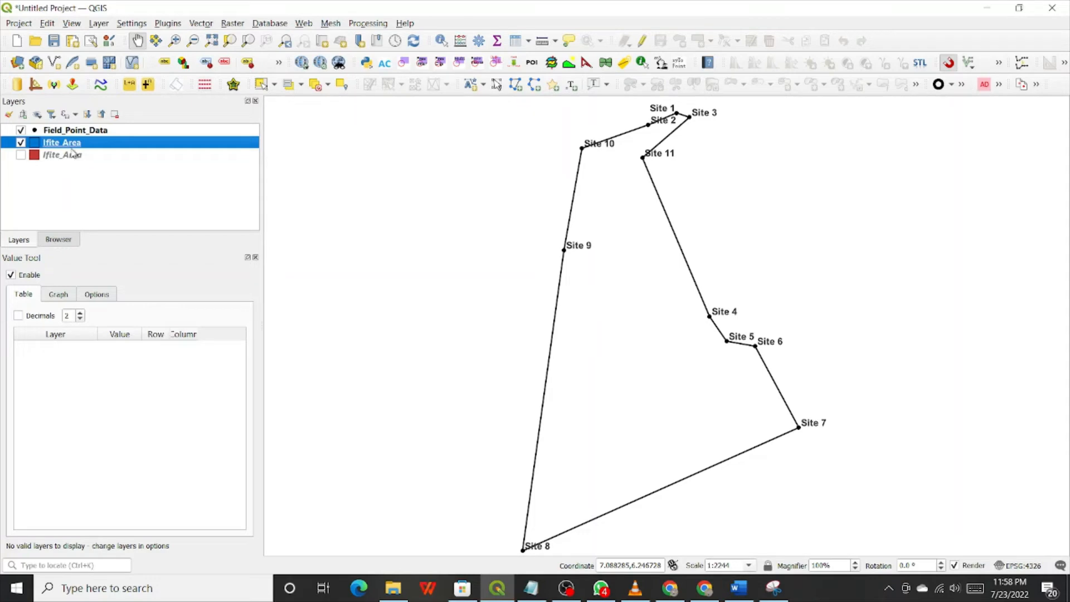
Start saving the project under a new name and go to the Study Guide's ___Map_Production folder inside the book project folder in Downloads.
{"action": "left_click", "coordinate": [20, 24]}
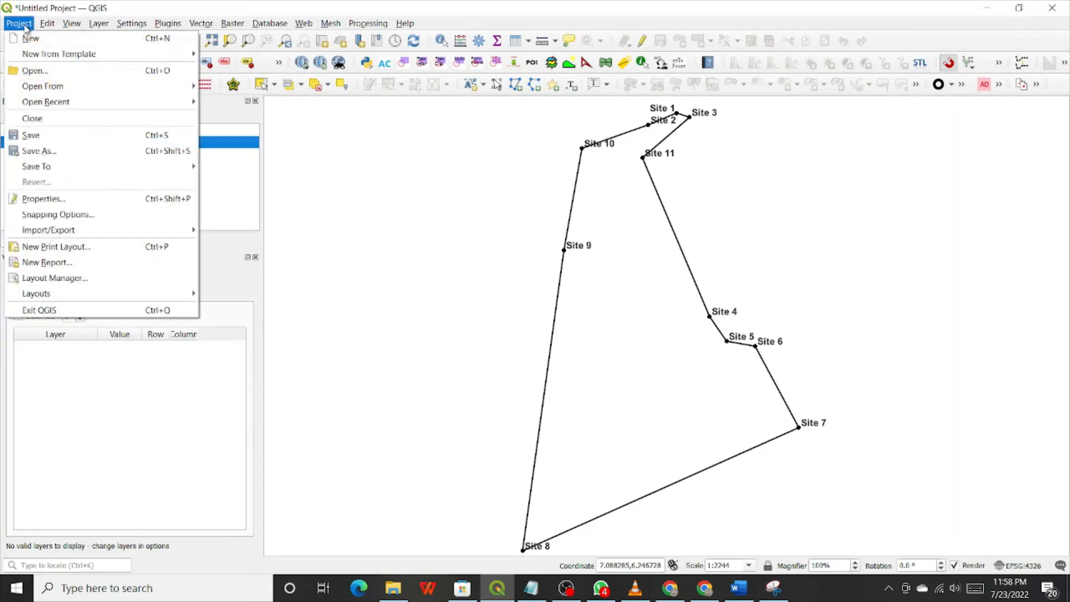
{"action": "left_click", "coordinate": [30, 151]}
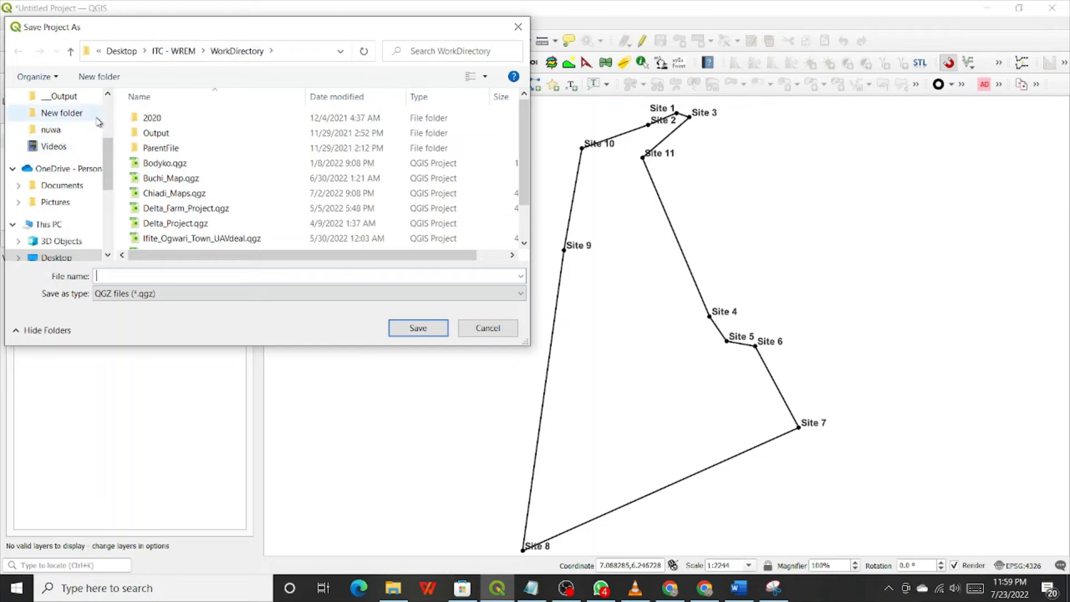
{"action": "scroll", "coordinate": [54, 148], "scroll_direction": "up", "scroll_amount": 3}
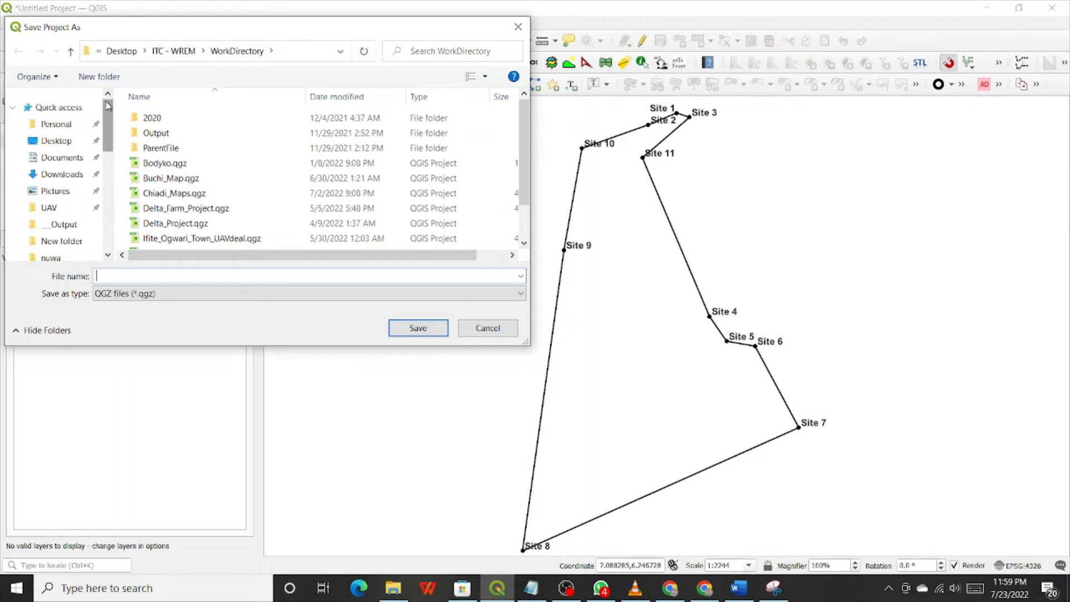
{"action": "left_click", "coordinate": [62, 174]}
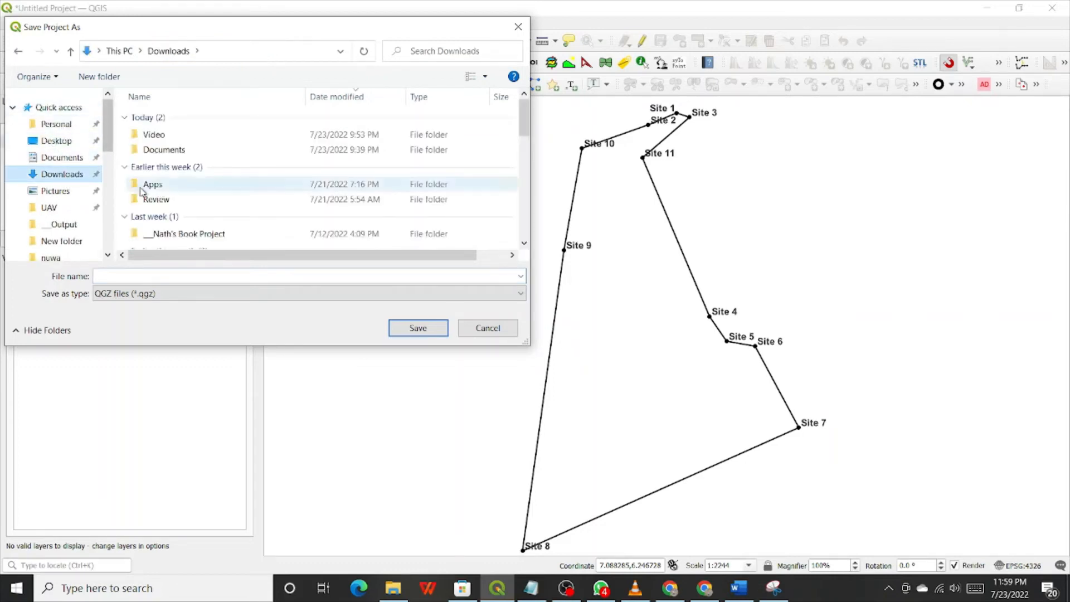
{"action": "left_click", "coordinate": [161, 234]}
{"action": "double_click", "coordinate": [161, 234]}
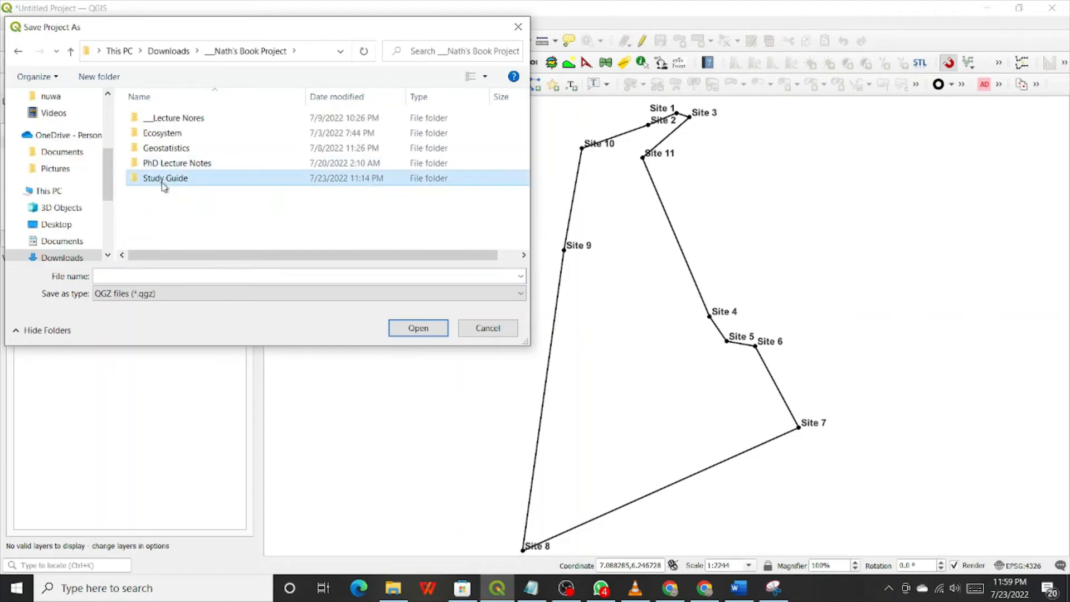
{"action": "double_click", "coordinate": [164, 180]}
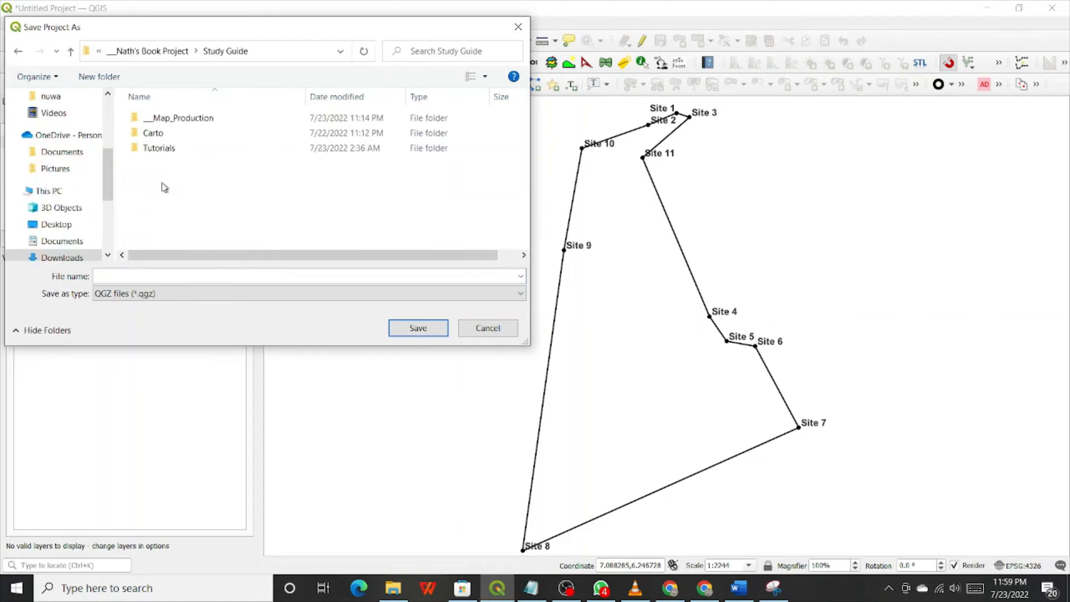
{"action": "left_click", "coordinate": [170, 121]}
{"action": "double_click", "coordinate": [169, 120]}
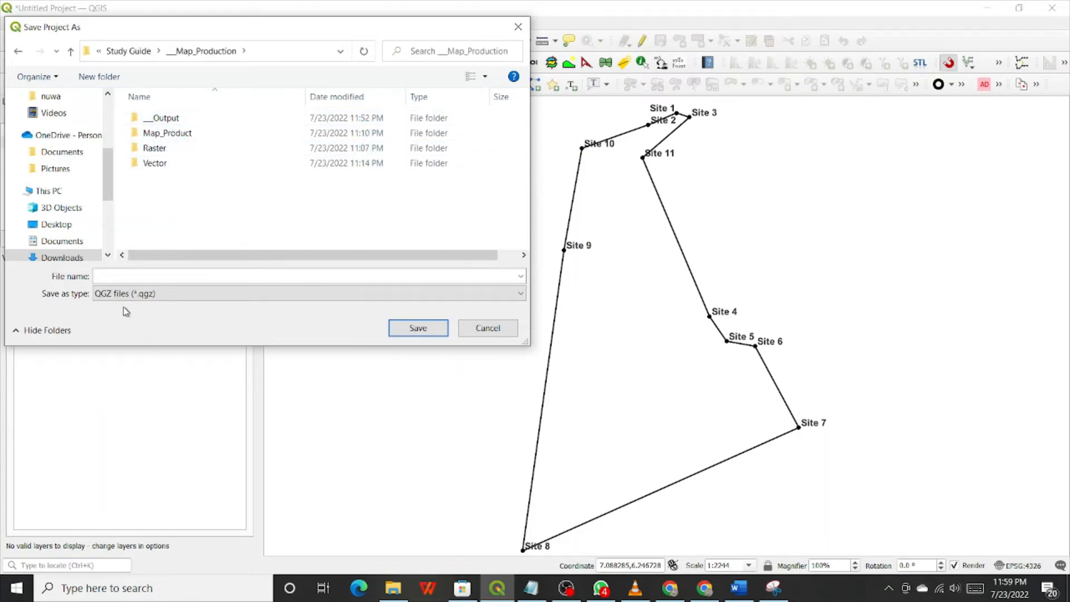
Save the project as Study_Guide_Tutorials in QGZ format, and save it once more.
{"action": "left_click", "coordinate": [111, 277]}
{"action": "type", "text": "Study_Guide_Tutorials"}
{"action": "left_click", "coordinate": [394, 328]}
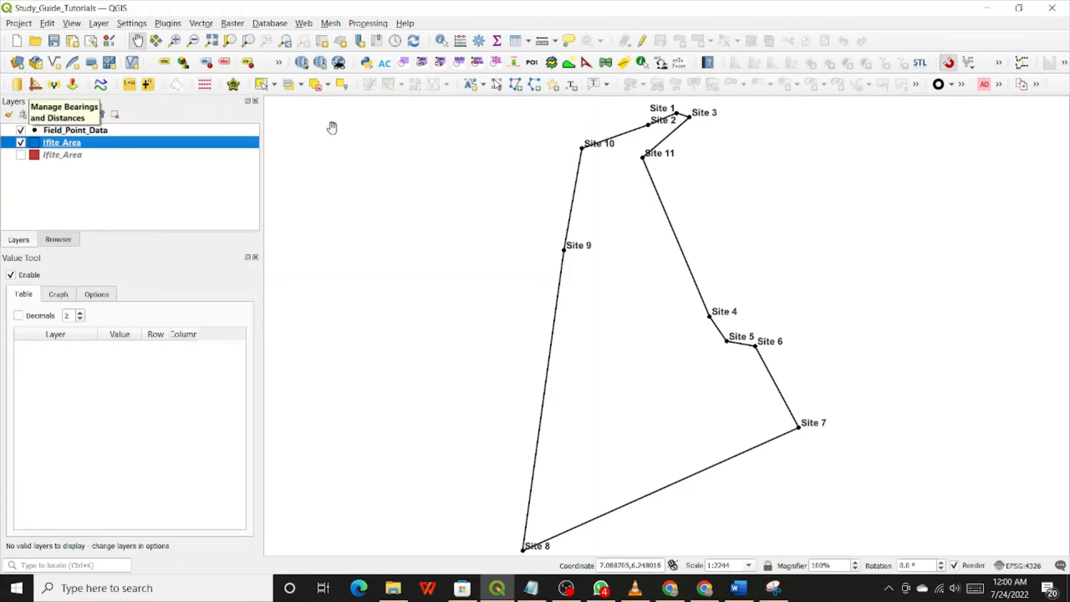
{"action": "left_click", "coordinate": [54, 42]}
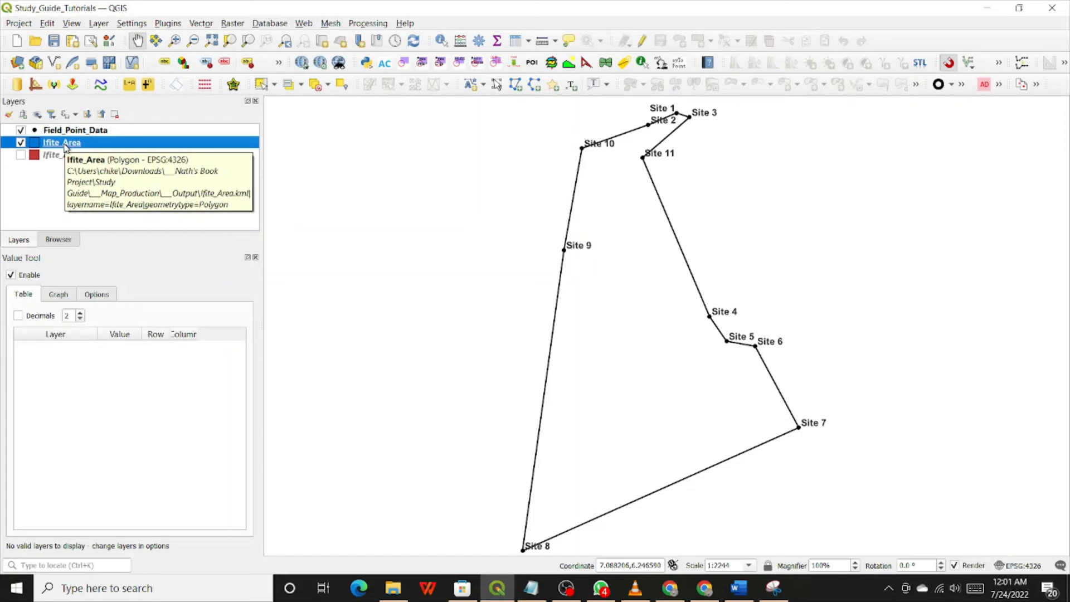
Start adding a vector layer from file and browse to the Vector folder inside ___Map_Production.
{"action": "left_click", "coordinate": [17, 63]}
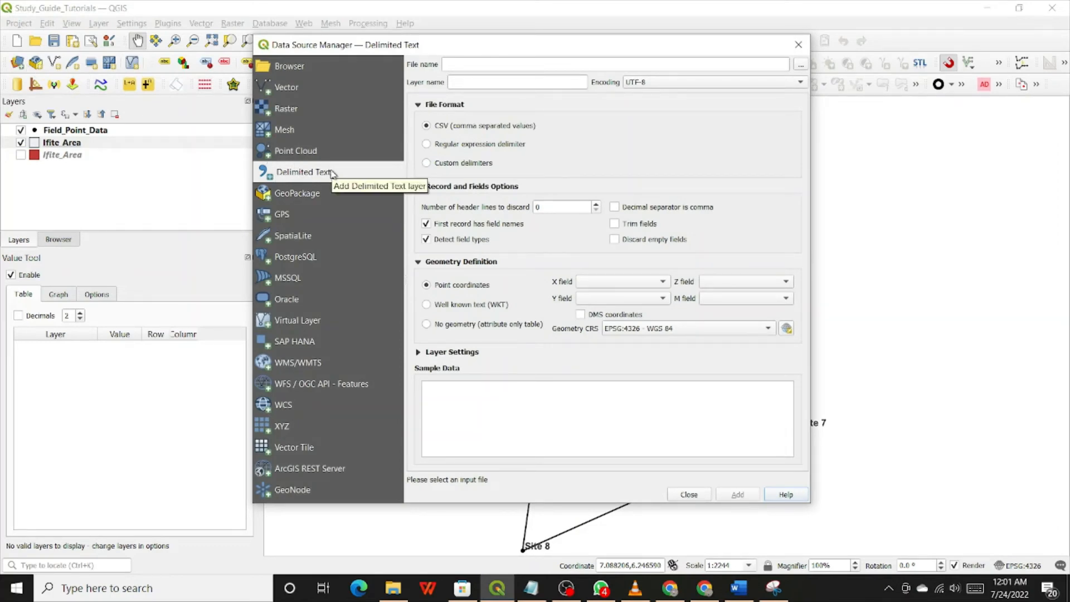
{"action": "left_click", "coordinate": [306, 92]}
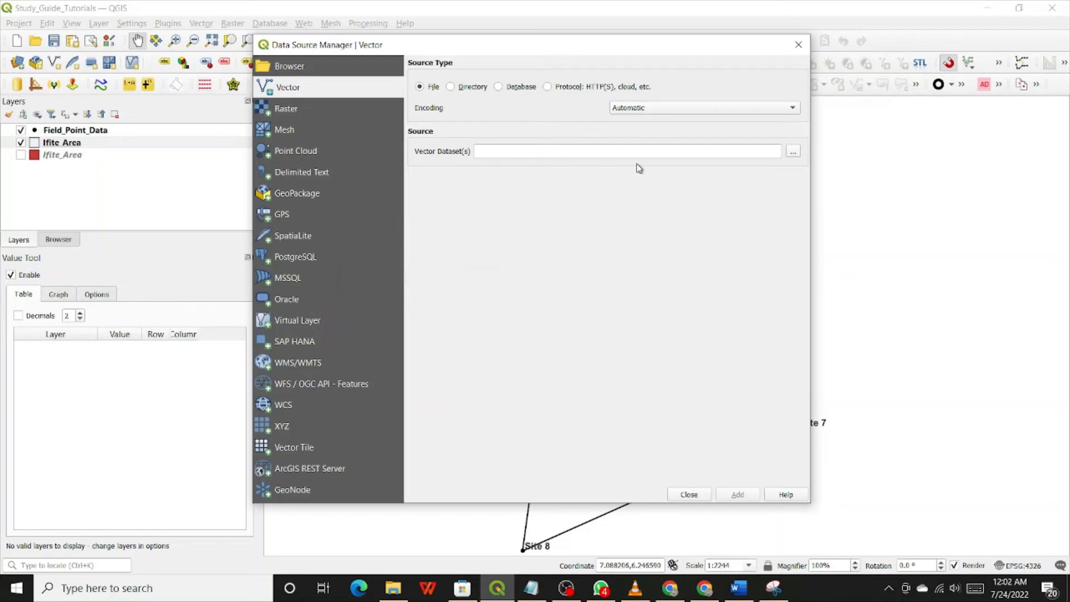
{"action": "left_click", "coordinate": [794, 152]}
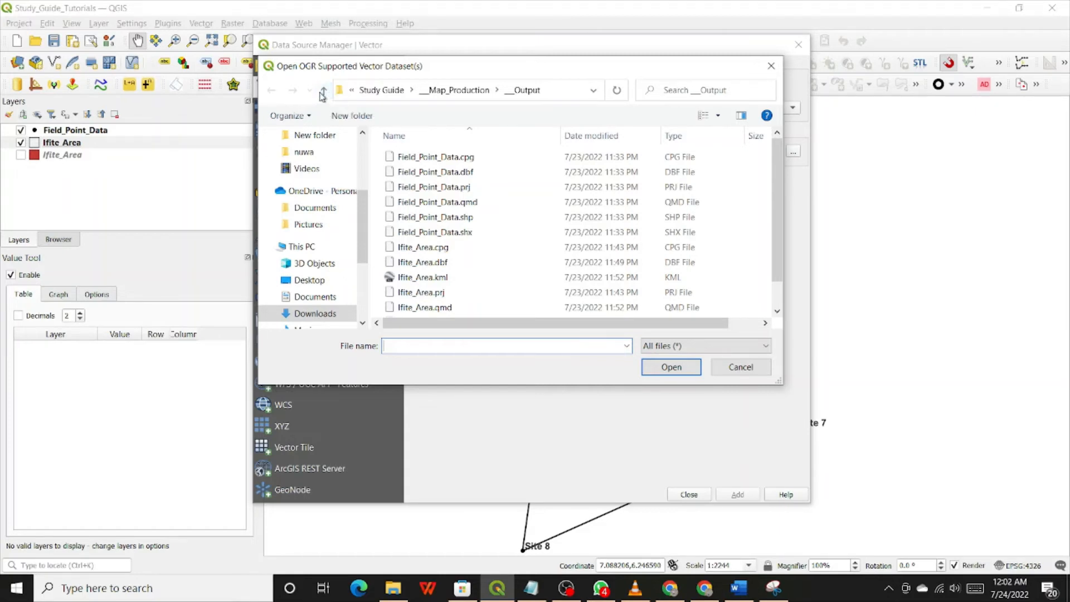
{"action": "left_click", "coordinate": [323, 95]}
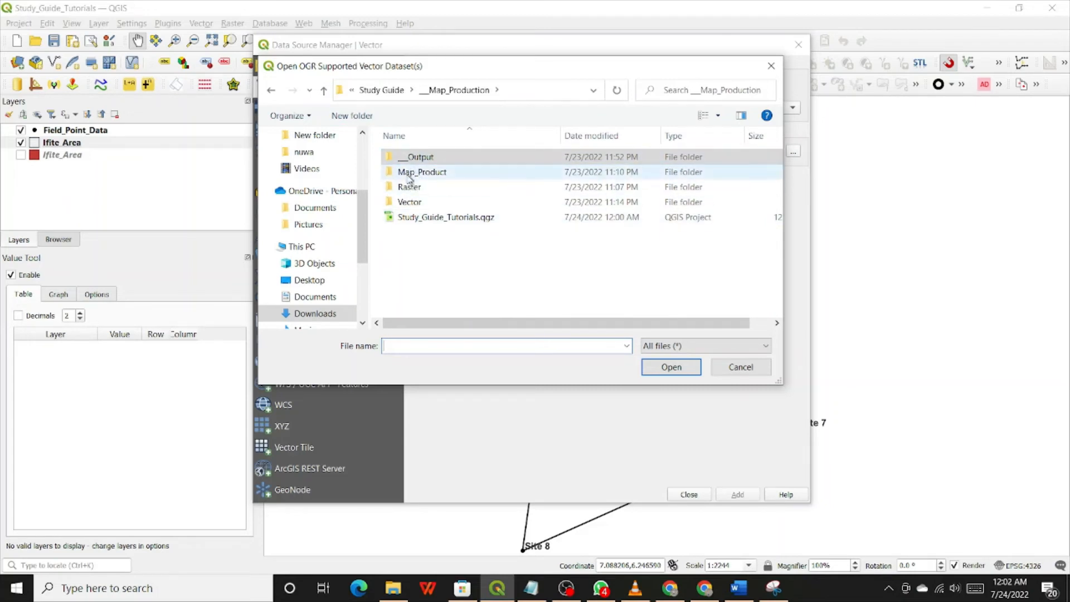
{"action": "left_click", "coordinate": [423, 205]}
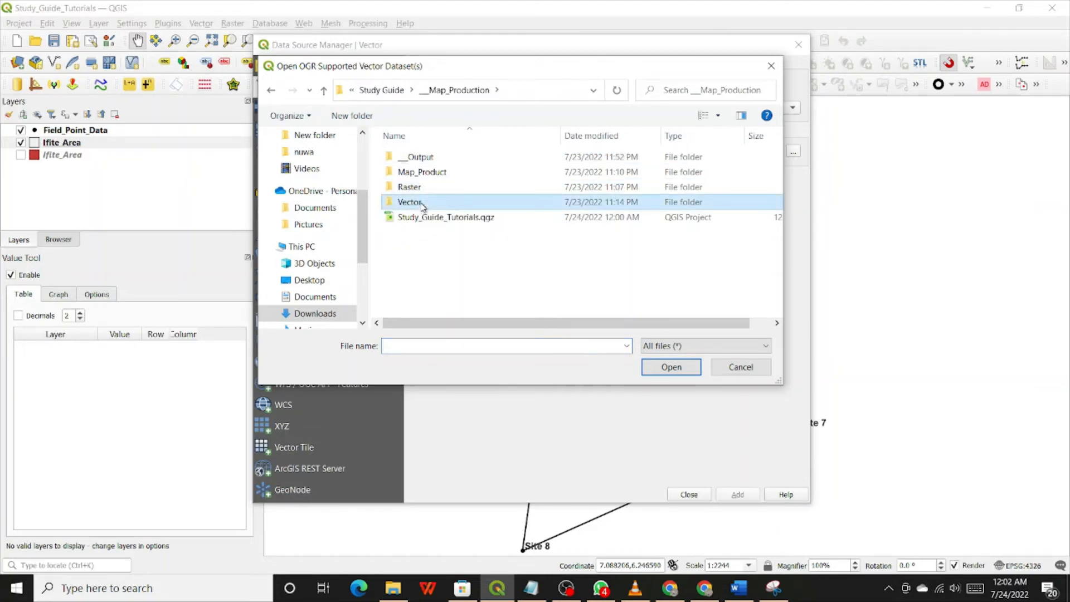
{"action": "double_click", "coordinate": [423, 205]}
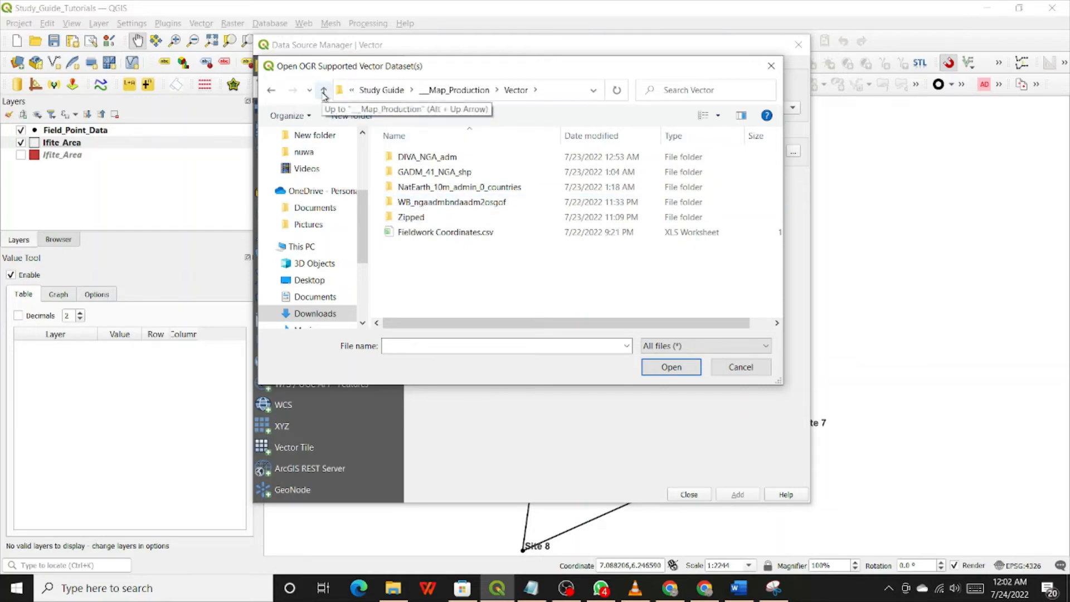
Look through the ___Map_Production folder and the archives in Vector's Zipped subfolder, and return to the Vector folder.
{"action": "left_click", "coordinate": [324, 91]}
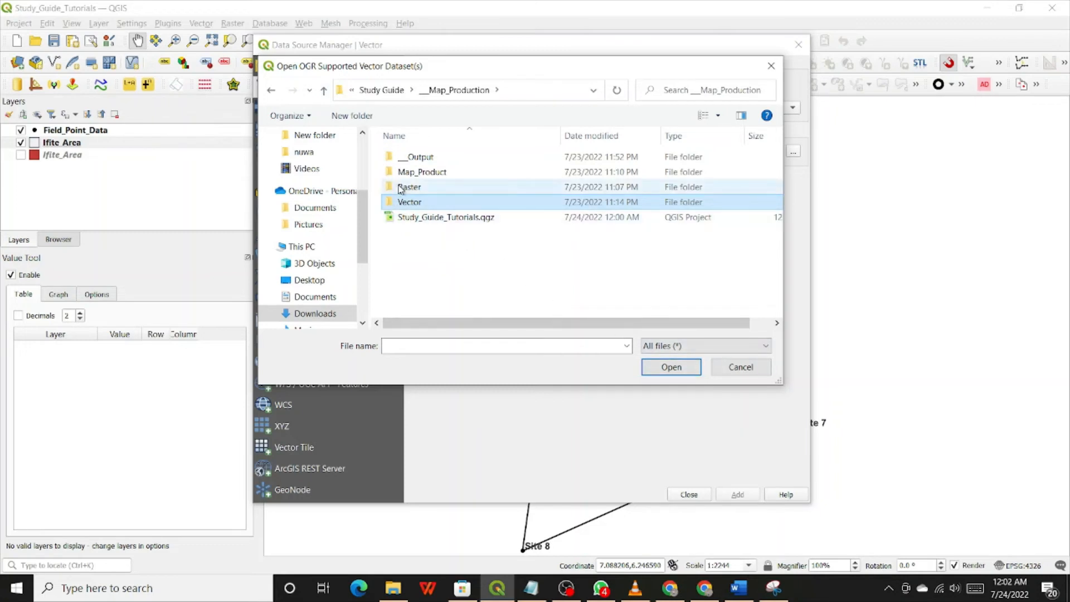
{"action": "left_click", "coordinate": [399, 188]}
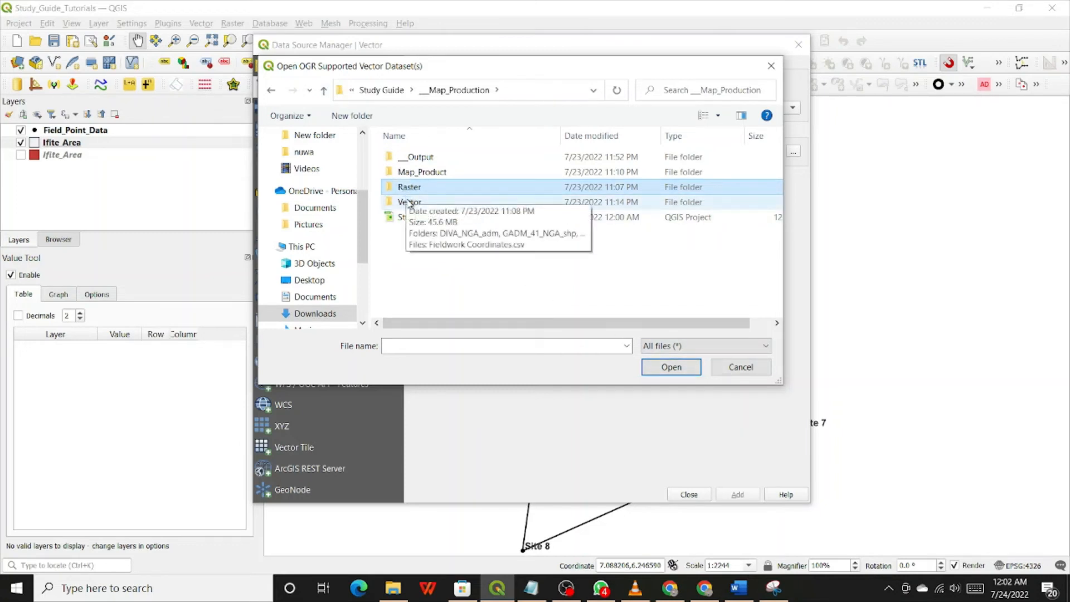
{"action": "left_click", "coordinate": [409, 202]}
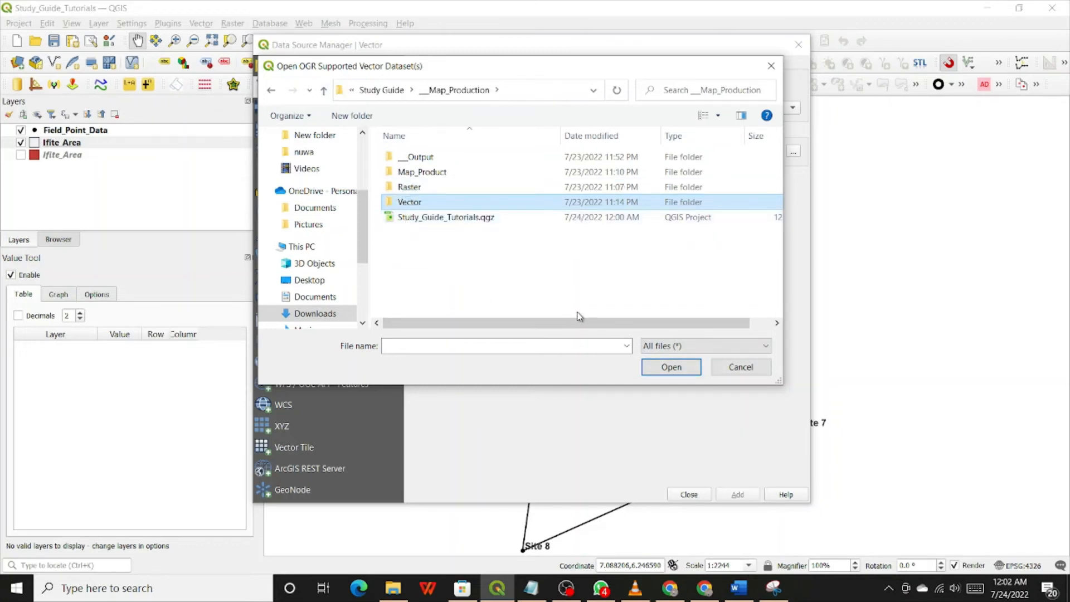
{"action": "left_click", "coordinate": [672, 367]}
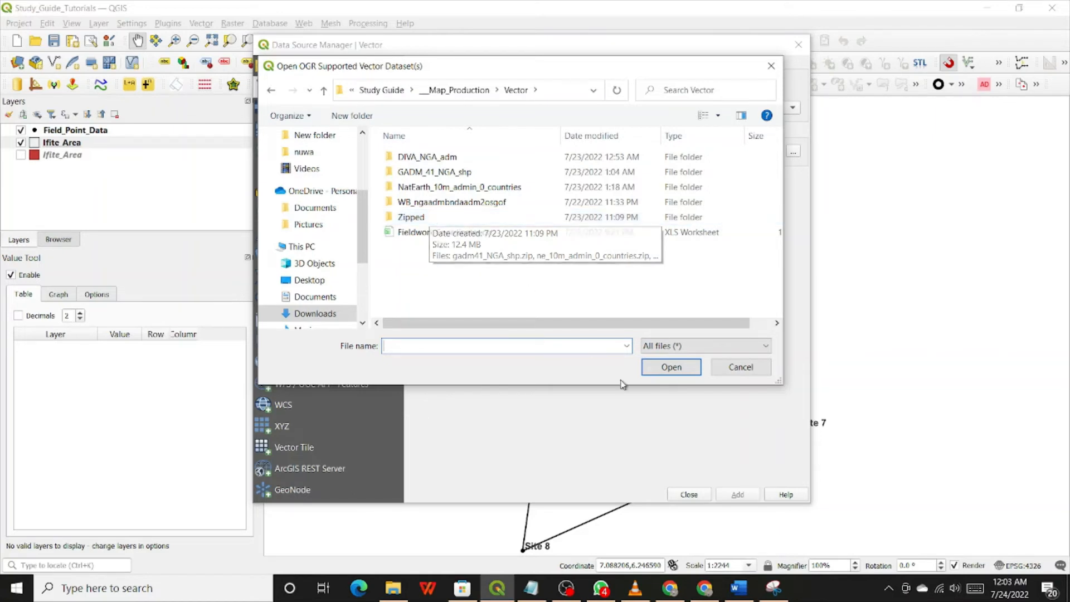
{"action": "left_click", "coordinate": [400, 218]}
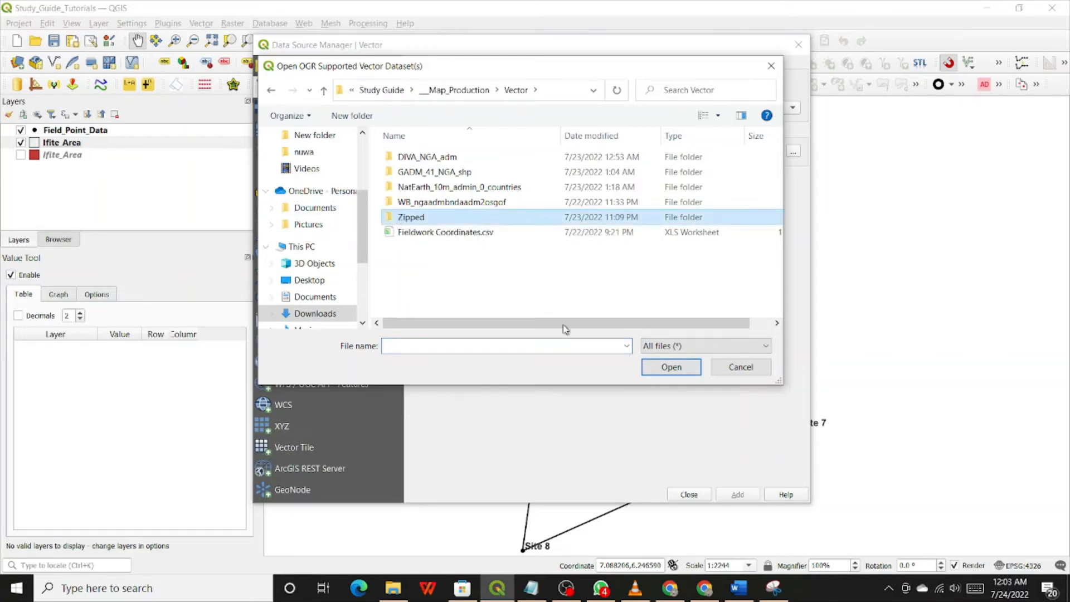
{"action": "left_click", "coordinate": [671, 369]}
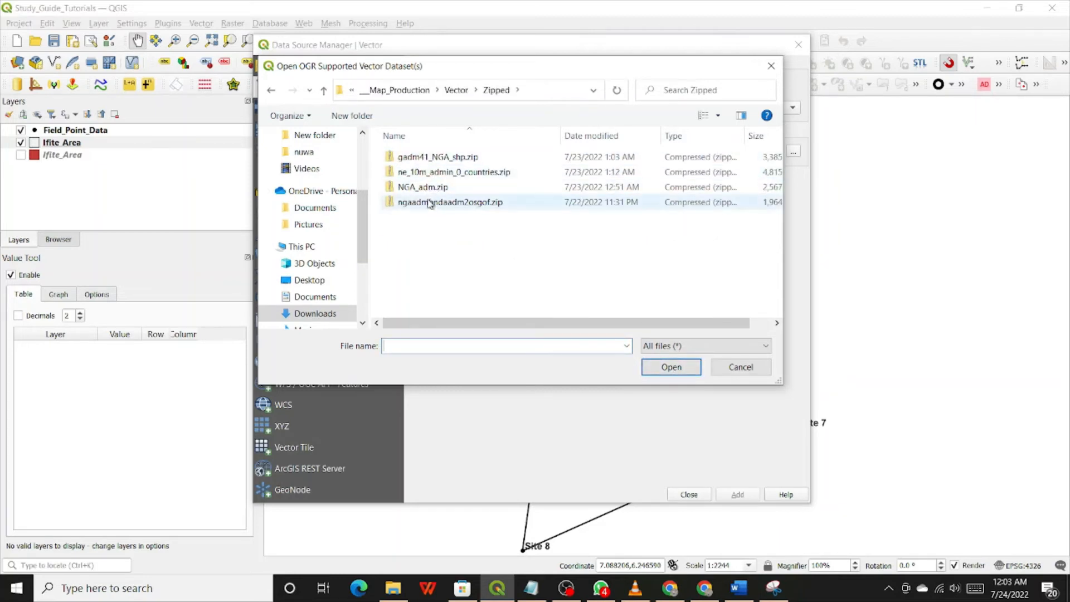
{"action": "left_click", "coordinate": [324, 91]}
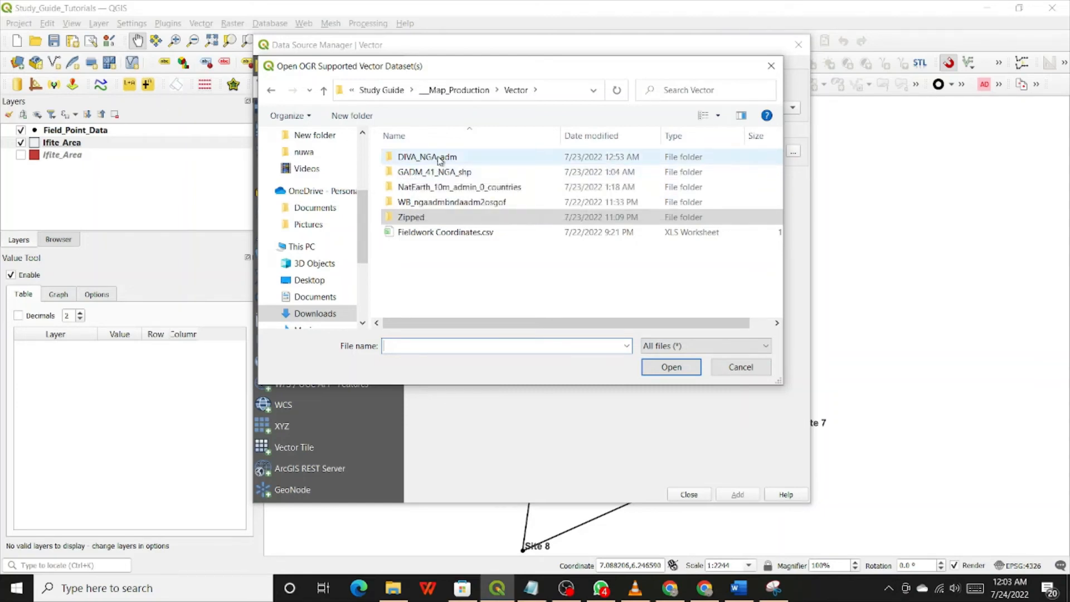
Add the NGA_adm2.shp shapefile from the DIVA_NGA_adm folder to the project as a vector layer.
{"action": "left_click", "coordinate": [428, 159]}
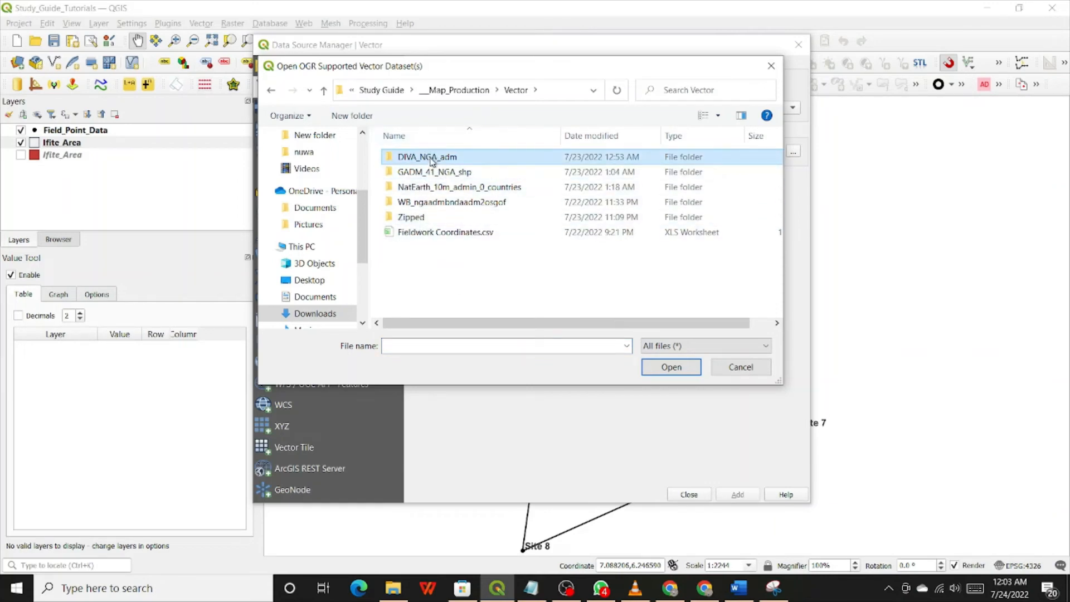
{"action": "left_click", "coordinate": [671, 366]}
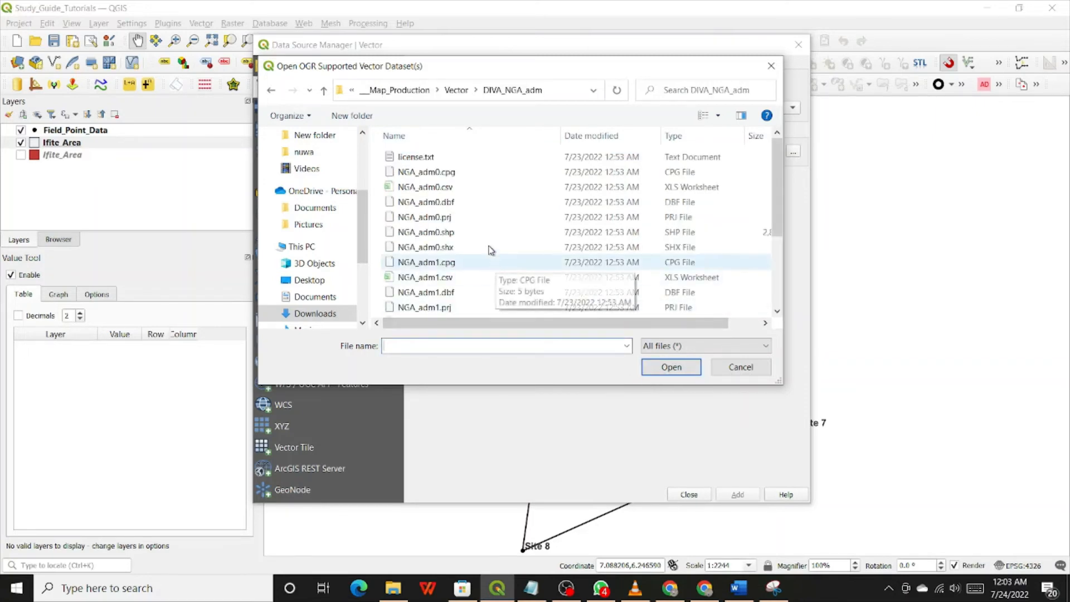
{"action": "left_click", "coordinate": [448, 233]}
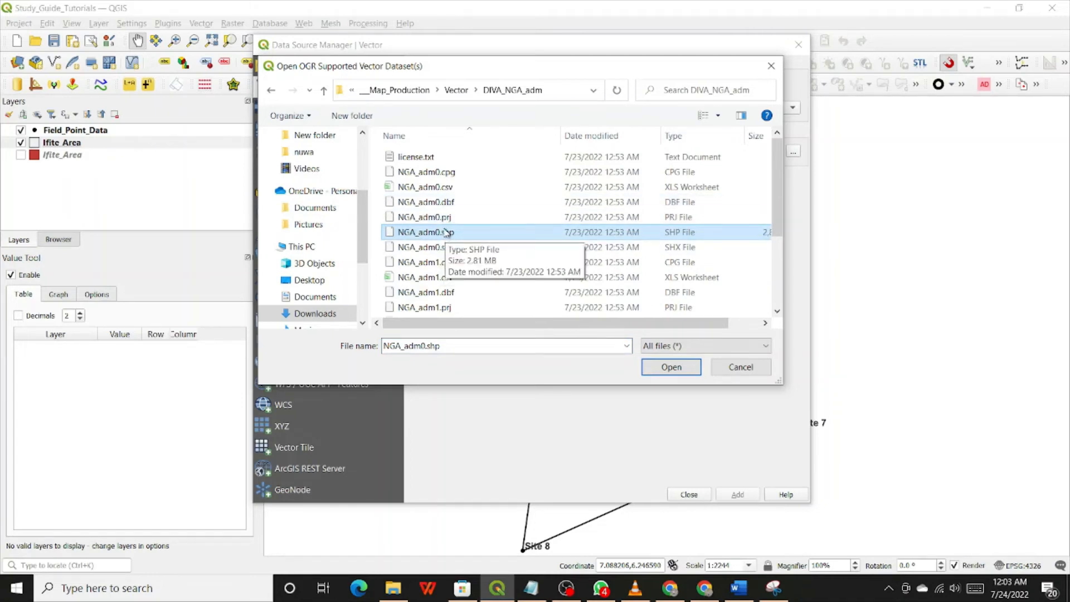
{"action": "scroll", "coordinate": [446, 232], "scroll_direction": "down", "scroll_amount": 1}
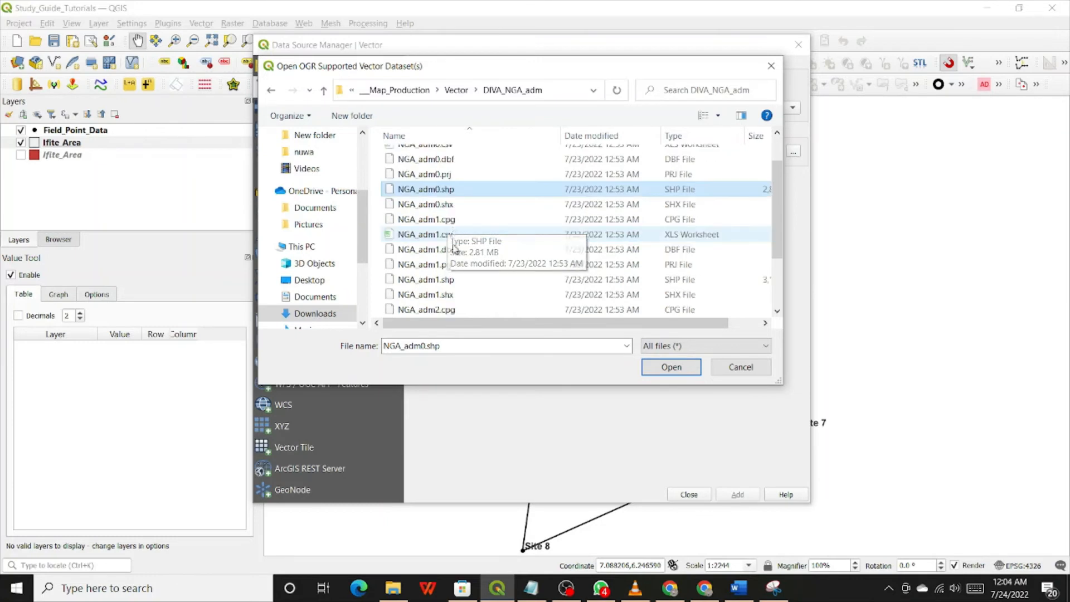
{"action": "left_click", "coordinate": [451, 279]}
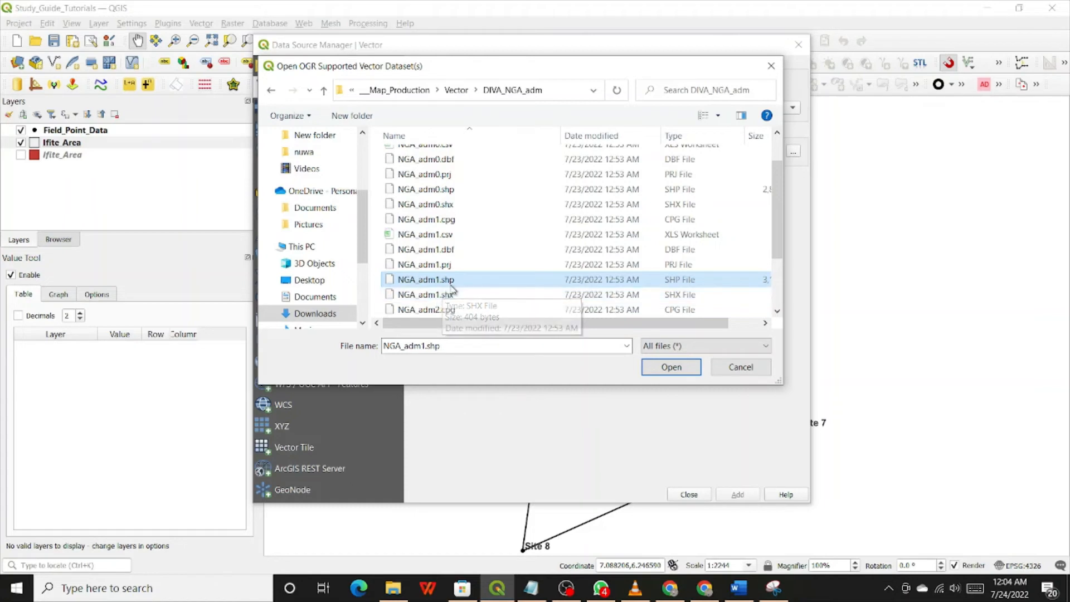
{"action": "scroll", "coordinate": [445, 295], "scroll_direction": "down", "scroll_amount": 1}
{"action": "scroll", "coordinate": [449, 307], "scroll_direction": "down", "scroll_amount": 1}
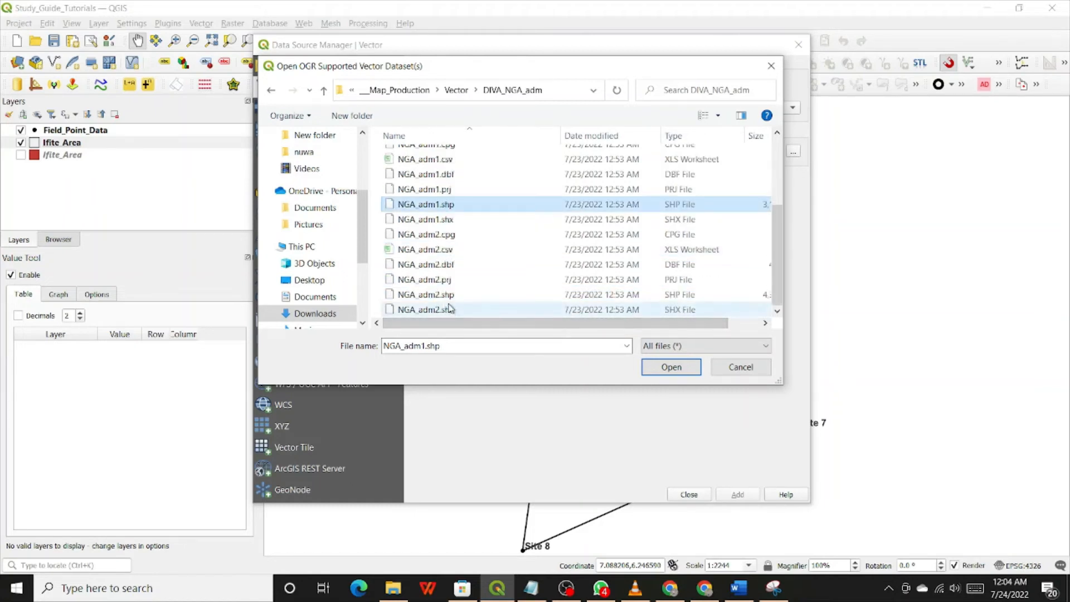
{"action": "left_click", "coordinate": [451, 296]}
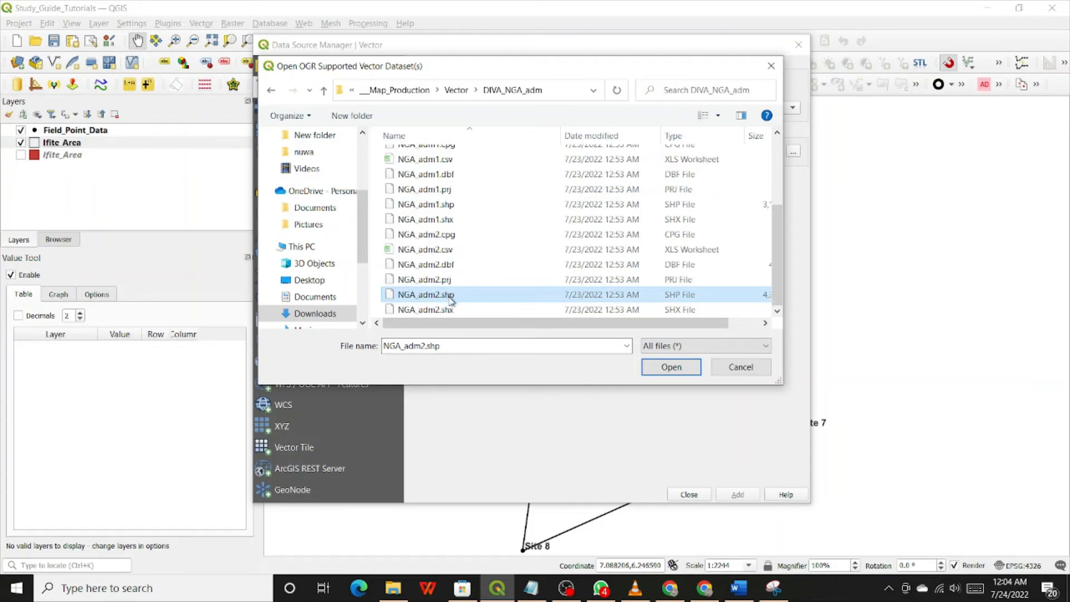
{"action": "left_click", "coordinate": [682, 367]}
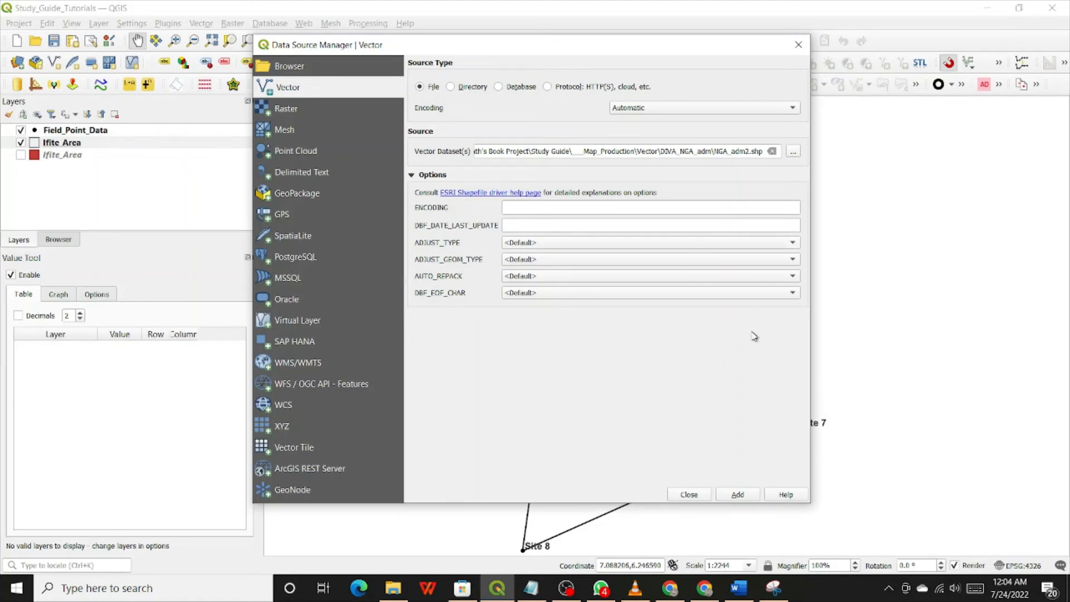
{"action": "left_click", "coordinate": [747, 497]}
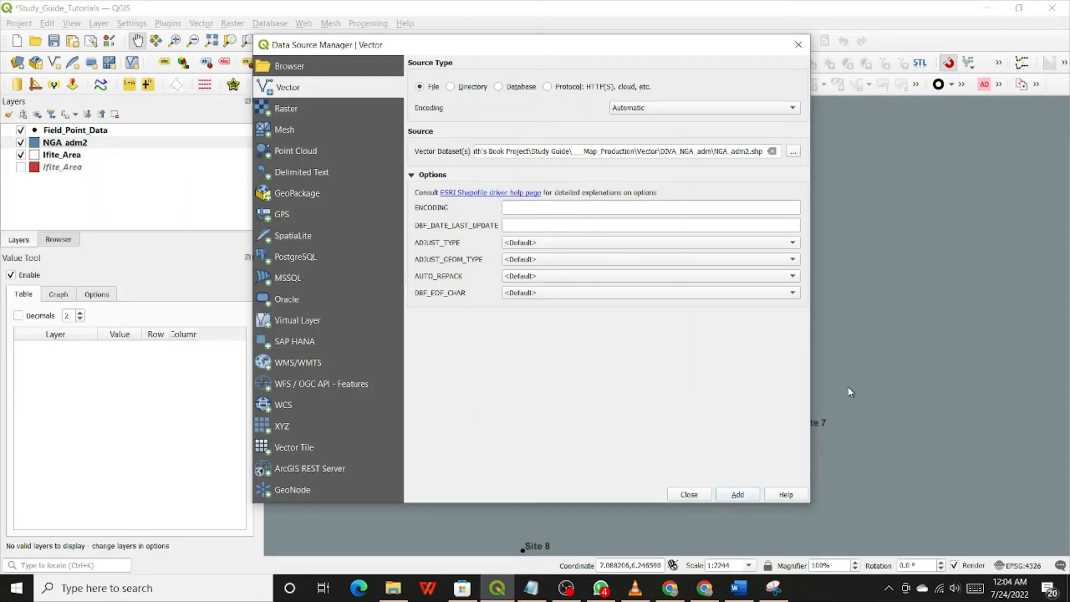
Add the gadm41_NGA_2.shp shapefile from the GADM_41_NGA_shp folder inside Vector as another vector layer.
{"action": "left_click_drag", "start_coordinate": [594, 50], "coordinate": [597, 570]}
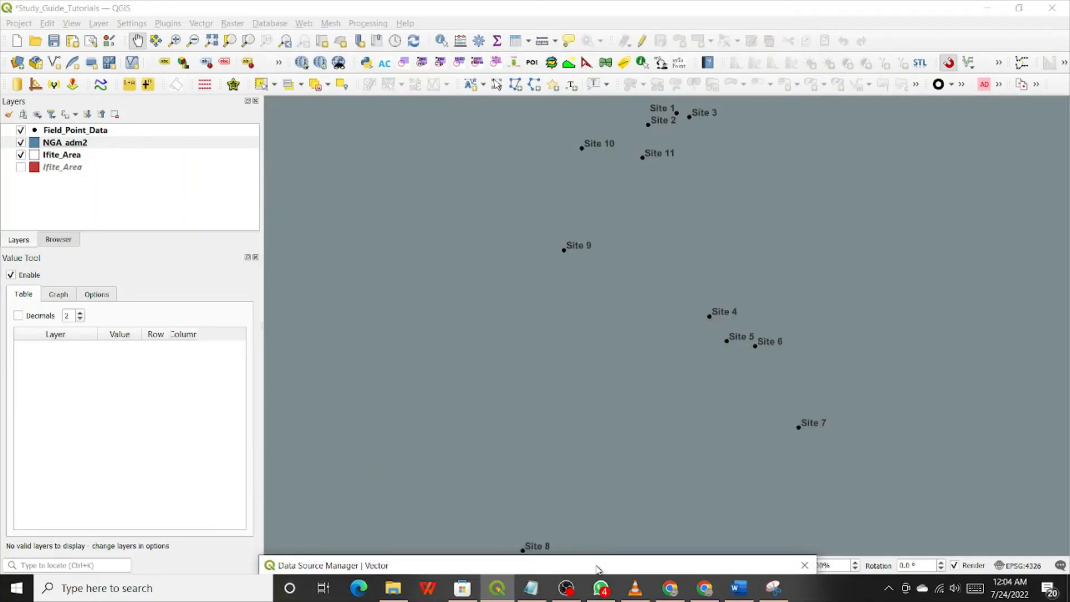
{"action": "left_click_drag", "start_coordinate": [597, 569], "coordinate": [726, 161]}
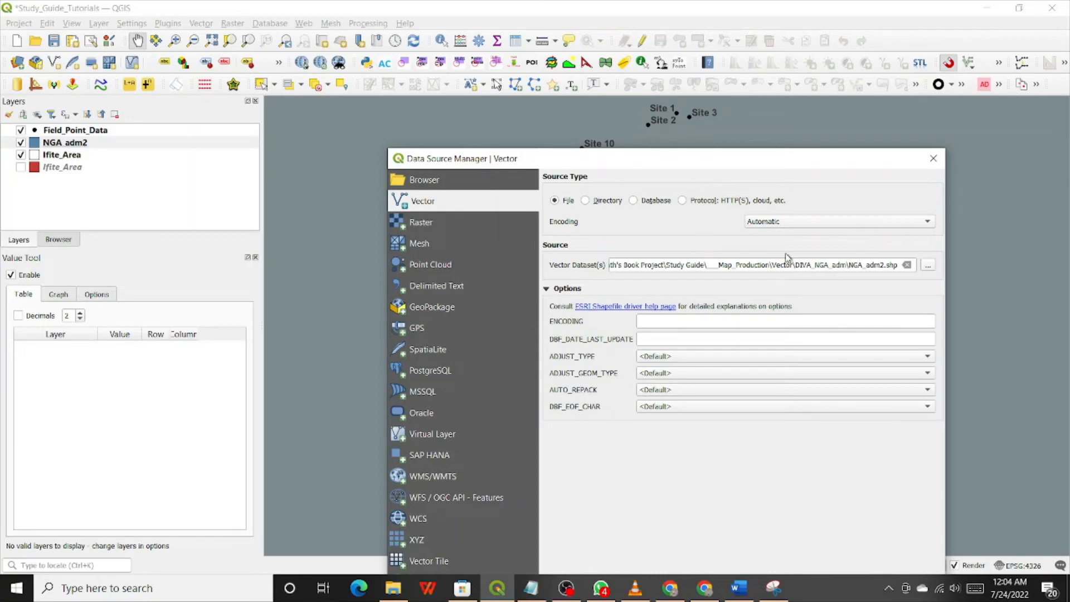
{"action": "left_click_drag", "start_coordinate": [650, 164], "coordinate": [641, 85]}
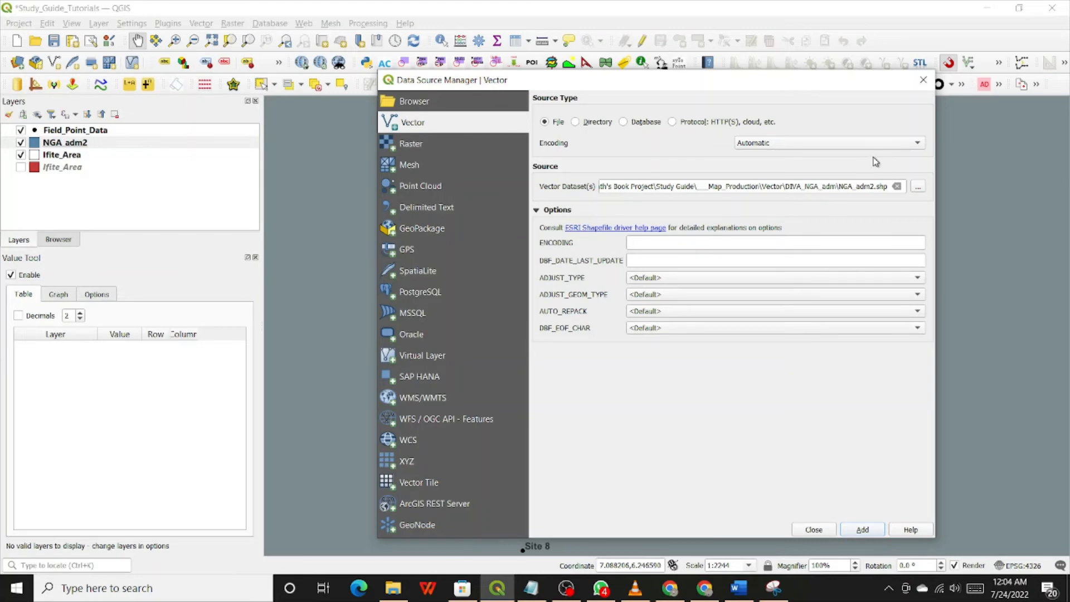
{"action": "left_click", "coordinate": [919, 189]}
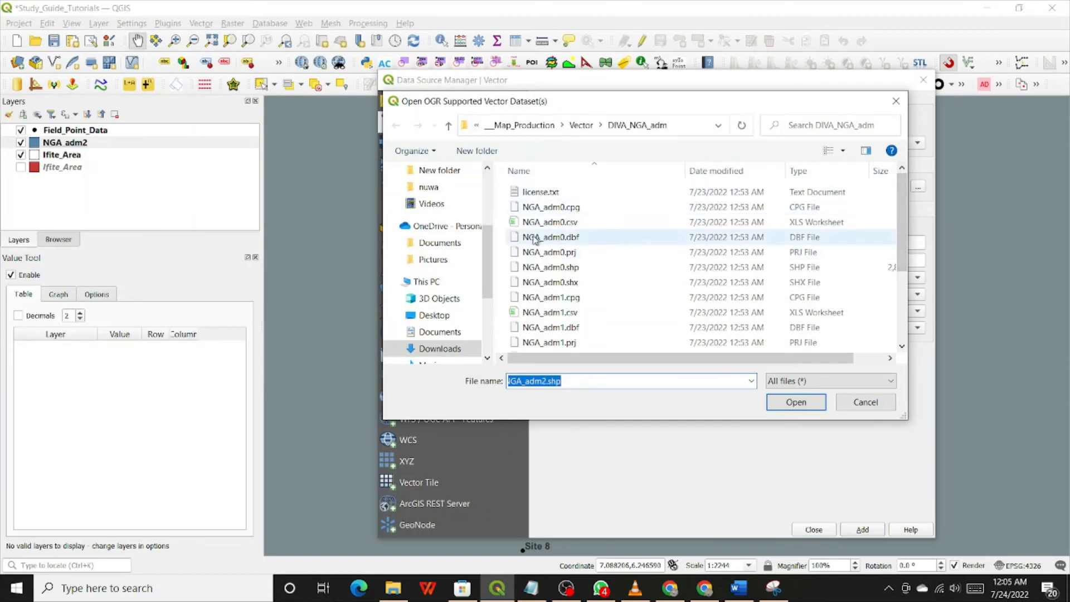
{"action": "left_click", "coordinate": [450, 128]}
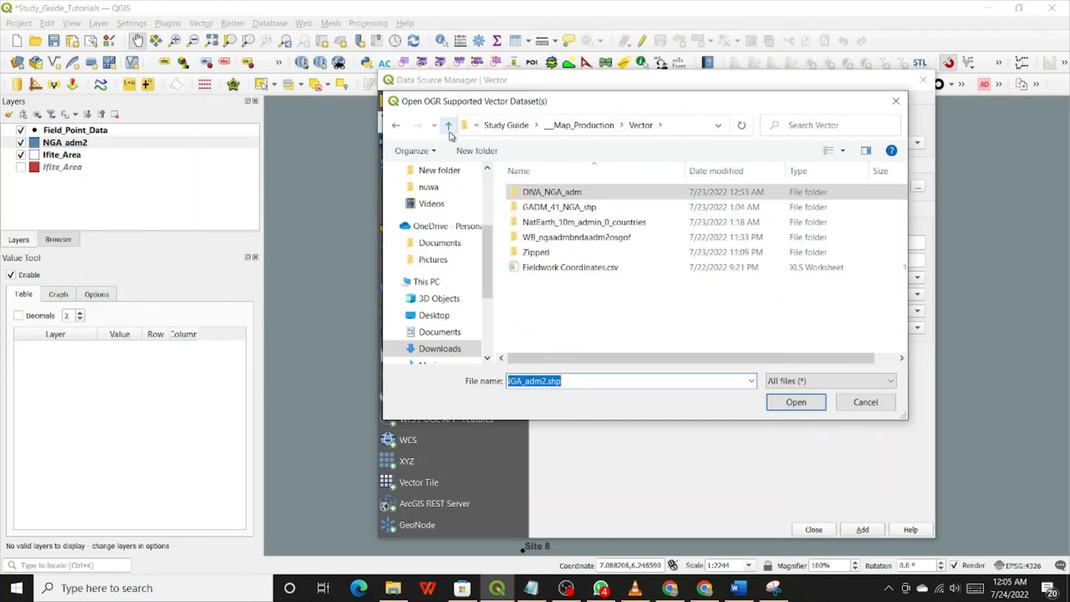
{"action": "double_click", "coordinate": [545, 209]}
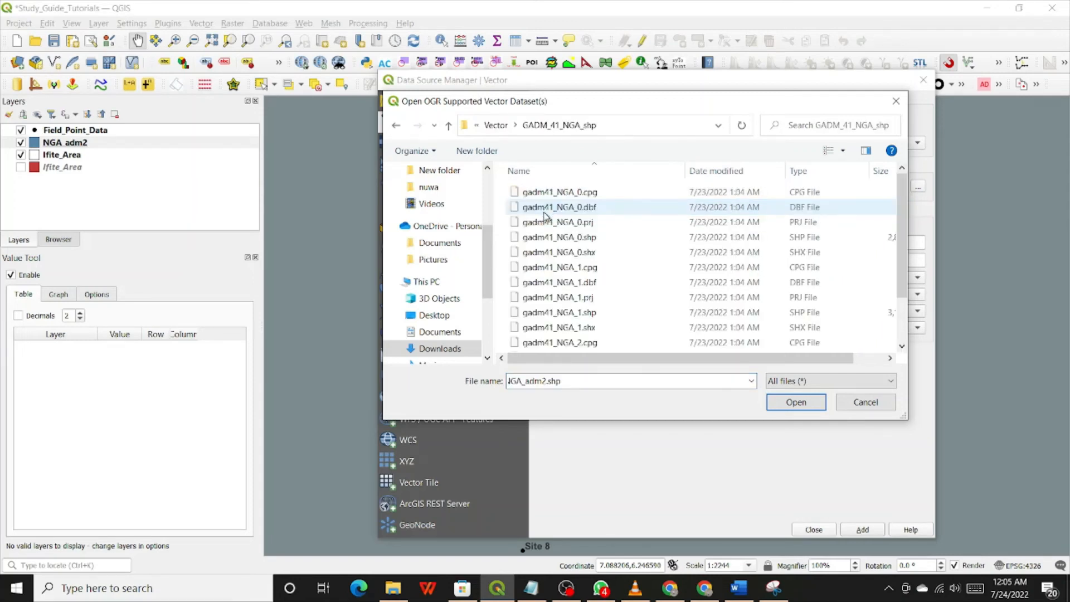
{"action": "left_click", "coordinate": [592, 240]}
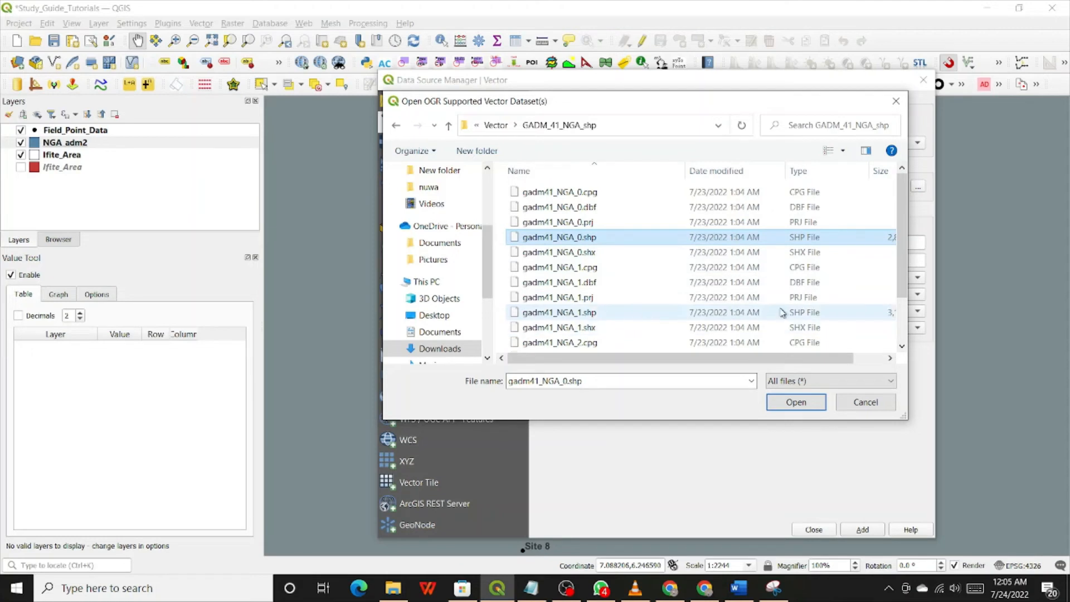
{"action": "left_click", "coordinate": [613, 313]}
{"action": "scroll", "coordinate": [657, 314], "scroll_direction": "down", "scroll_amount": 2}
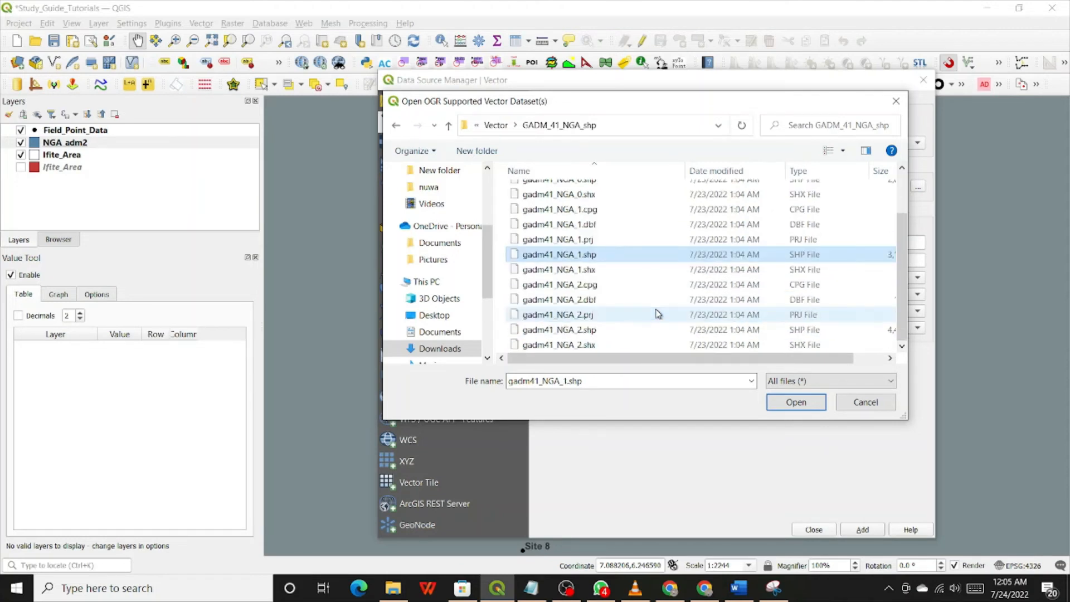
{"action": "left_click", "coordinate": [594, 333]}
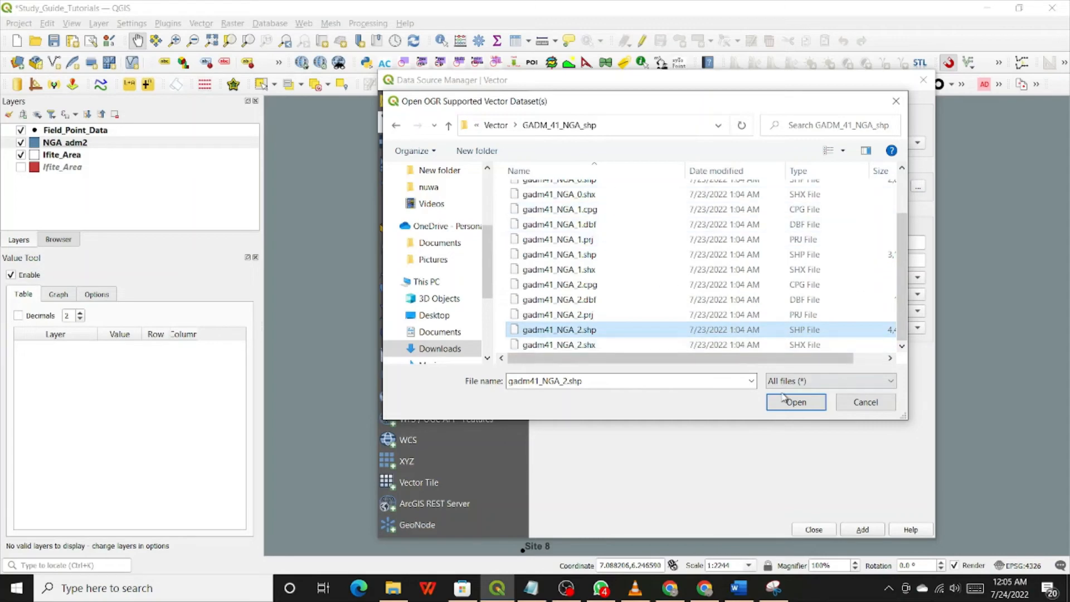
{"action": "left_click", "coordinate": [797, 402]}
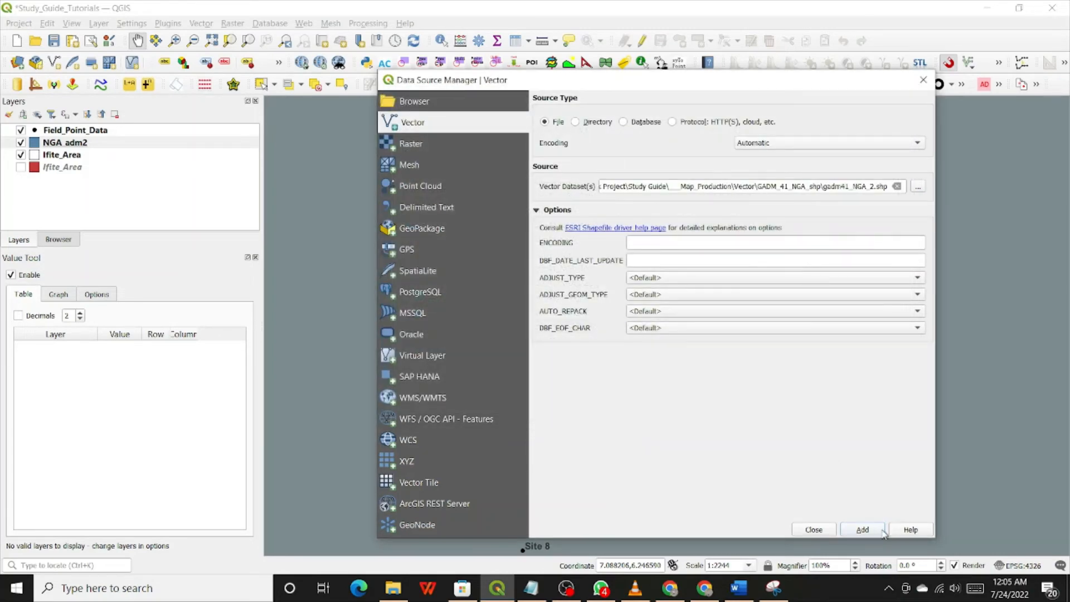
{"action": "left_click", "coordinate": [864, 532]}
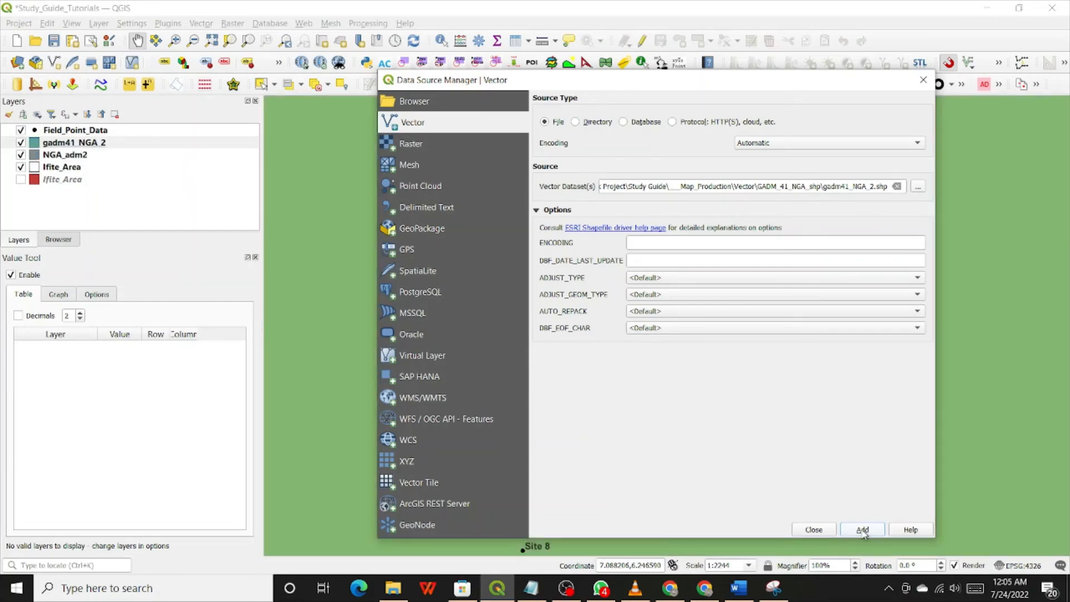
Add the ne_10m_admin_0_countries.shp shapefile from the NatEarth_10m_admin_0_countries folder inside Vector as a further vector layer.
{"action": "left_click_drag", "start_coordinate": [723, 81], "coordinate": [788, 178]}
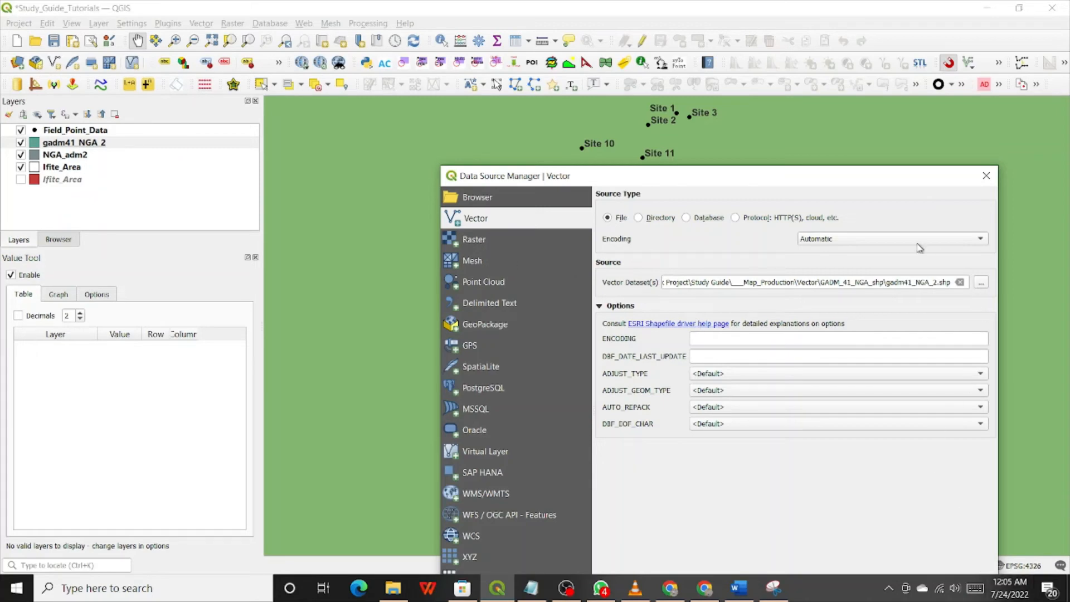
{"action": "left_click_drag", "start_coordinate": [788, 183], "coordinate": [778, 95]}
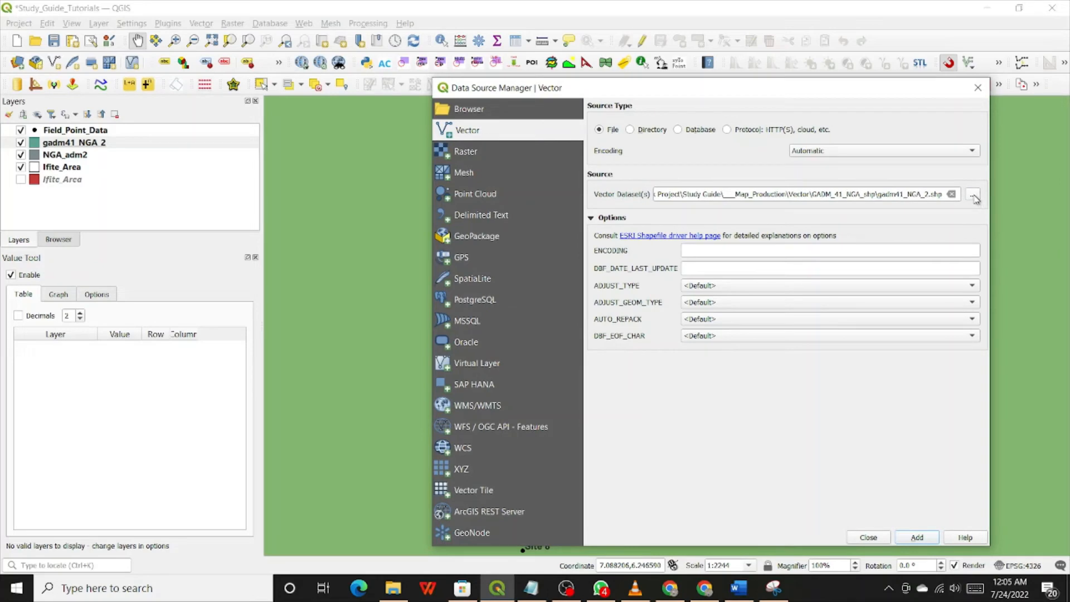
{"action": "left_click", "coordinate": [973, 196]}
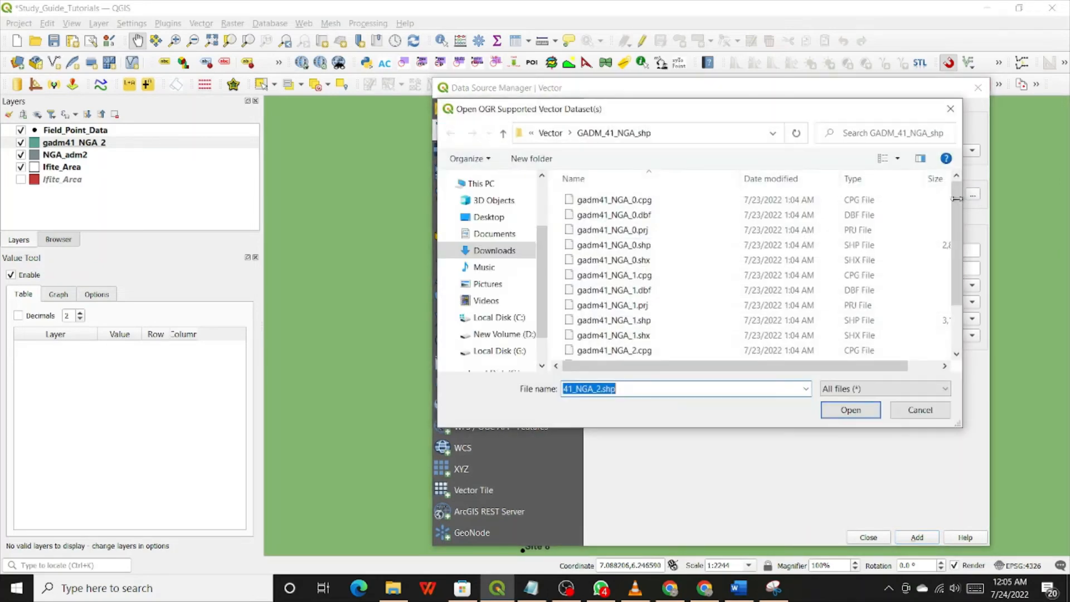
{"action": "left_click", "coordinate": [504, 133]}
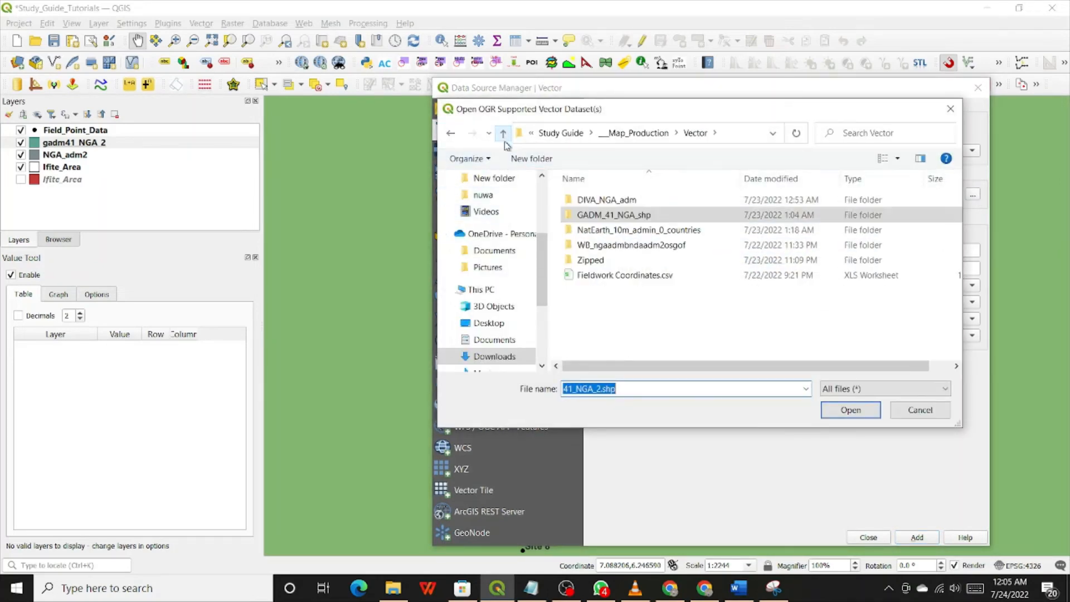
{"action": "left_click", "coordinate": [611, 232]}
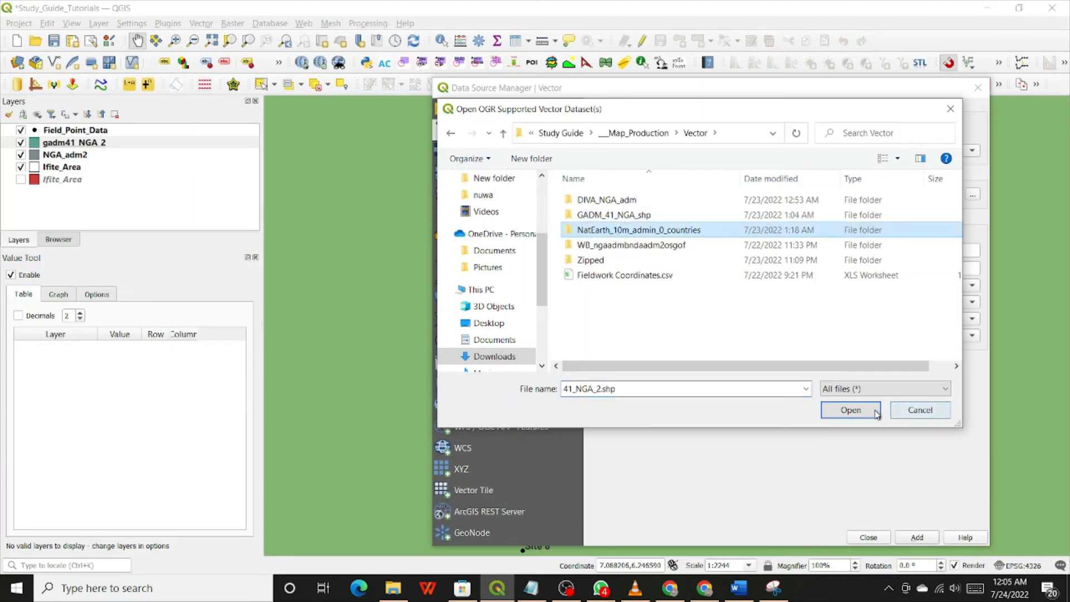
{"action": "left_click", "coordinate": [851, 411]}
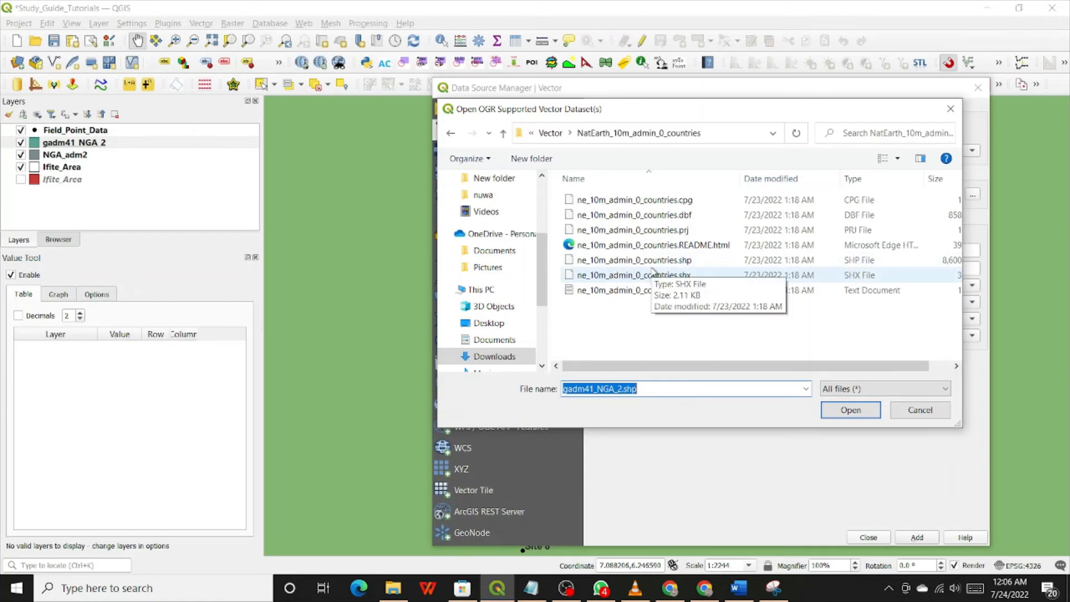
{"action": "left_click", "coordinate": [685, 260]}
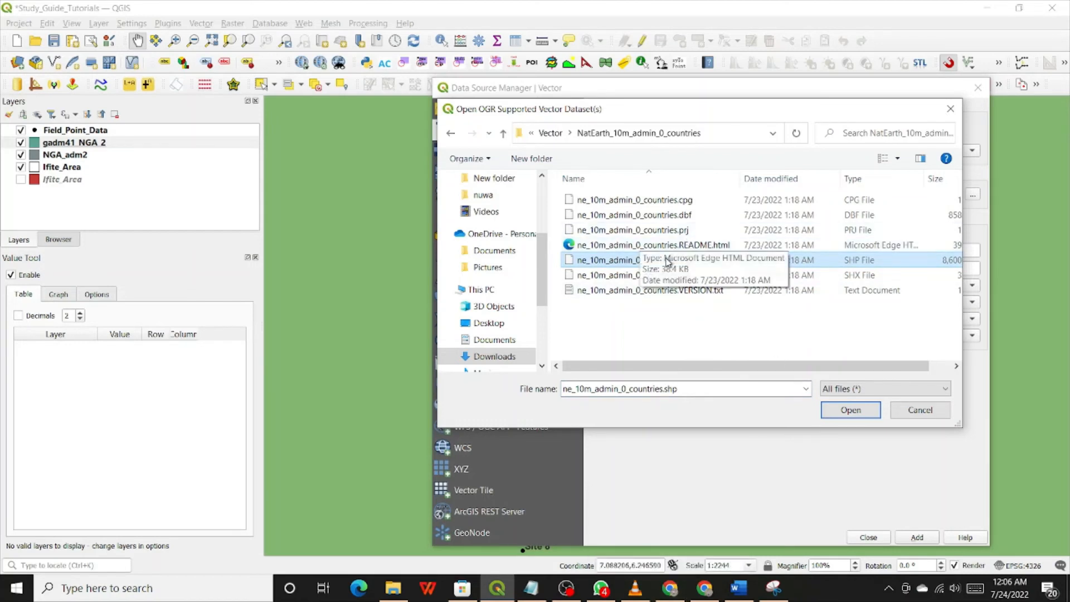
{"action": "left_click", "coordinate": [828, 412]}
{"action": "left_click", "coordinate": [917, 537]}
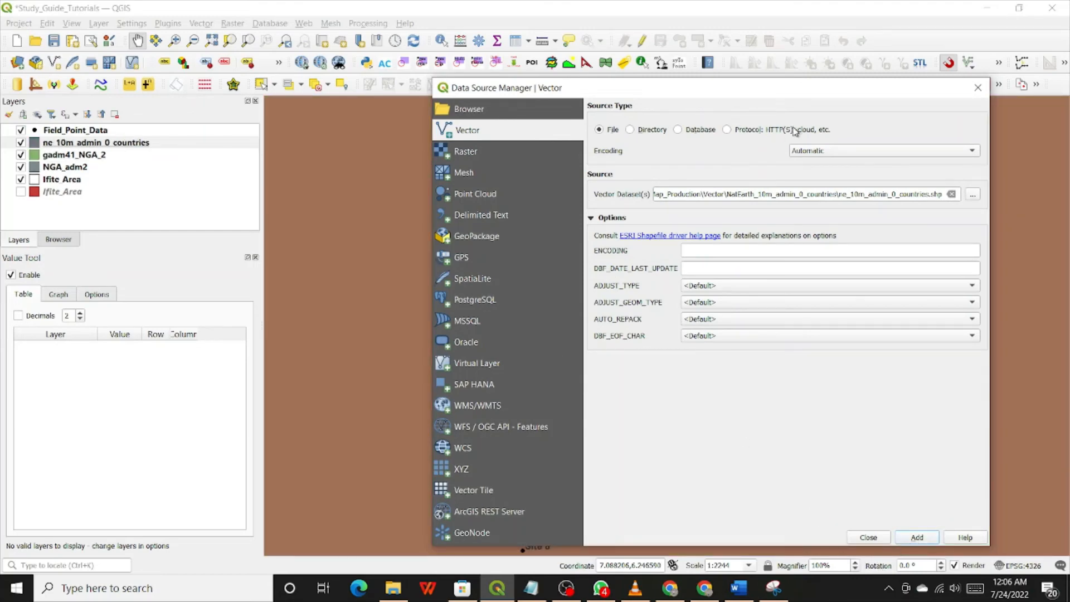
Add nga_admbnda_adm2_osgof_20170222.shp from the nga_admbnda_adm2_osgof folder inside WB_ngaadmbndaadm2osgof as a vector layer and close the Data Source Manager.
{"action": "left_click", "coordinate": [973, 194]}
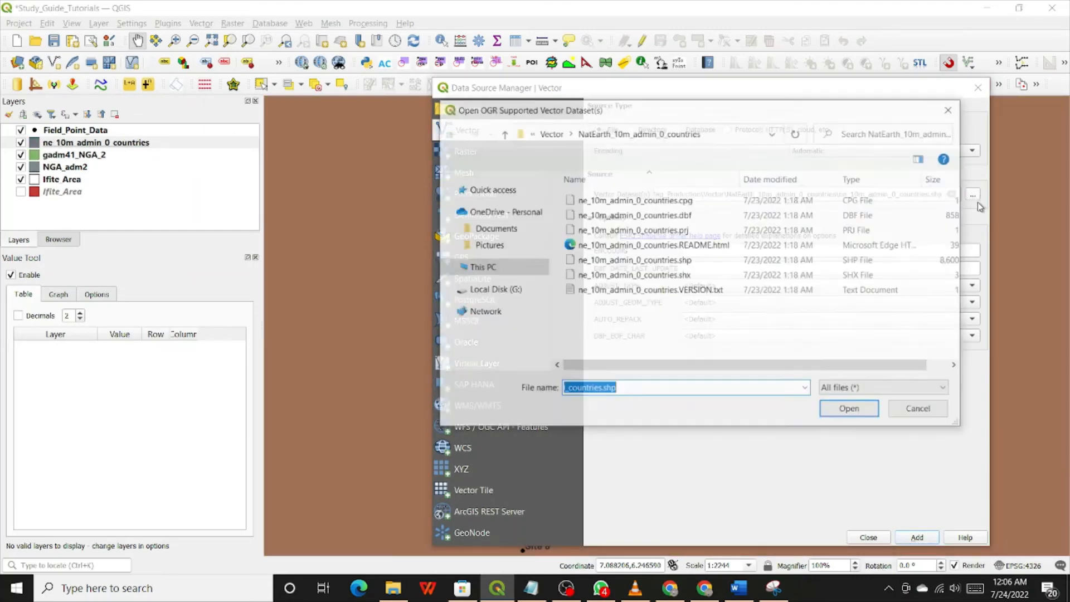
{"action": "left_click", "coordinate": [502, 132]}
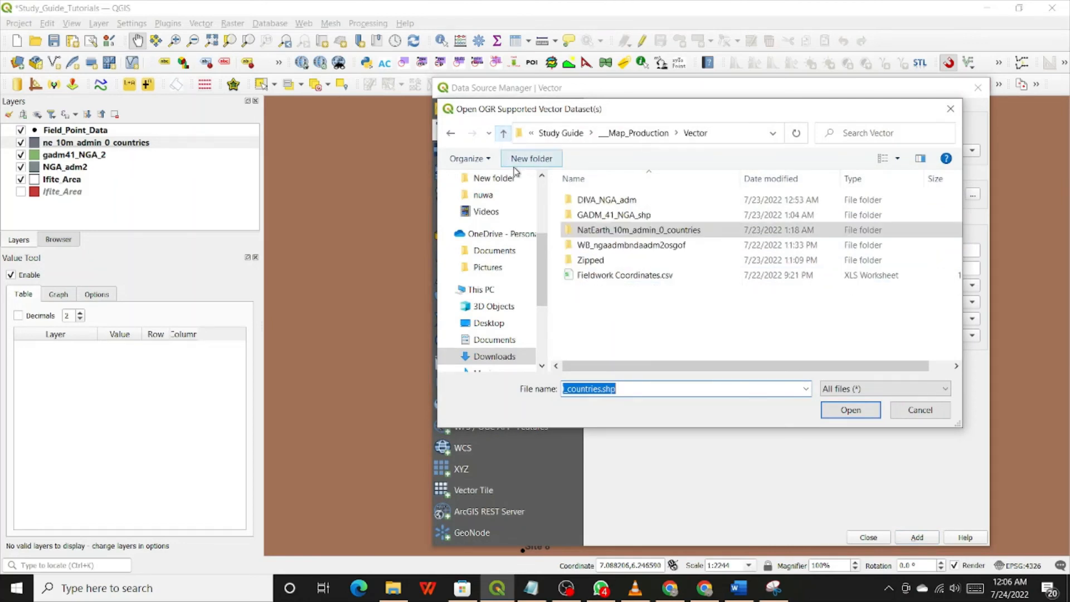
{"action": "left_click", "coordinate": [603, 249]}
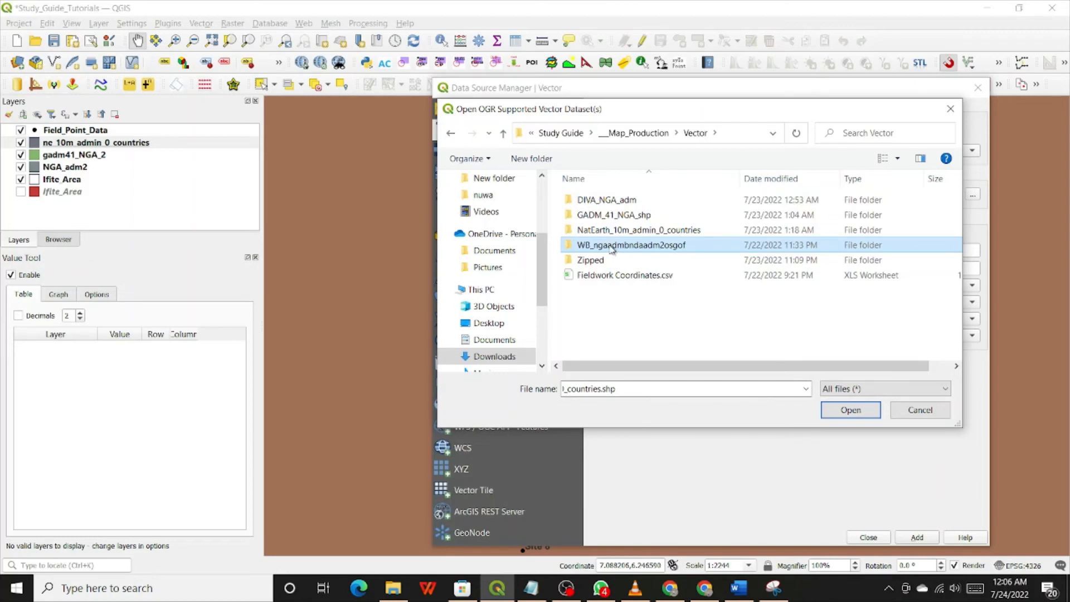
{"action": "left_click", "coordinate": [850, 410]}
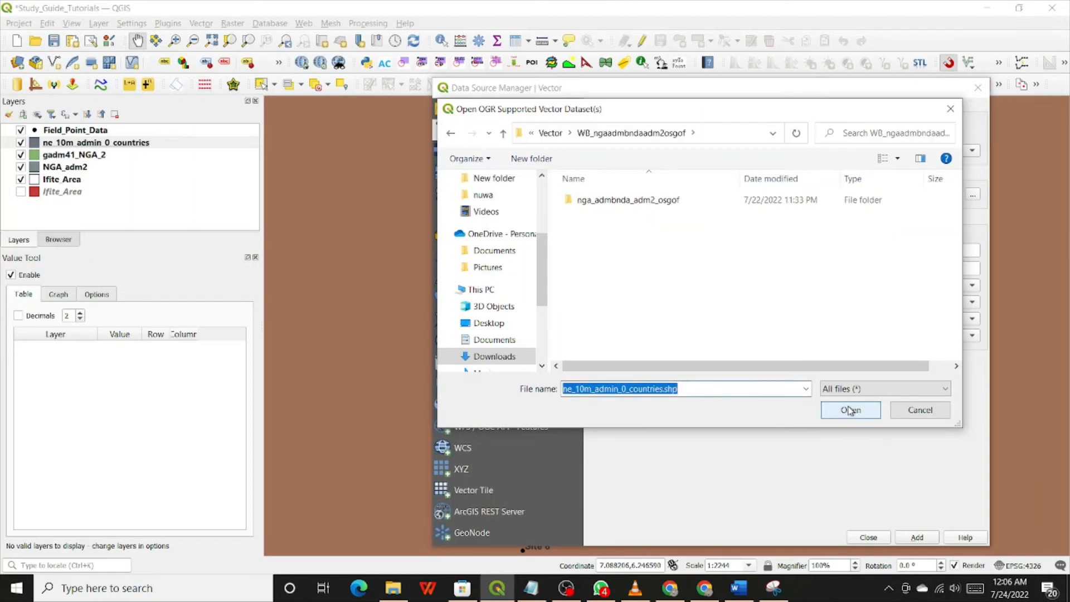
{"action": "left_click", "coordinate": [617, 202]}
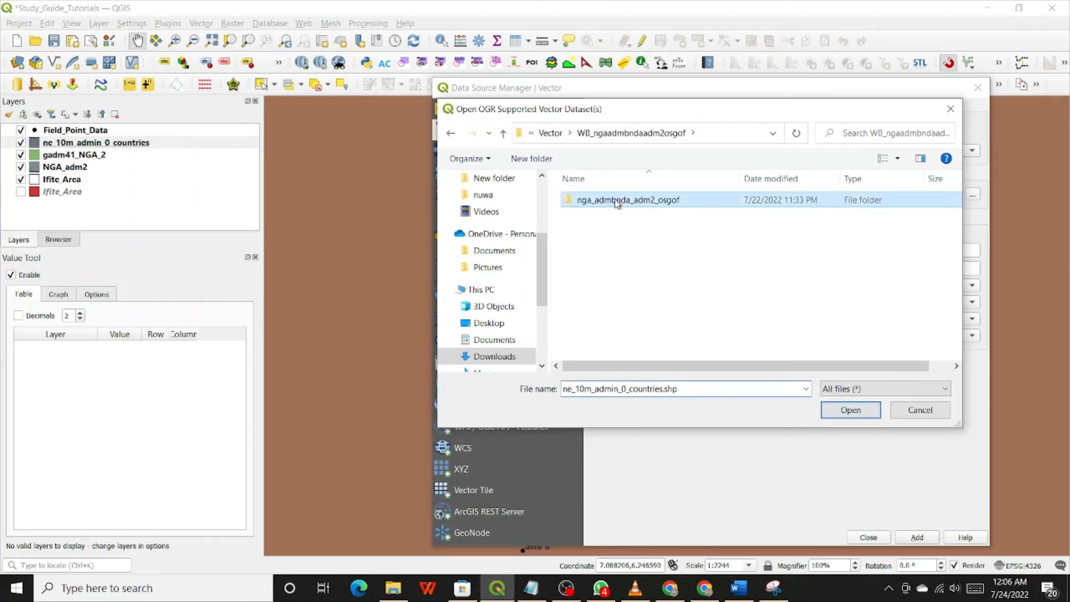
{"action": "left_click", "coordinate": [858, 414]}
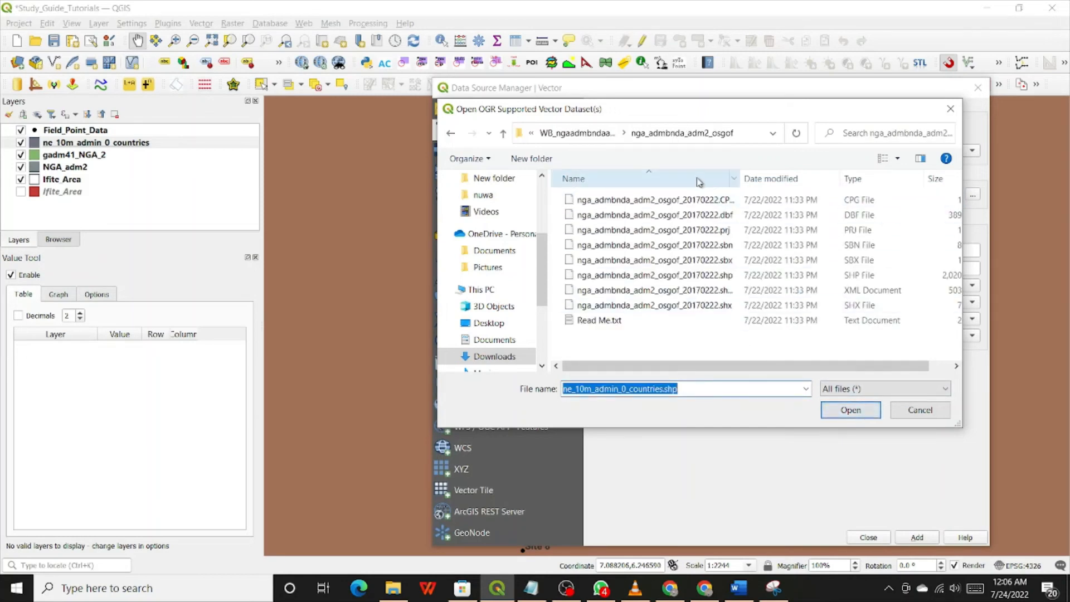
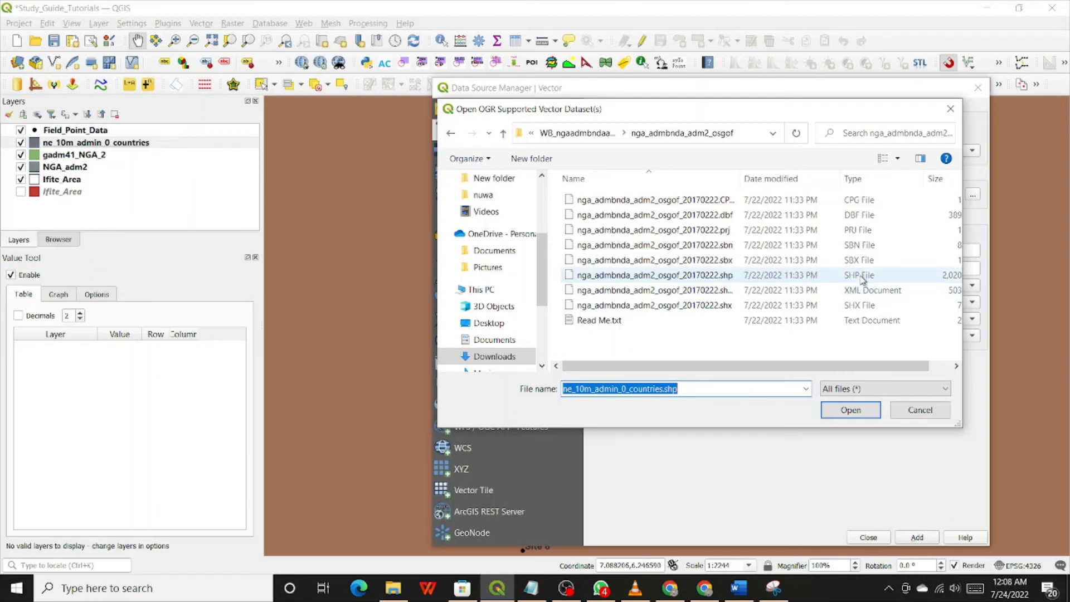
{"action": "left_click", "coordinate": [863, 280]}
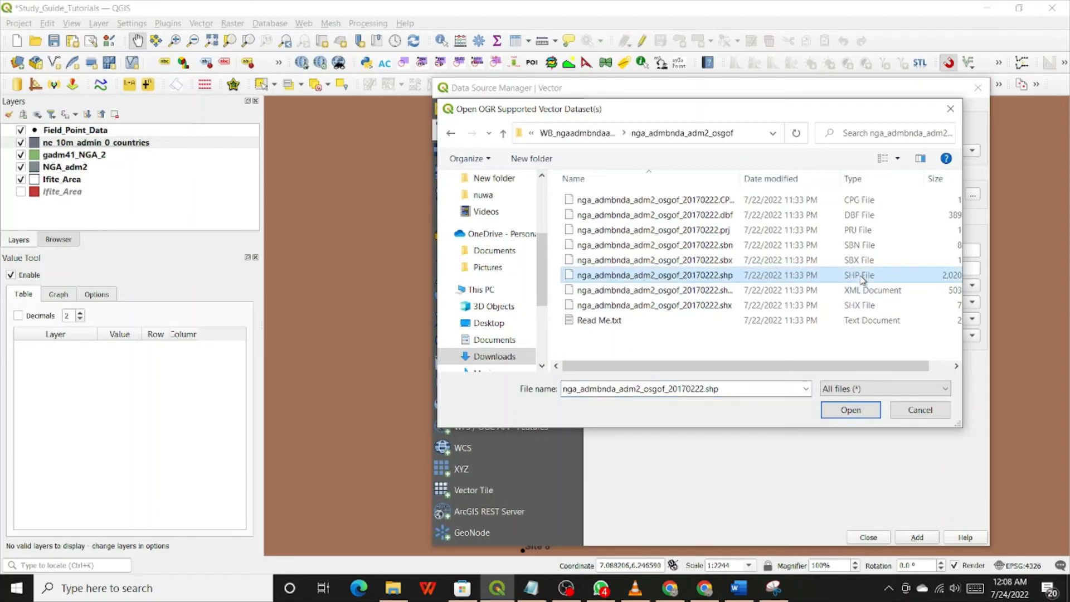
{"action": "left_click", "coordinate": [851, 411]}
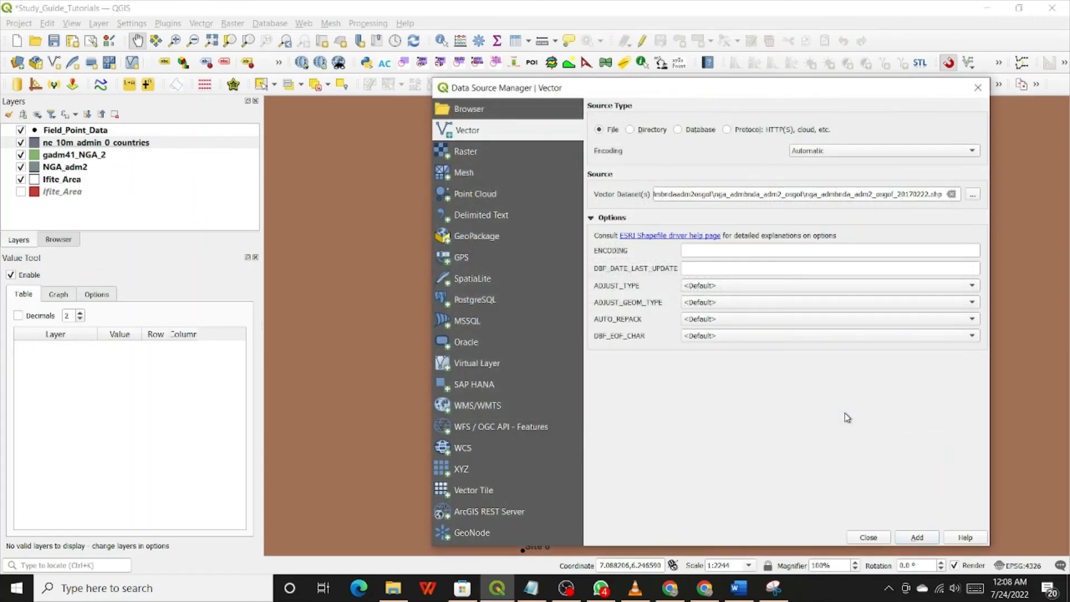
{"action": "left_click", "coordinate": [930, 539]}
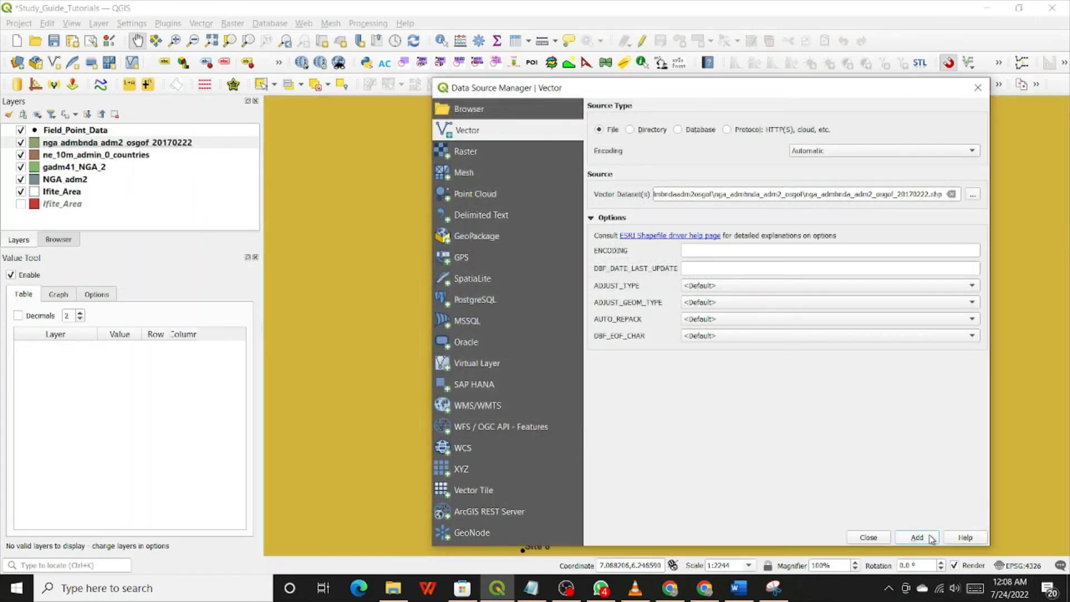
{"action": "left_click", "coordinate": [879, 538]}
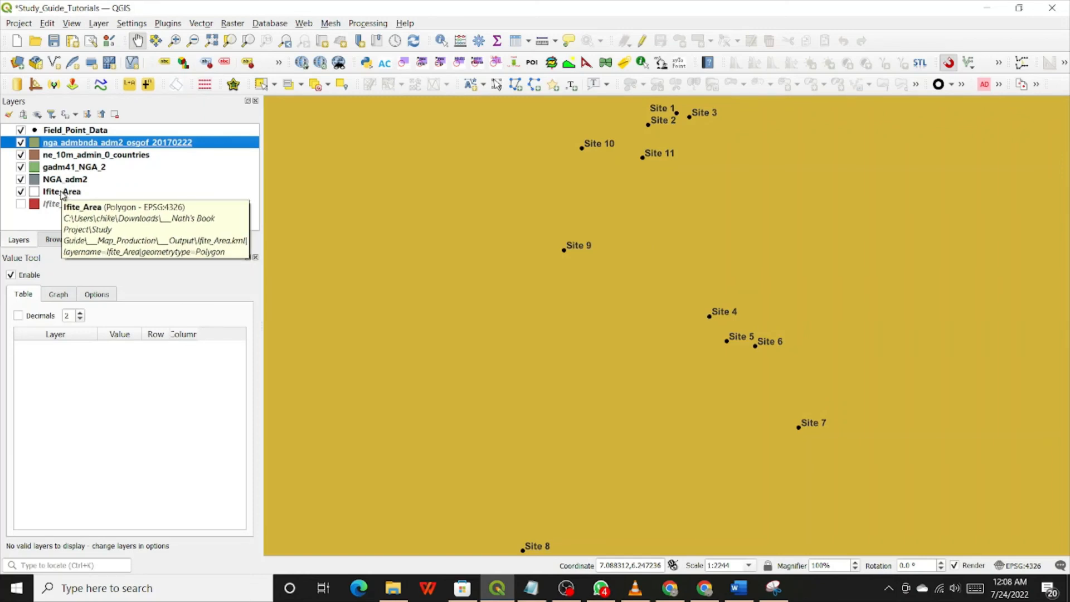
Move both Ifite_Area layers above the boundary layers, just below Field_Point_Data, and turn on the hidden red one.
{"action": "left_click", "coordinate": [62, 193]}
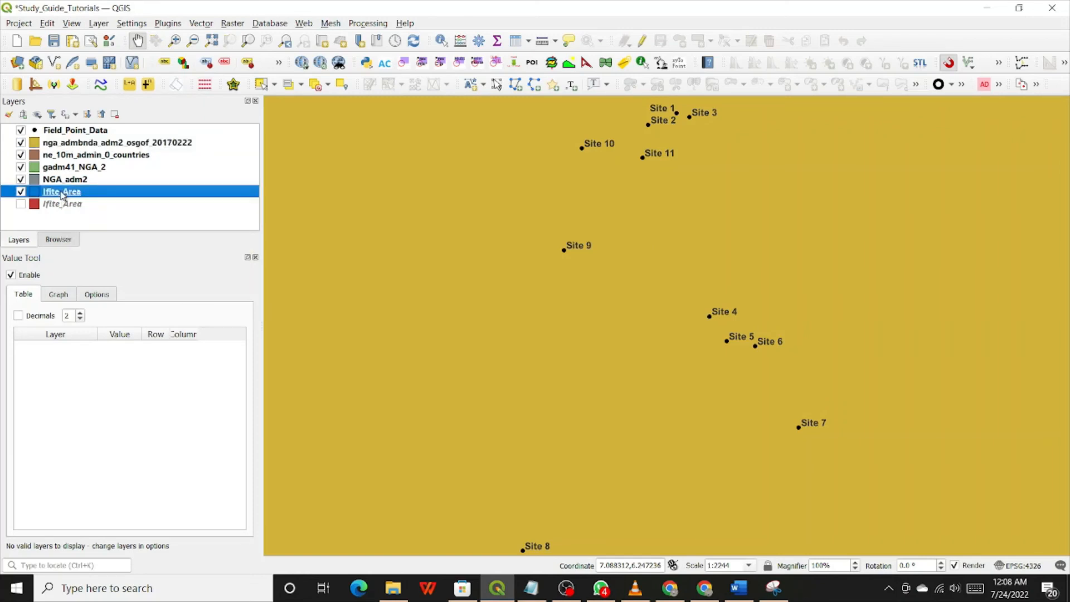
{"action": "left_click_drag", "start_coordinate": [63, 193], "coordinate": [62, 139]}
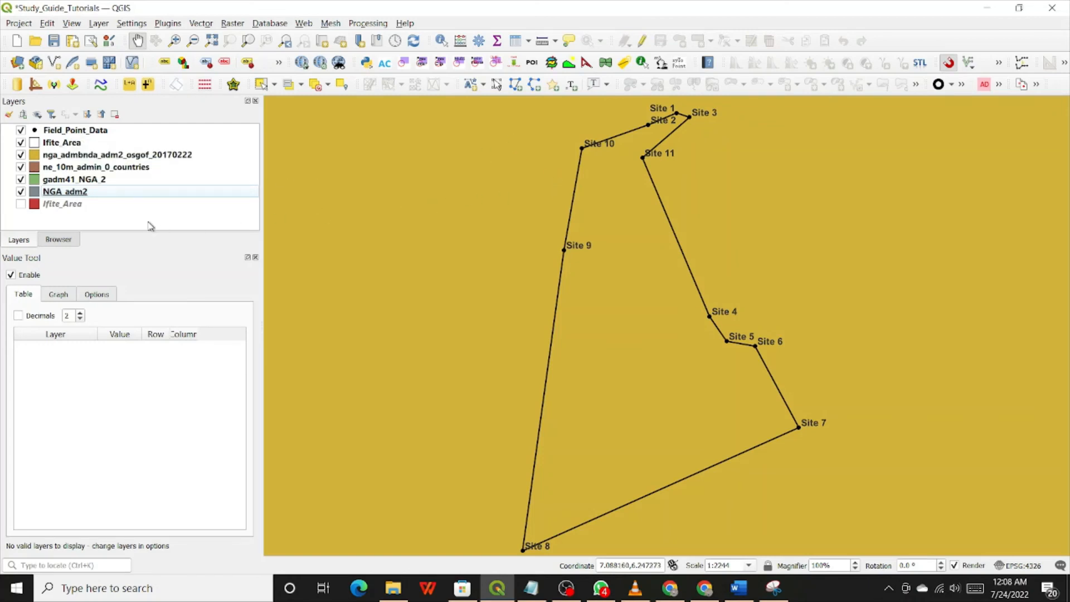
{"action": "left_click", "coordinate": [69, 205]}
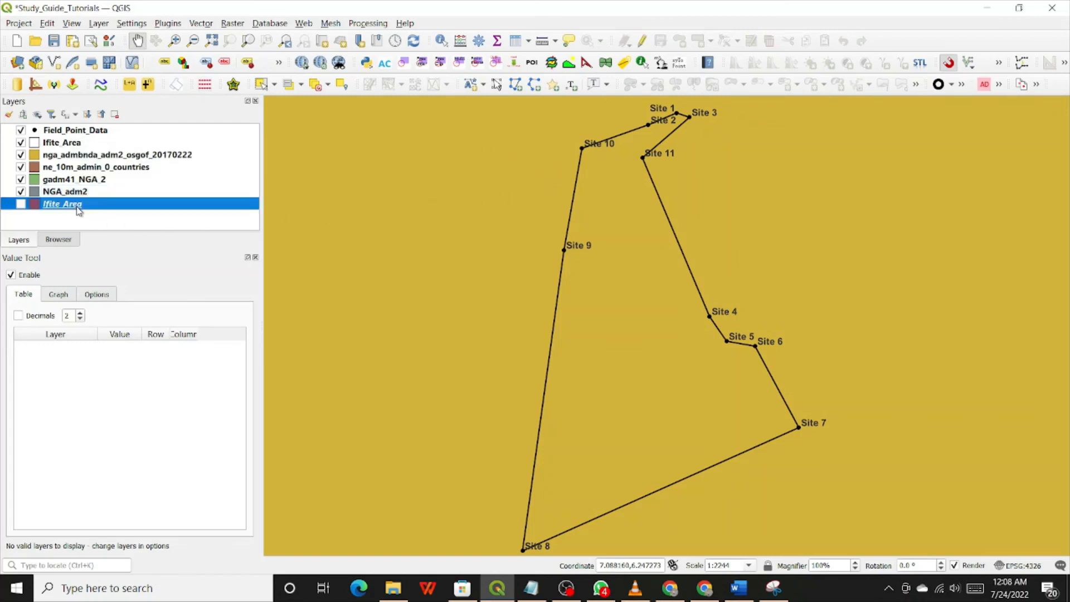
{"action": "left_click", "coordinate": [21, 204]}
{"action": "left_click_drag", "start_coordinate": [48, 206], "coordinate": [69, 156]}
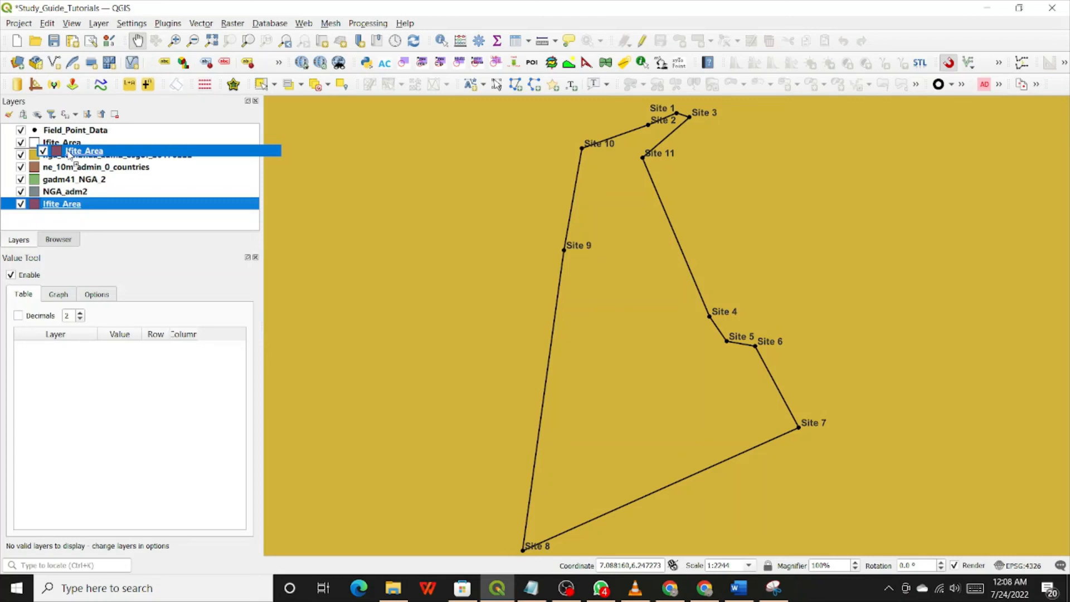
{"action": "left_click_drag", "start_coordinate": [70, 155], "coordinate": [69, 156]}
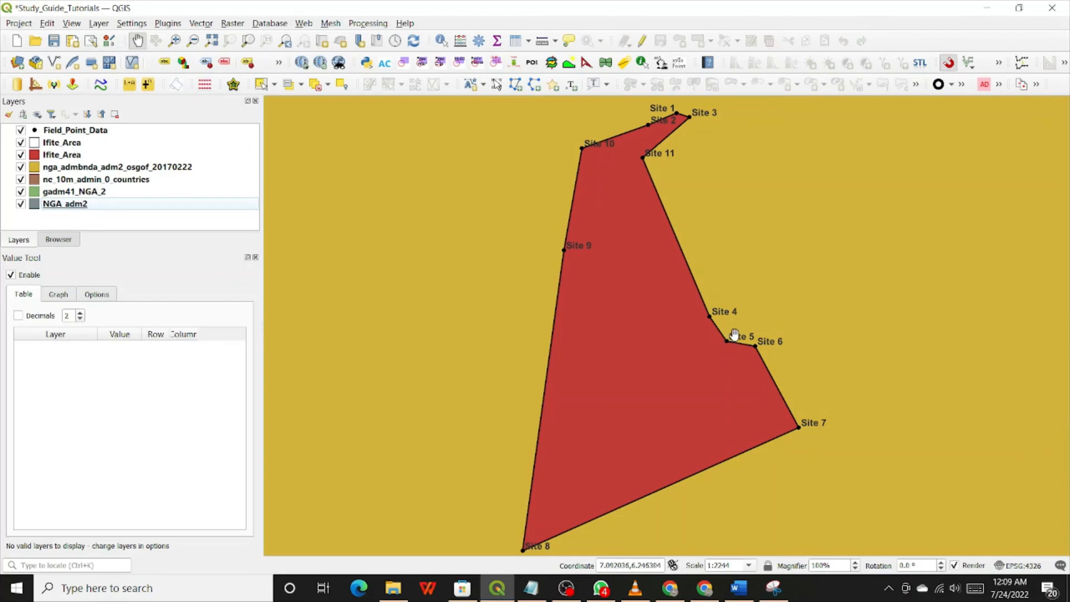
Examine the Ifite_Area polygon up close near Site 9.
{"action": "scroll", "coordinate": [735, 335], "scroll_direction": "down", "scroll_amount": 1}
{"action": "scroll", "coordinate": [738, 335], "scroll_direction": "up", "scroll_amount": 1}
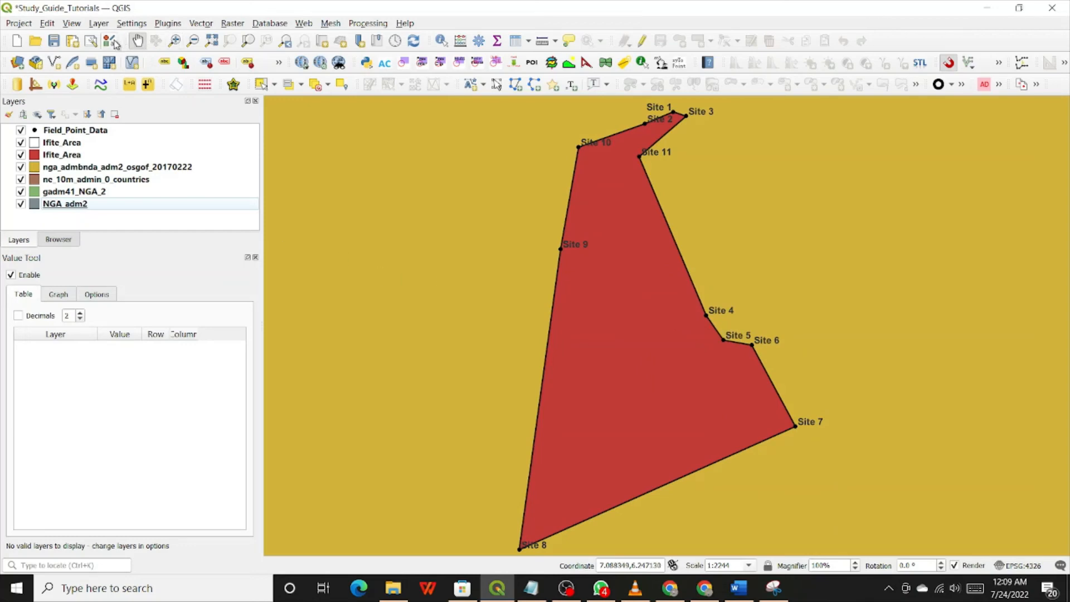
{"action": "left_click", "coordinate": [176, 44]}
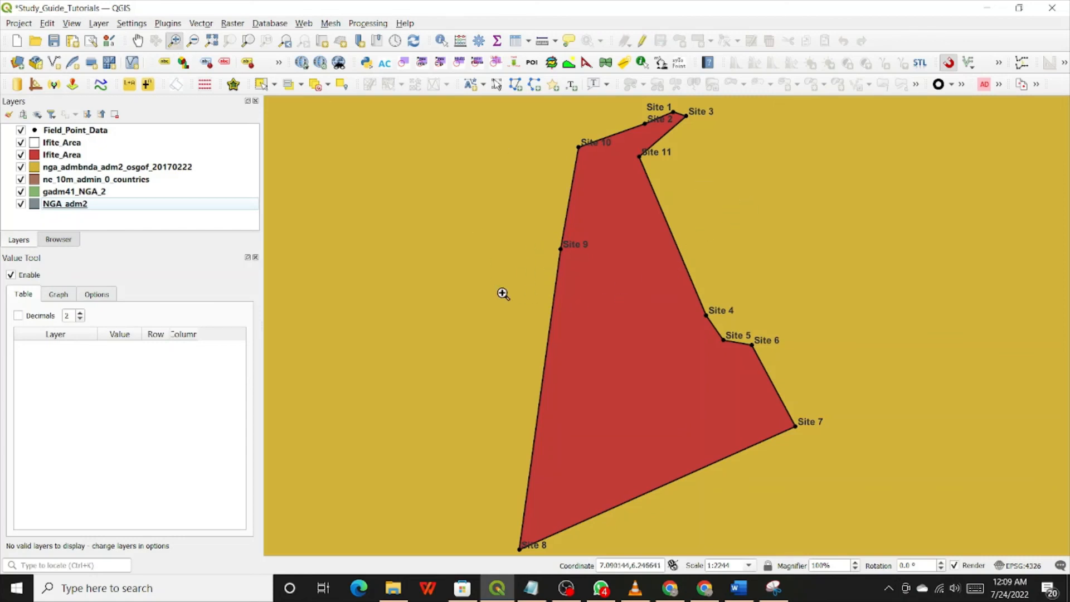
{"action": "left_click", "coordinate": [620, 297]}
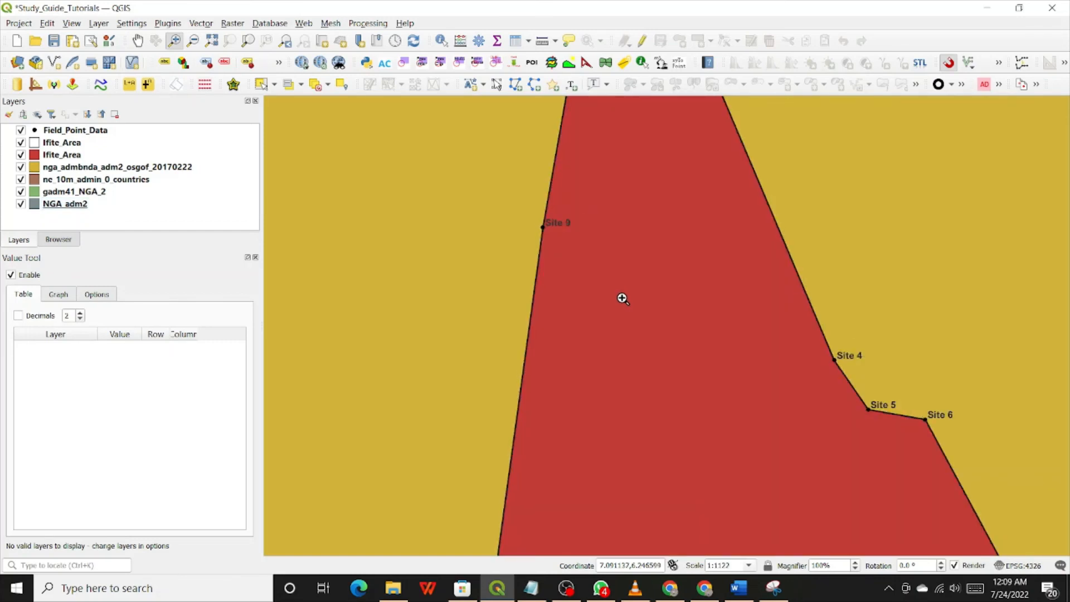
{"action": "left_click", "coordinate": [623, 299]}
{"action": "left_click", "coordinate": [623, 299]}
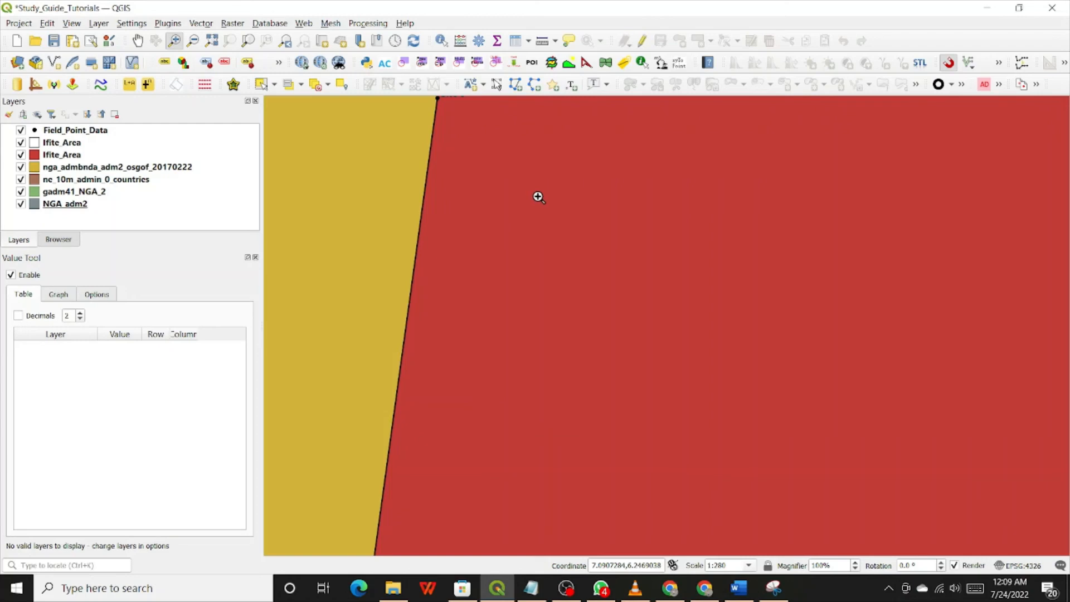
{"action": "left_click_drag", "start_coordinate": [539, 196], "coordinate": [822, 459]}
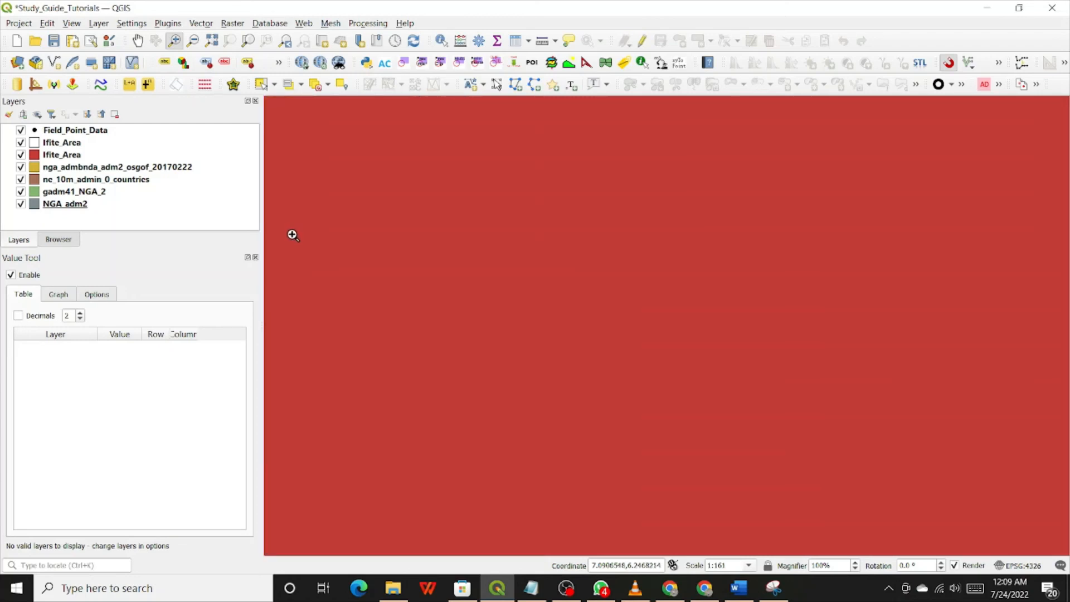
View the Ifite_Area polygon within its surrounding districts, and show the full extent of the nga_admbnda_adm2_osgof_20170222 layer.
{"action": "left_click", "coordinate": [194, 43]}
{"action": "left_click", "coordinate": [654, 310]}
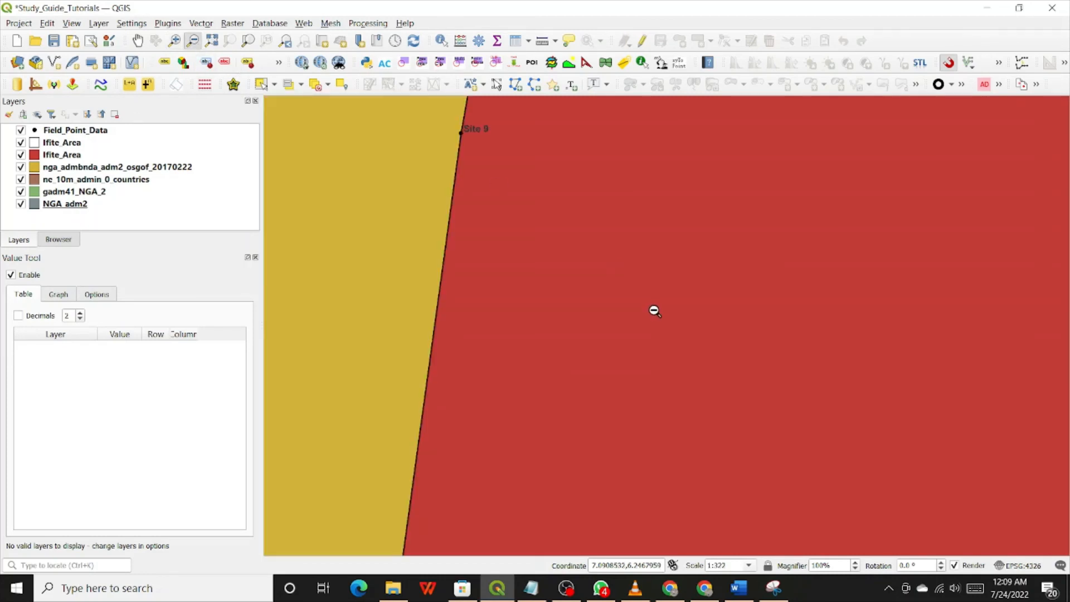
{"action": "left_click", "coordinate": [658, 306]}
{"action": "left_click", "coordinate": [658, 306]}
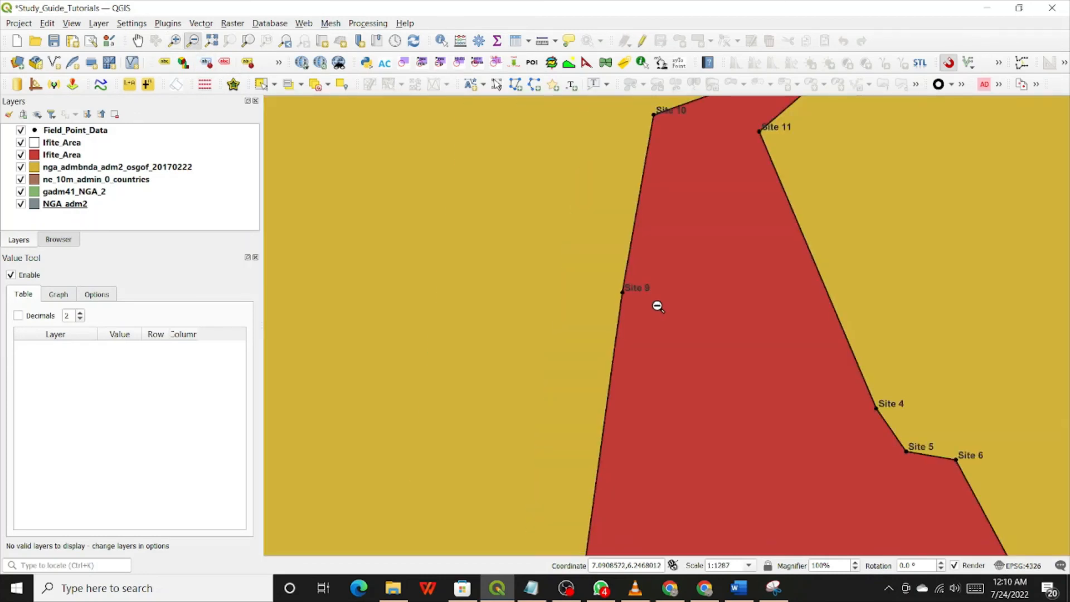
{"action": "left_click_drag", "start_coordinate": [542, 234], "coordinate": [674, 378]}
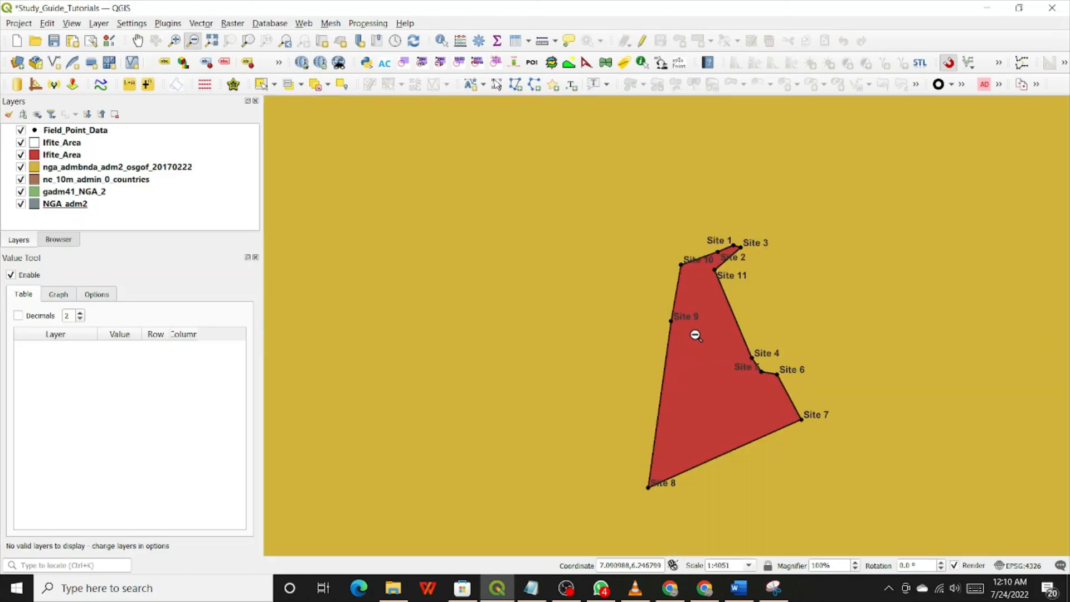
{"action": "left_click_drag", "start_coordinate": [695, 333], "coordinate": [707, 357]}
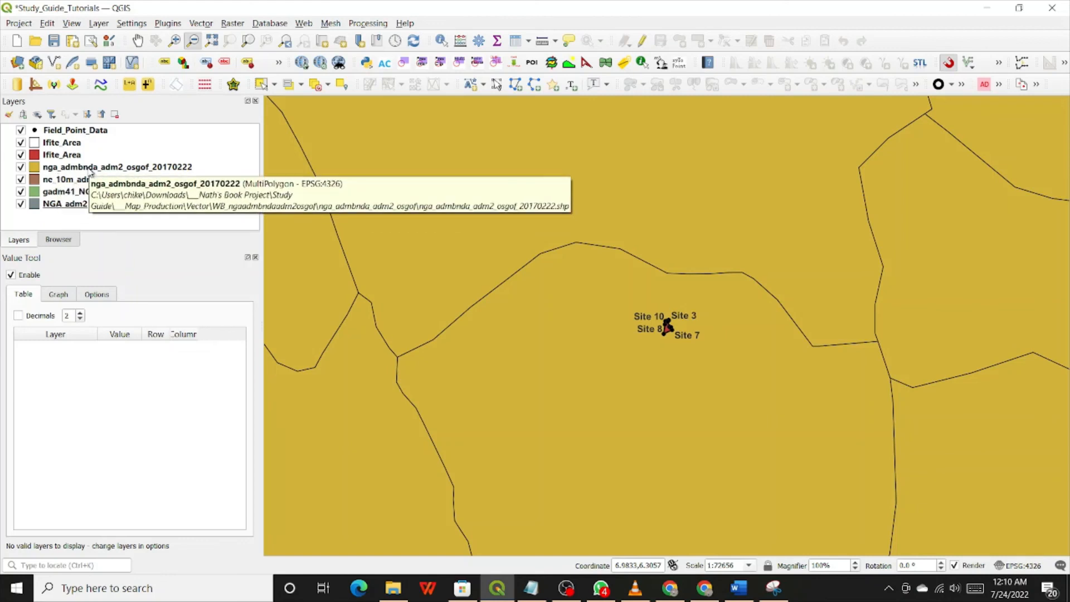
{"action": "right_click", "coordinate": [91, 171]}
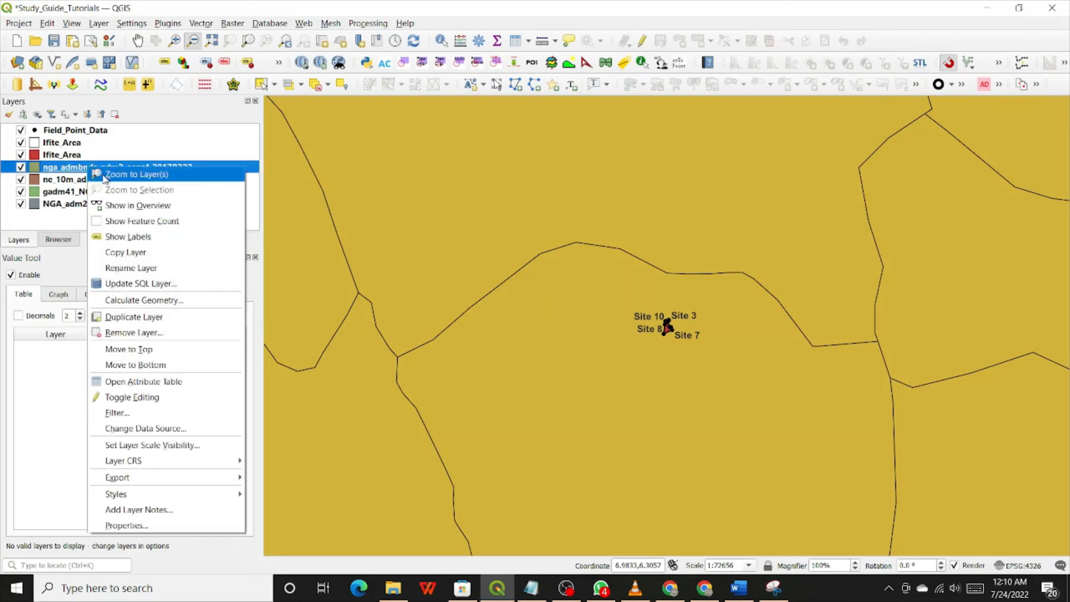
{"action": "left_click", "coordinate": [105, 175]}
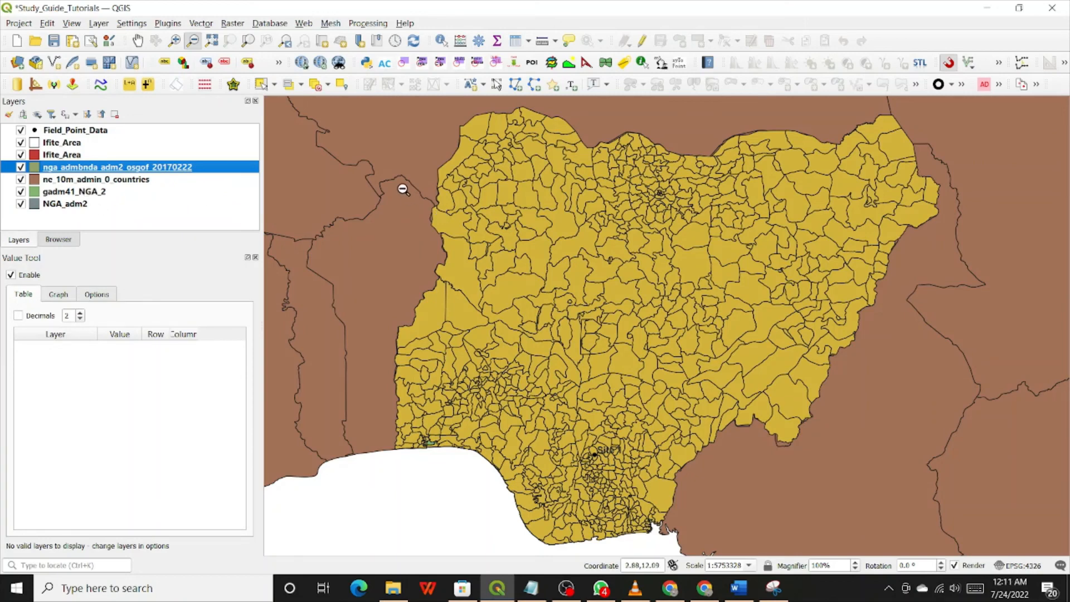
Move the ne_10m_admin_0_countries layer to the end of the layer order and zoom the map to its full extent.
{"action": "left_click", "coordinate": [67, 181]}
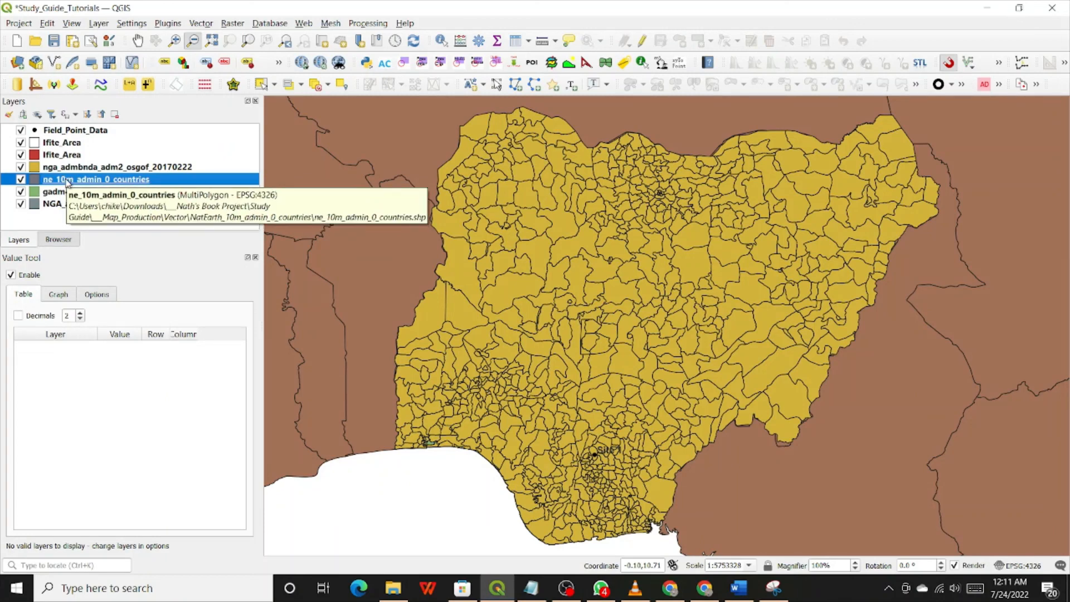
{"action": "left_click_drag", "start_coordinate": [67, 181], "coordinate": [76, 213]}
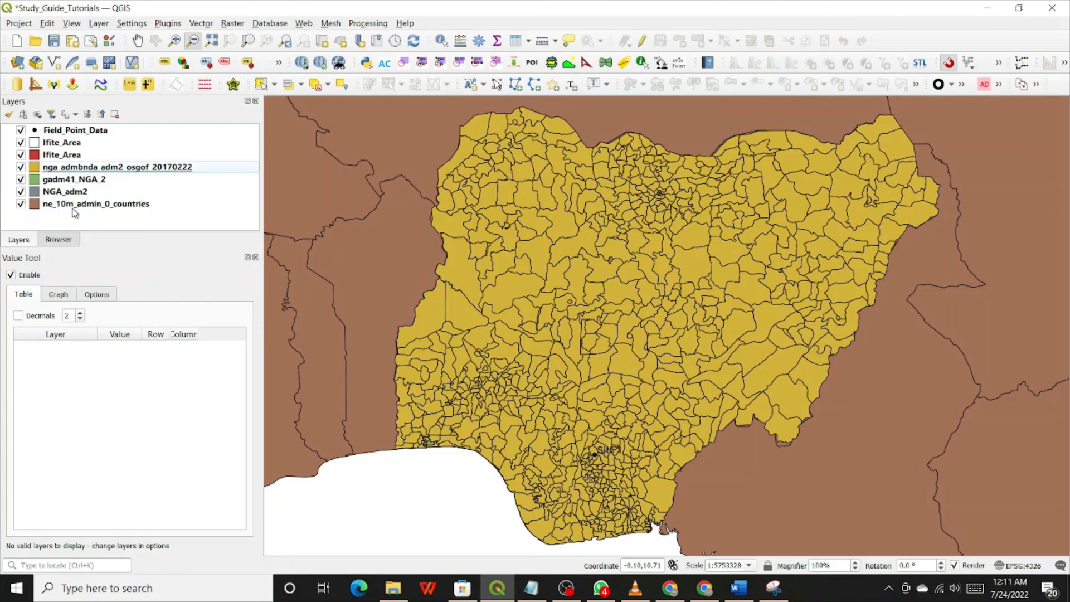
{"action": "left_click", "coordinate": [105, 204]}
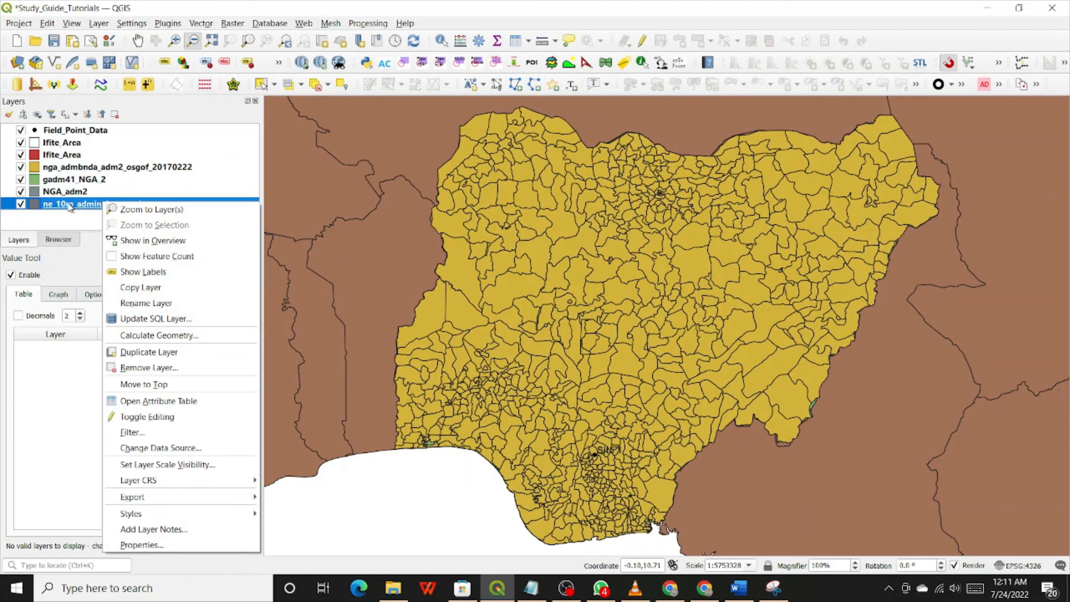
{"action": "left_click", "coordinate": [70, 206]}
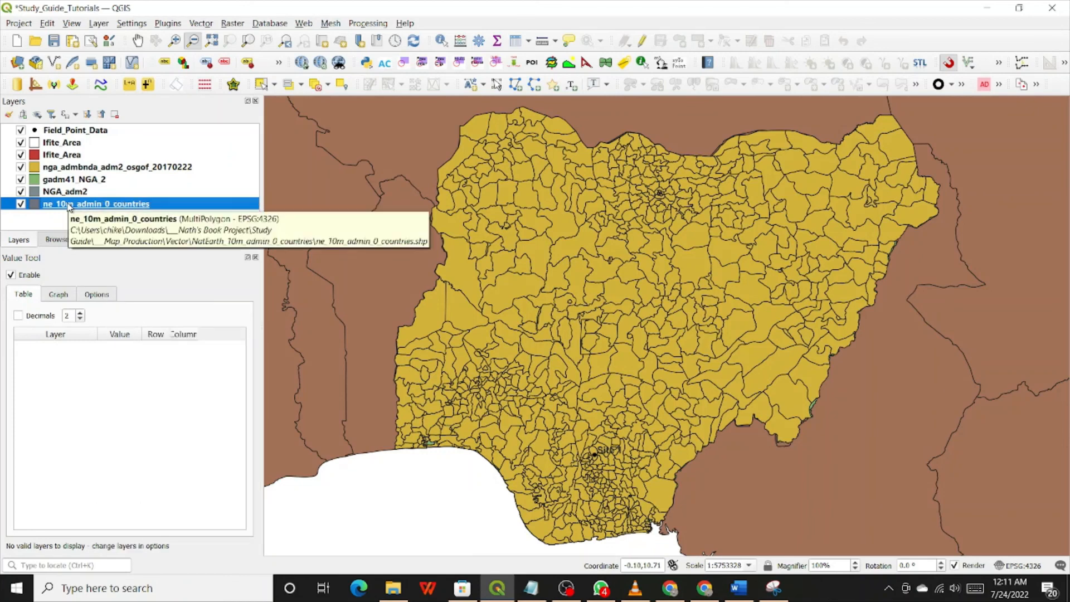
{"action": "right_click", "coordinate": [69, 205]}
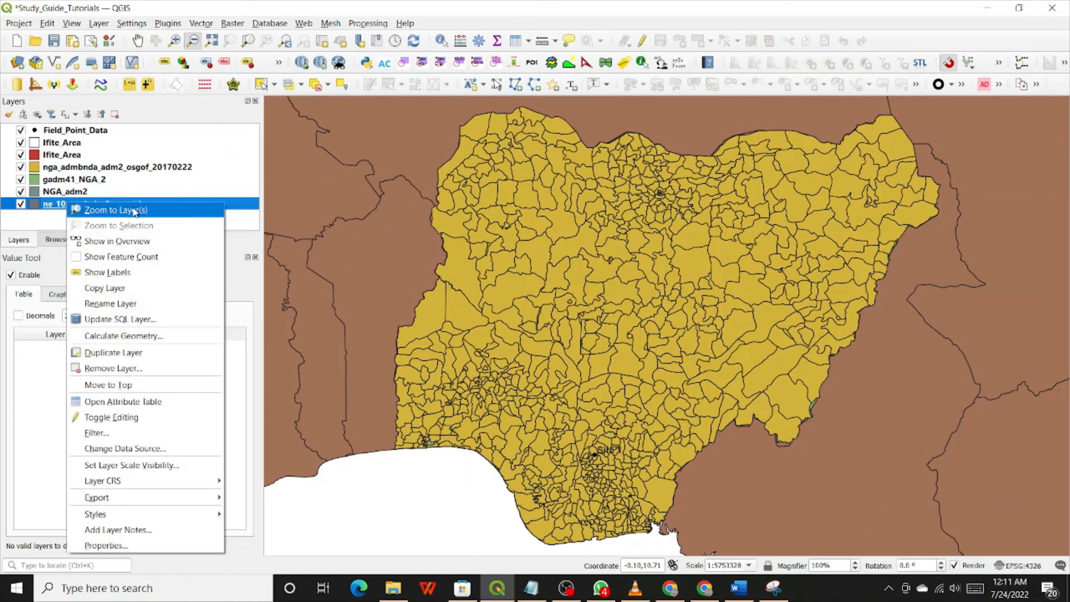
{"action": "left_click", "coordinate": [135, 212]}
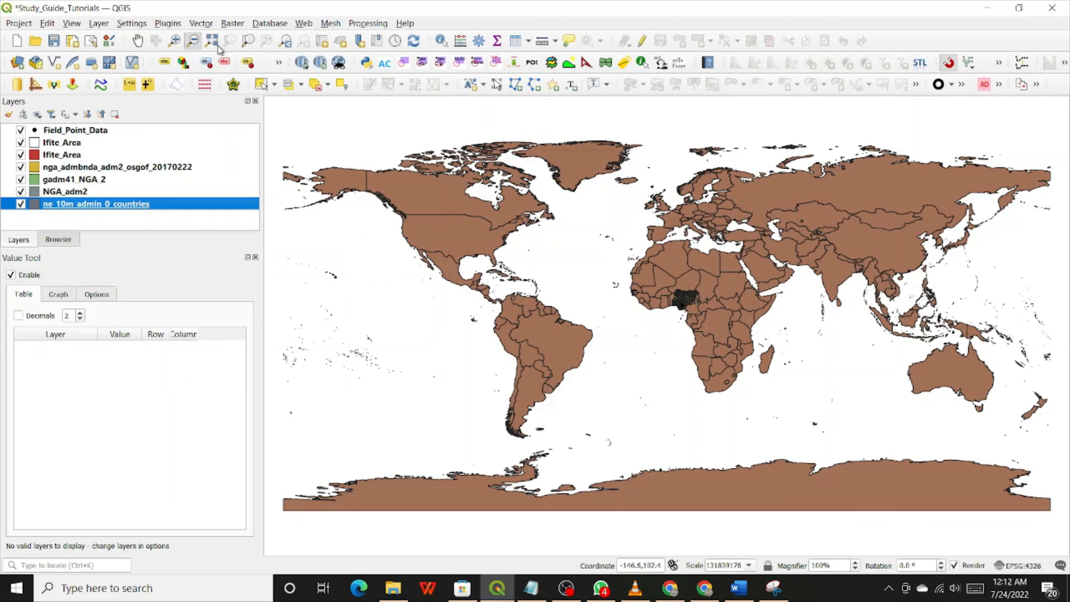
Frame Nigeria with its neighbouring countries in the map view and save the project.
{"action": "left_click", "coordinate": [175, 42]}
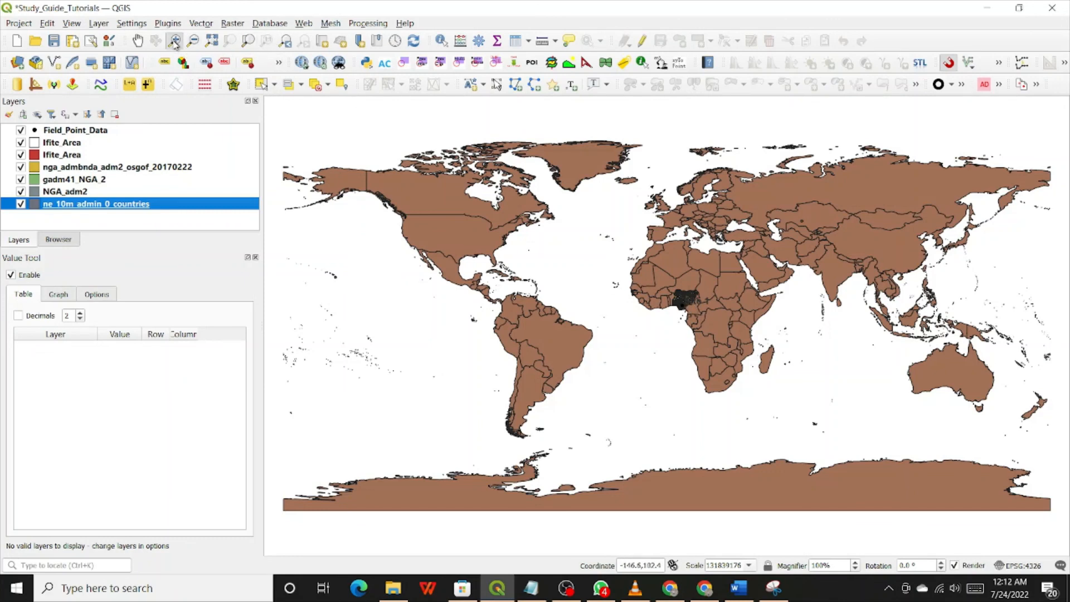
{"action": "left_click", "coordinate": [672, 287]}
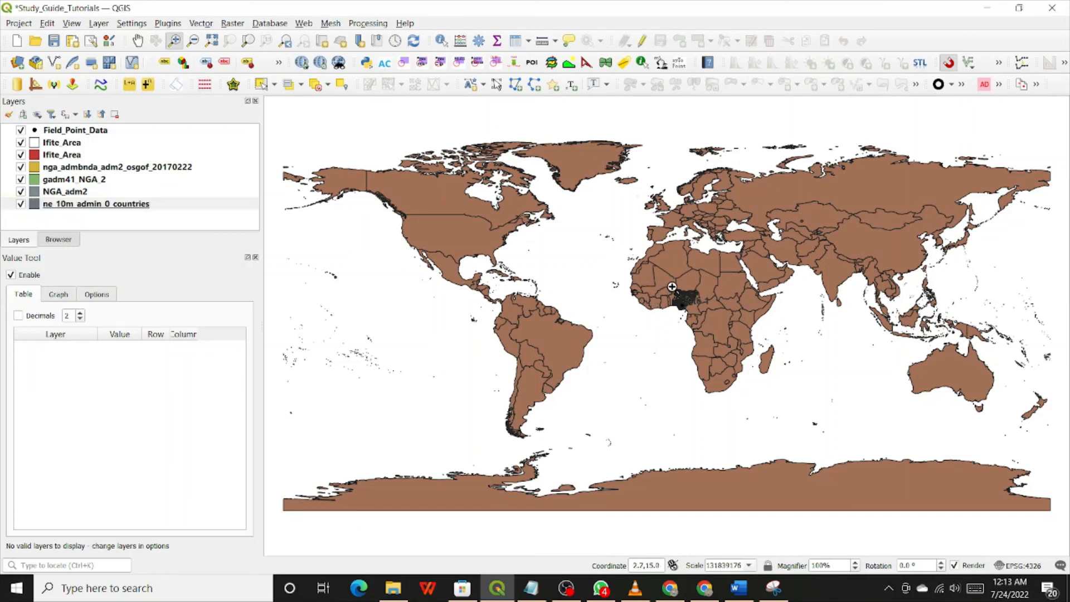
{"action": "left_click_drag", "start_coordinate": [673, 286], "coordinate": [698, 305]}
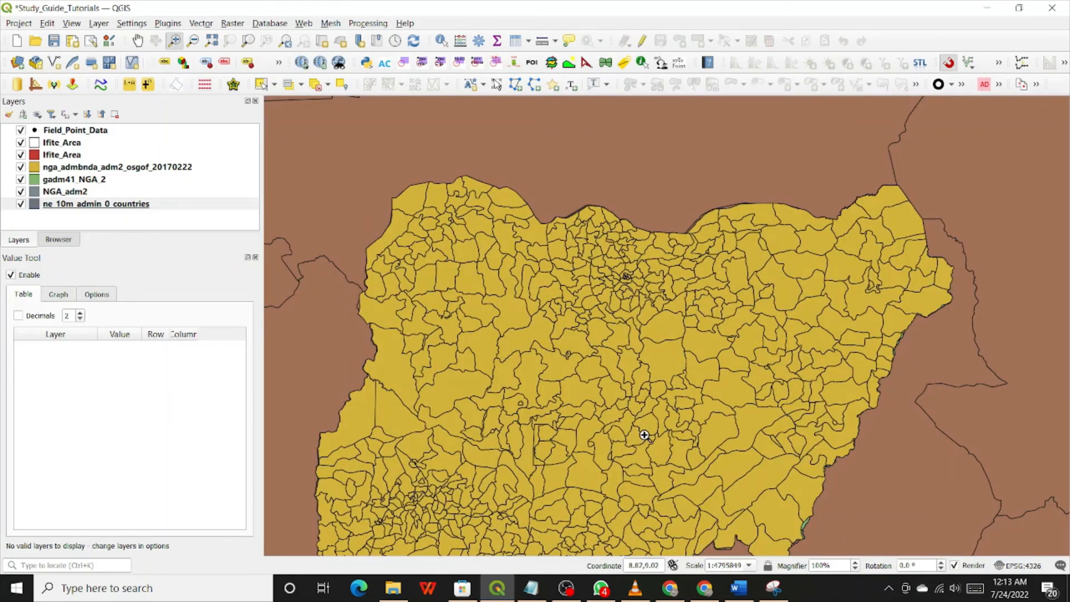
{"action": "left_click", "coordinate": [193, 42]}
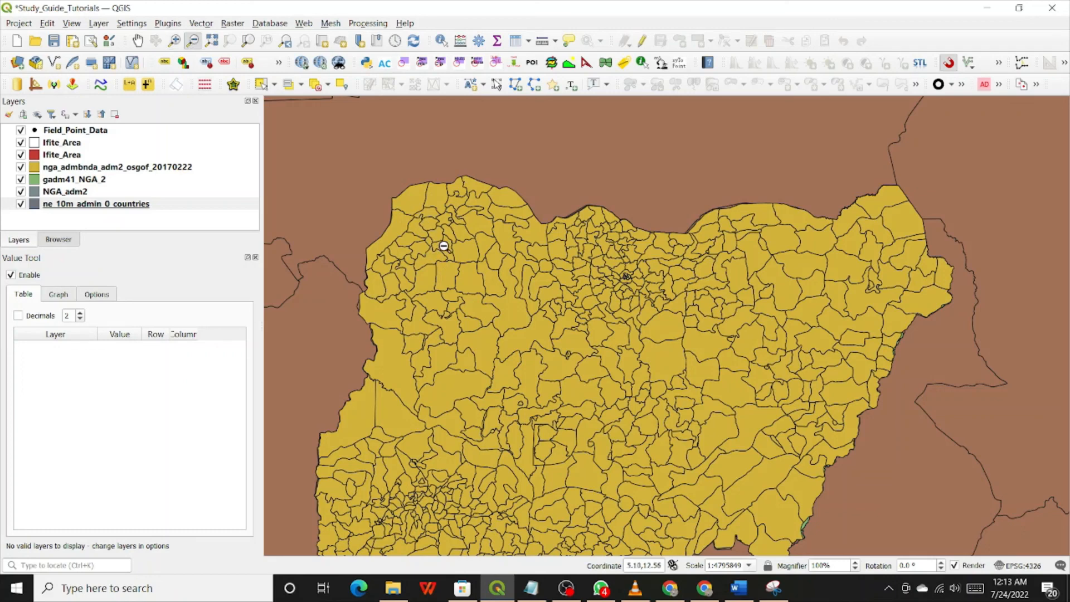
{"action": "left_click_drag", "start_coordinate": [463, 240], "coordinate": [724, 547]}
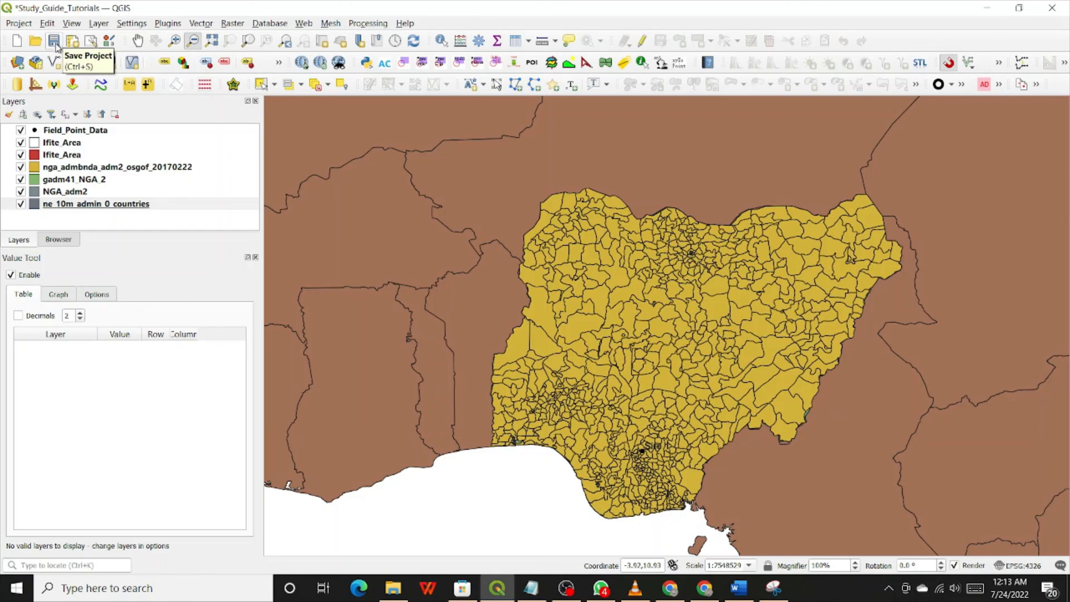
{"action": "left_click", "coordinate": [54, 41]}
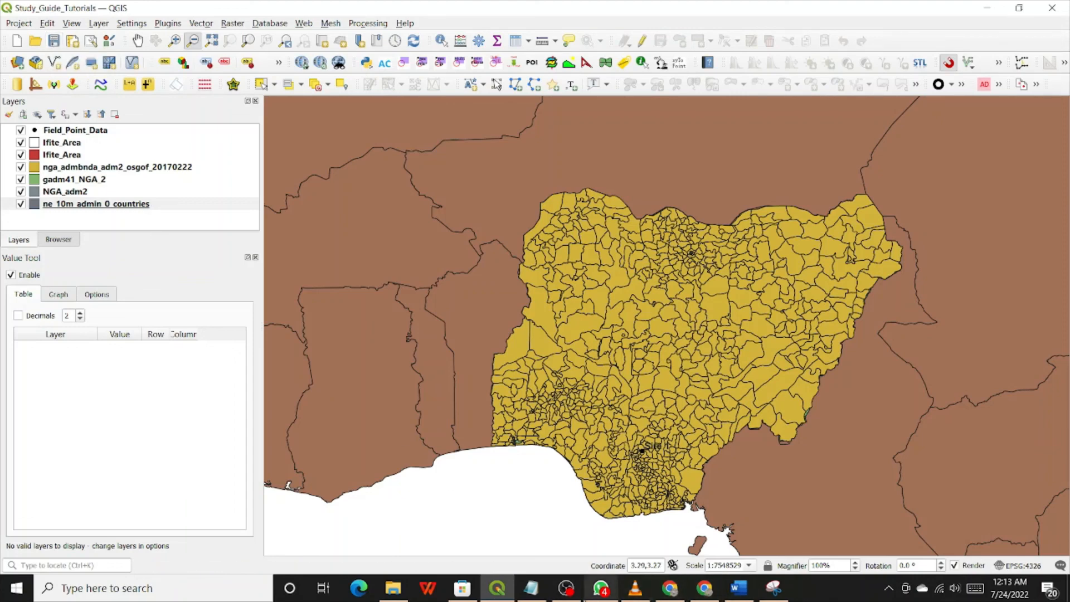
{"action": "left_click", "coordinate": [566, 588]}
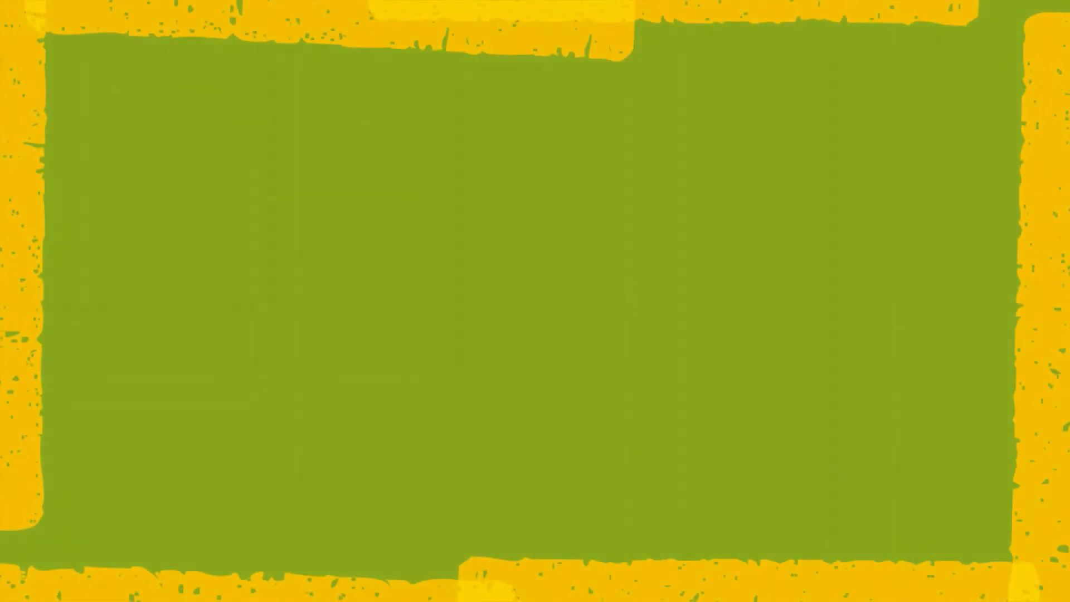